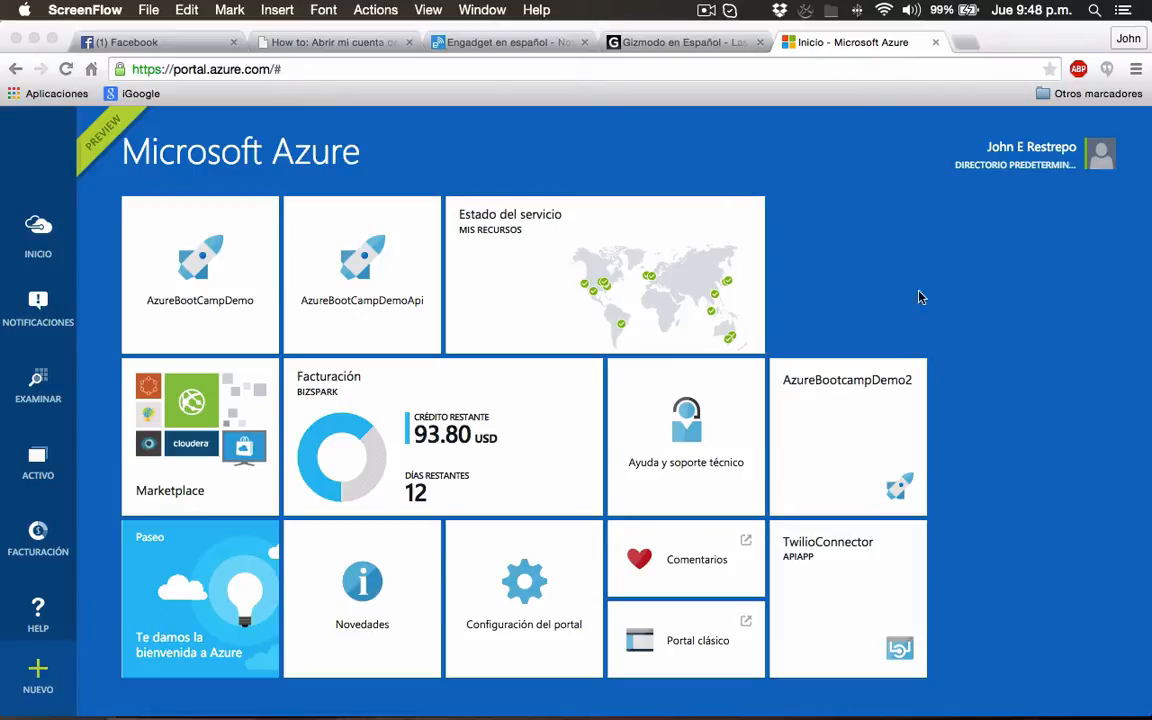
# Start a new Logic App from the Web + Mobile category and name it LogicAppYovento
pyautogui.click(731, 173)
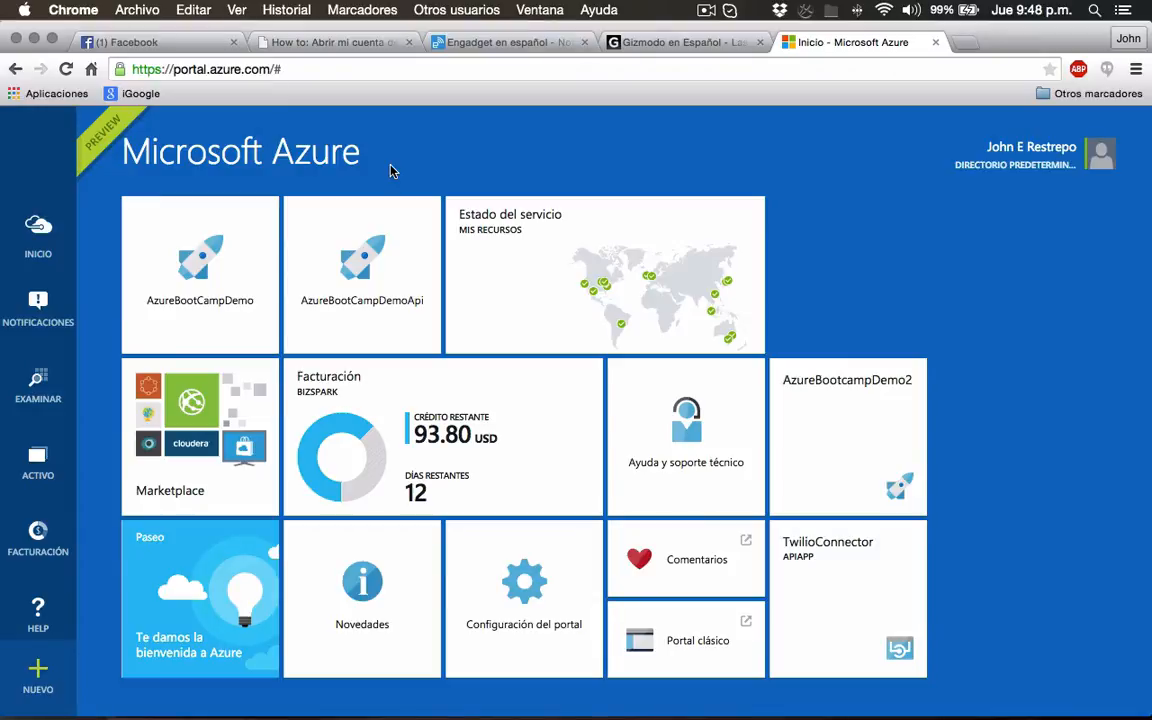
pyautogui.click(40, 683)
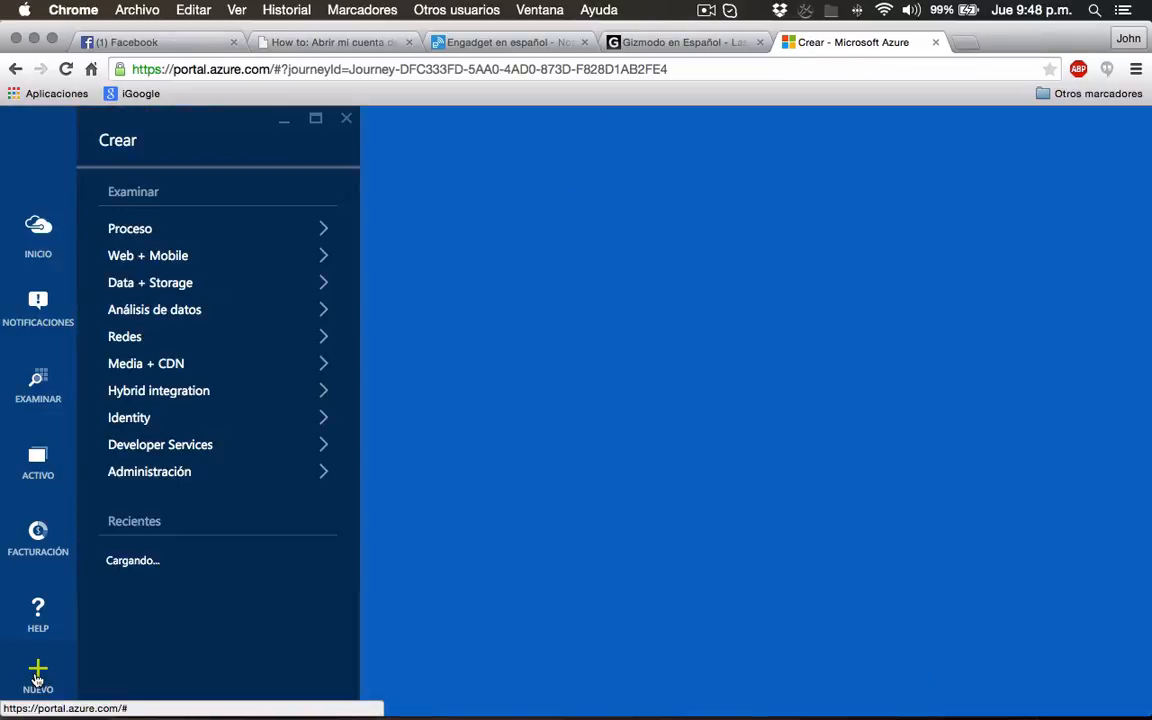
pyautogui.click(170, 257)
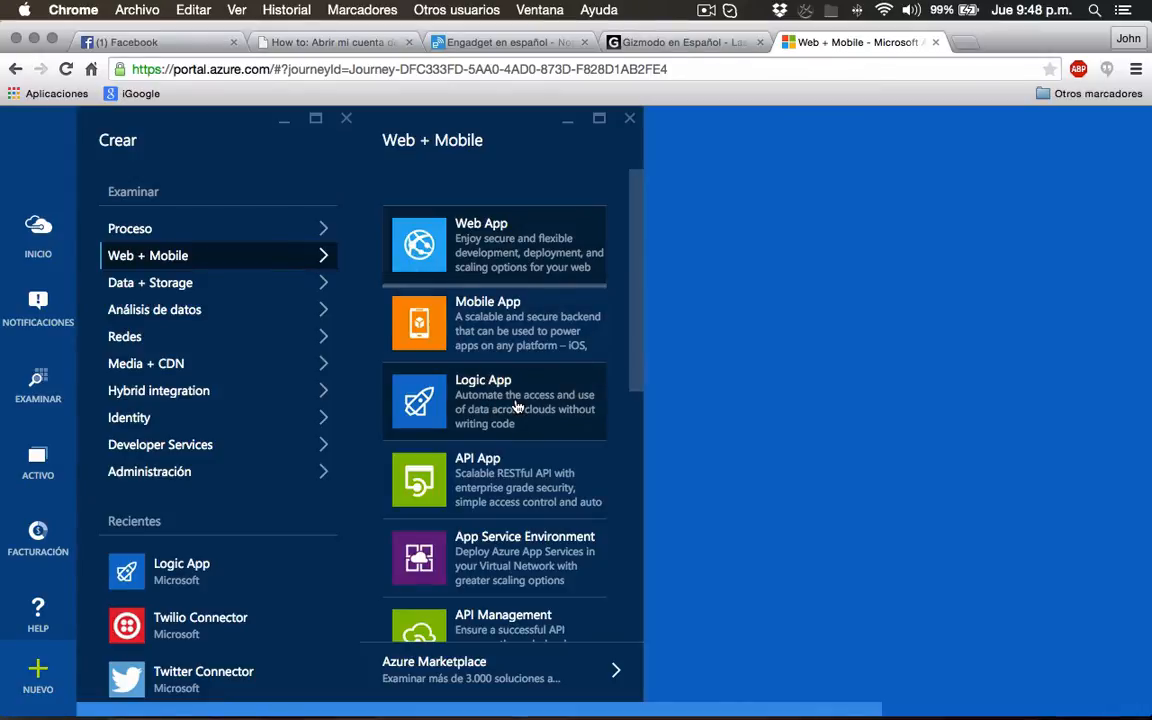
pyautogui.click(517, 405)
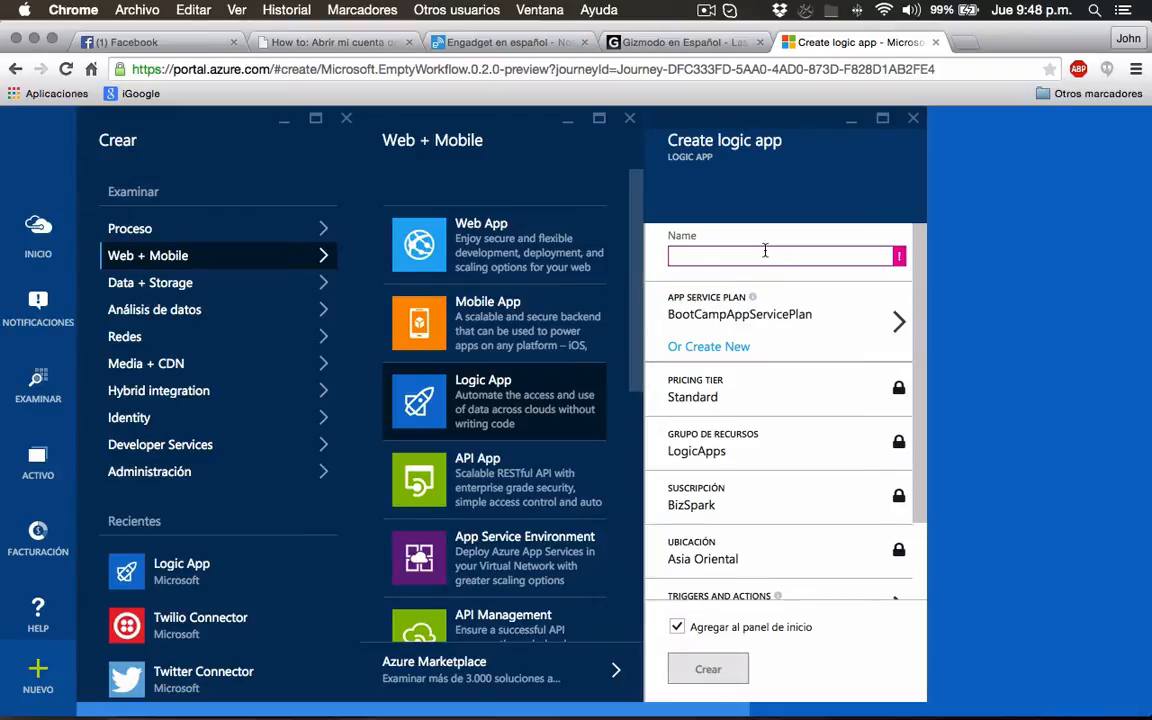
pyautogui.write('LogicAppYovento')
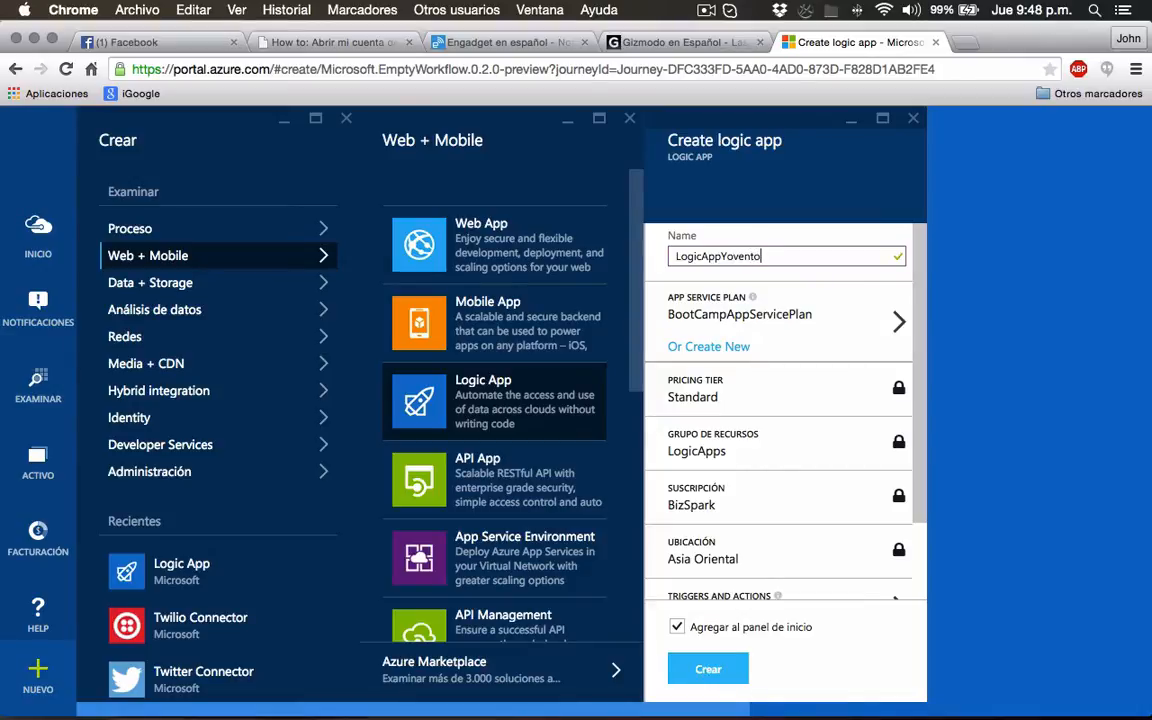
# Review the logic app's service plan, pricing tier, resource group, subscription and location, and create it with the existing settings
pyautogui.scroll(-1, 808, 343)
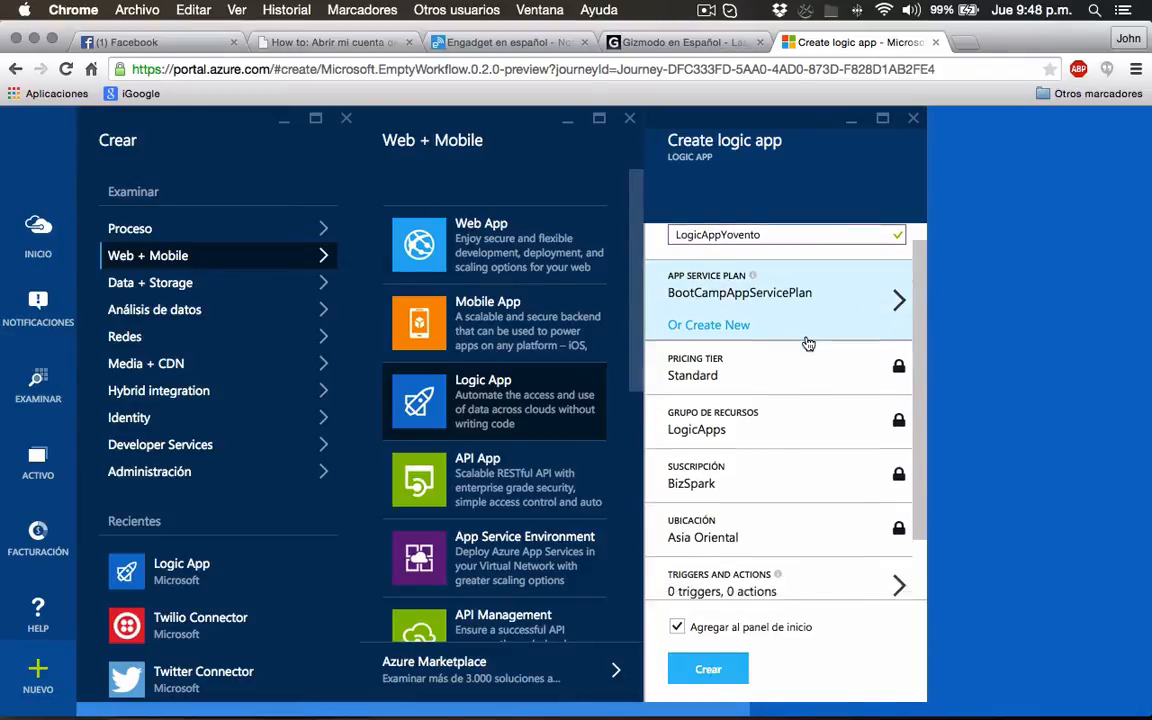
pyautogui.scroll(1, 812, 335)
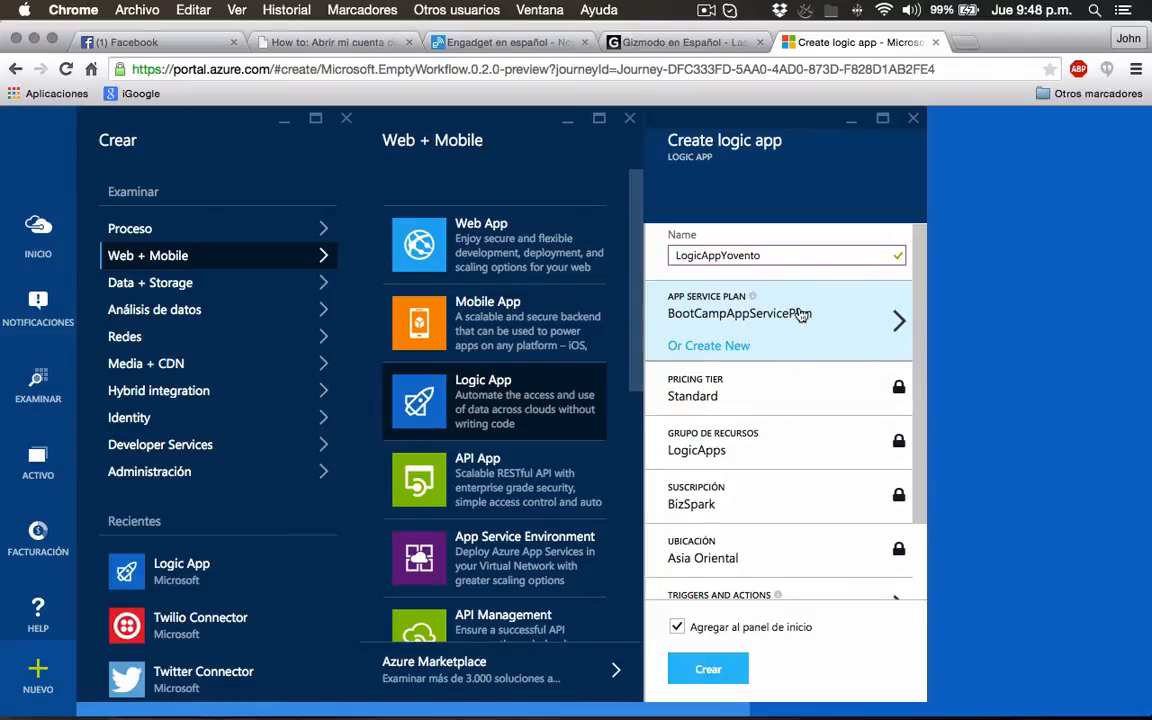
pyautogui.scroll(-4, 817, 440)
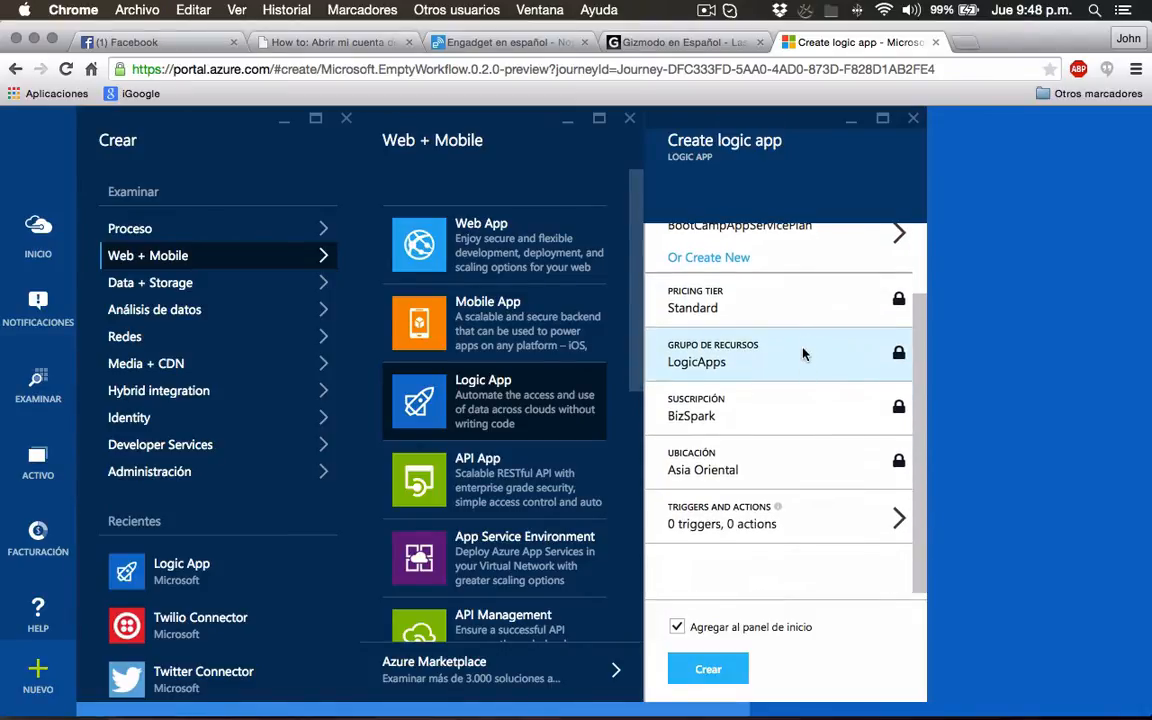
pyautogui.scroll(-1, 805, 395)
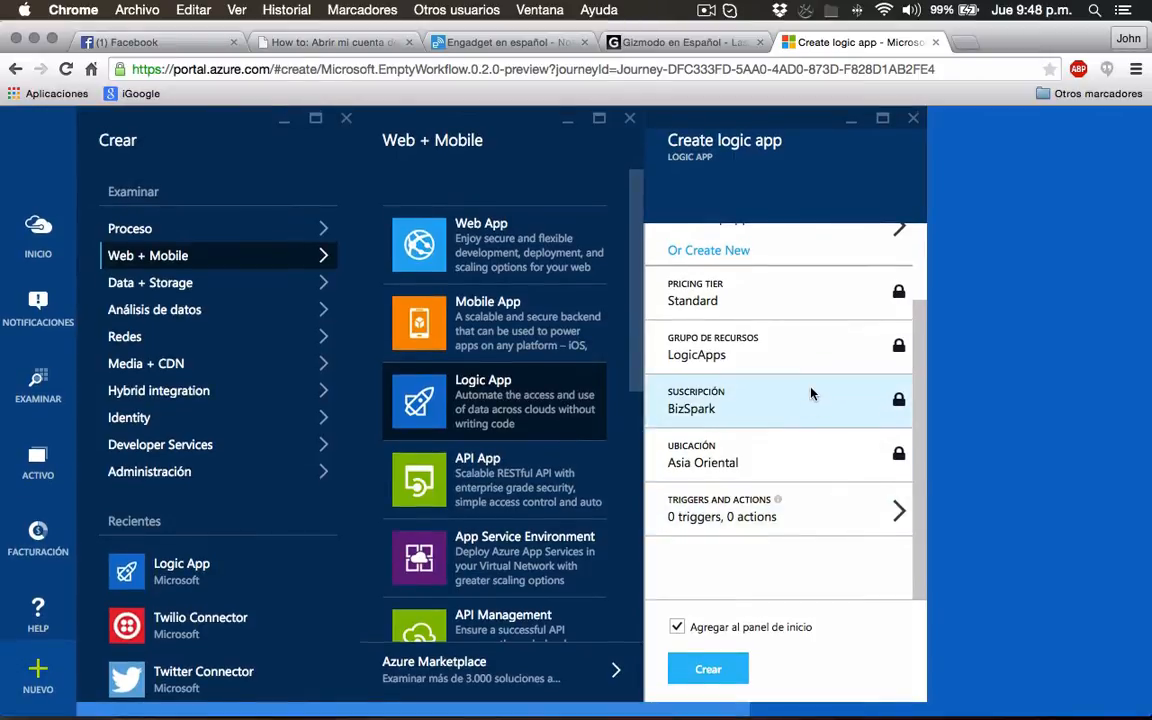
pyautogui.scroll(4, 811, 394)
pyautogui.scroll(-4, 811, 394)
pyautogui.scroll(4, 811, 394)
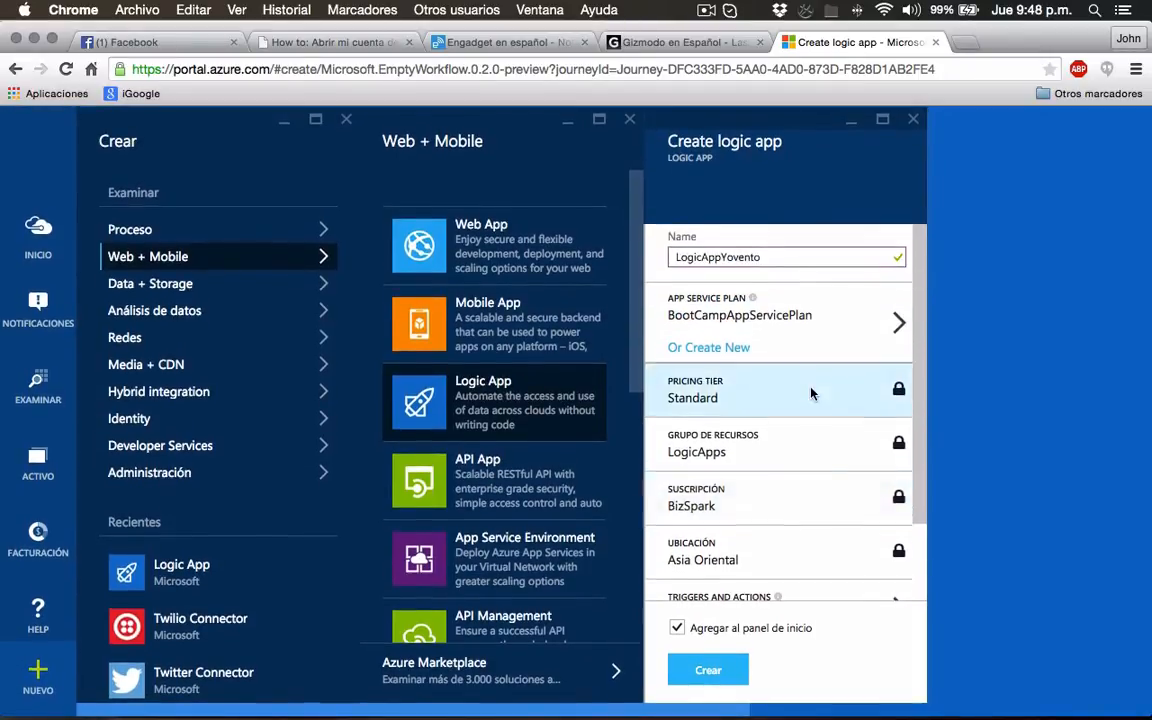
pyautogui.scroll(-4, 797, 393)
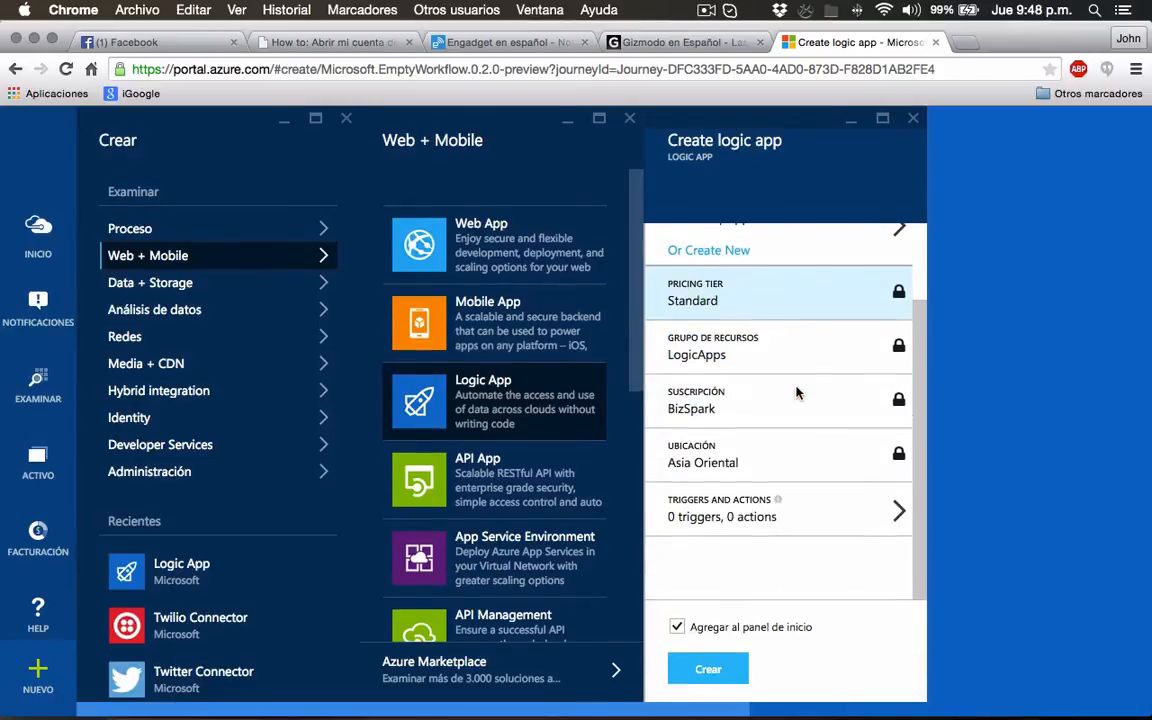
pyautogui.click(707, 669)
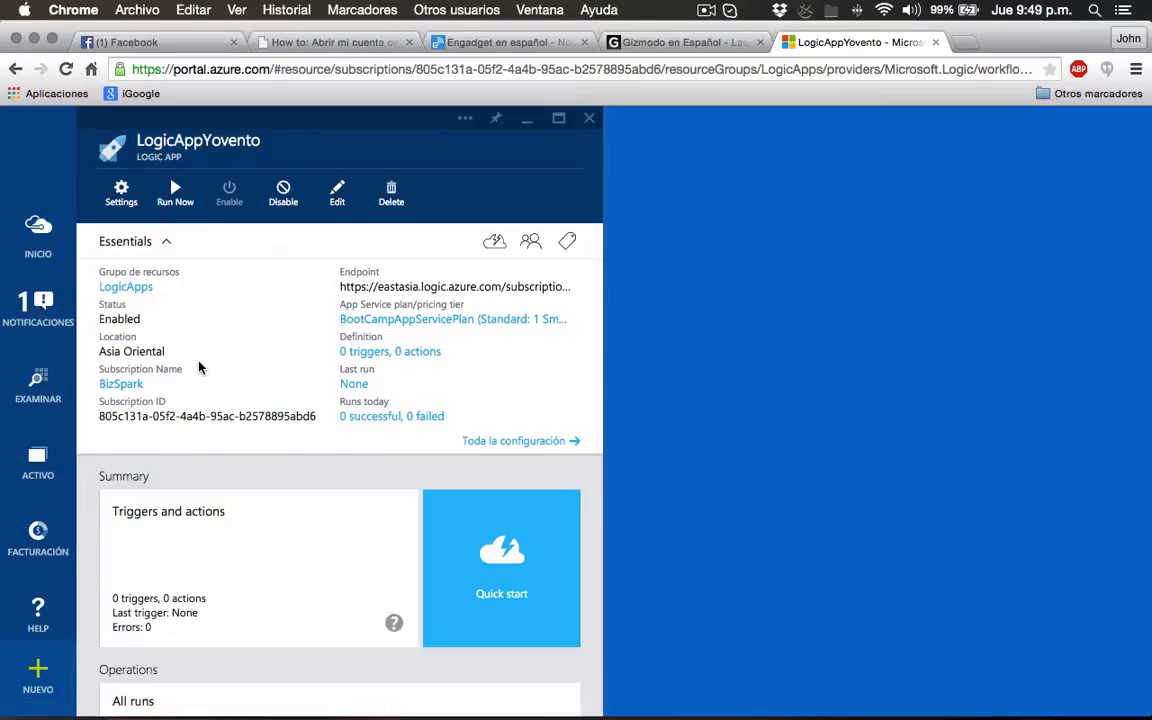
# Open the logic app's triggers and actions, and browse the API apps and connectors offered in the Marketplace
pyautogui.click(191, 541)
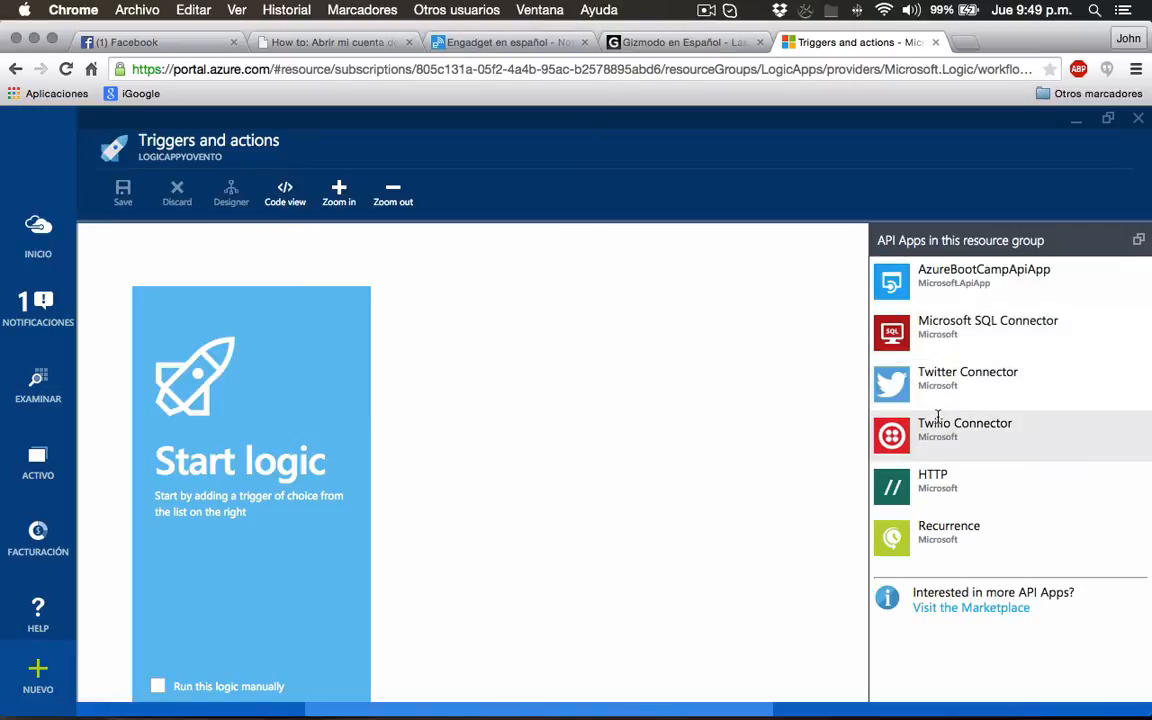
pyautogui.moveTo(882, 240)
pyautogui.mouseDown()
pyautogui.moveTo(895, 240)
pyautogui.moveTo(860, 241)
pyautogui.moveTo(882, 240)
pyautogui.mouseUp()
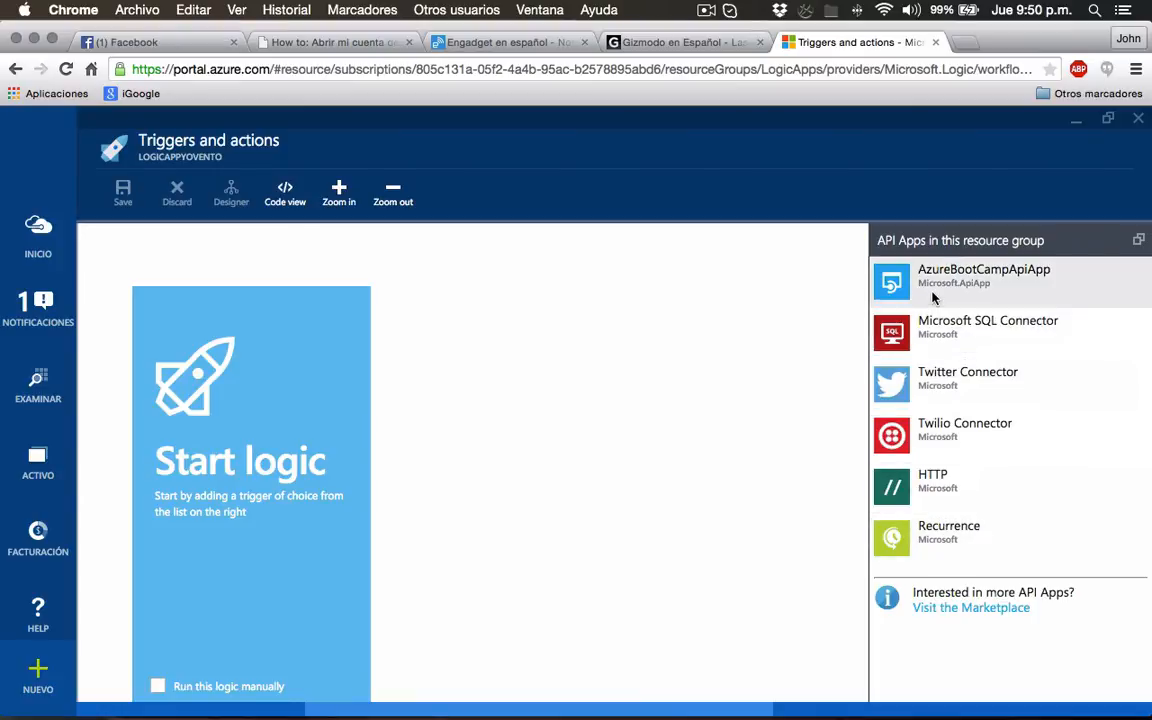
pyautogui.click(954, 616)
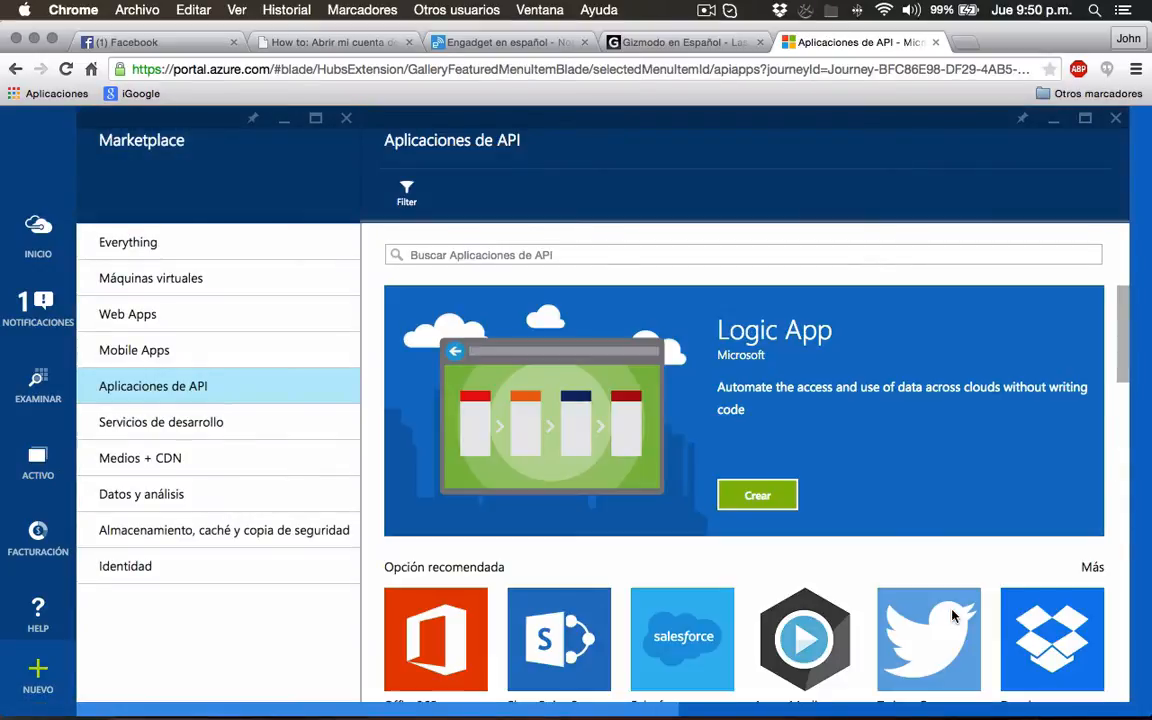
pyautogui.scroll(-5, 900, 457)
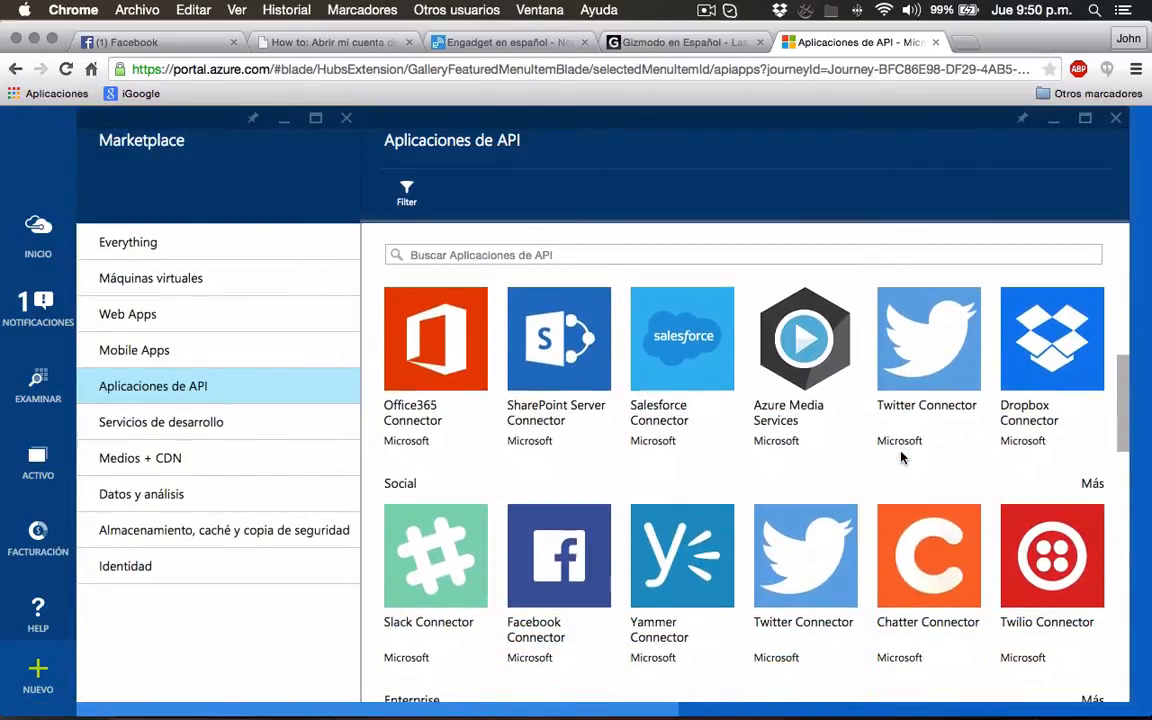
pyautogui.scroll(-5, 903, 459)
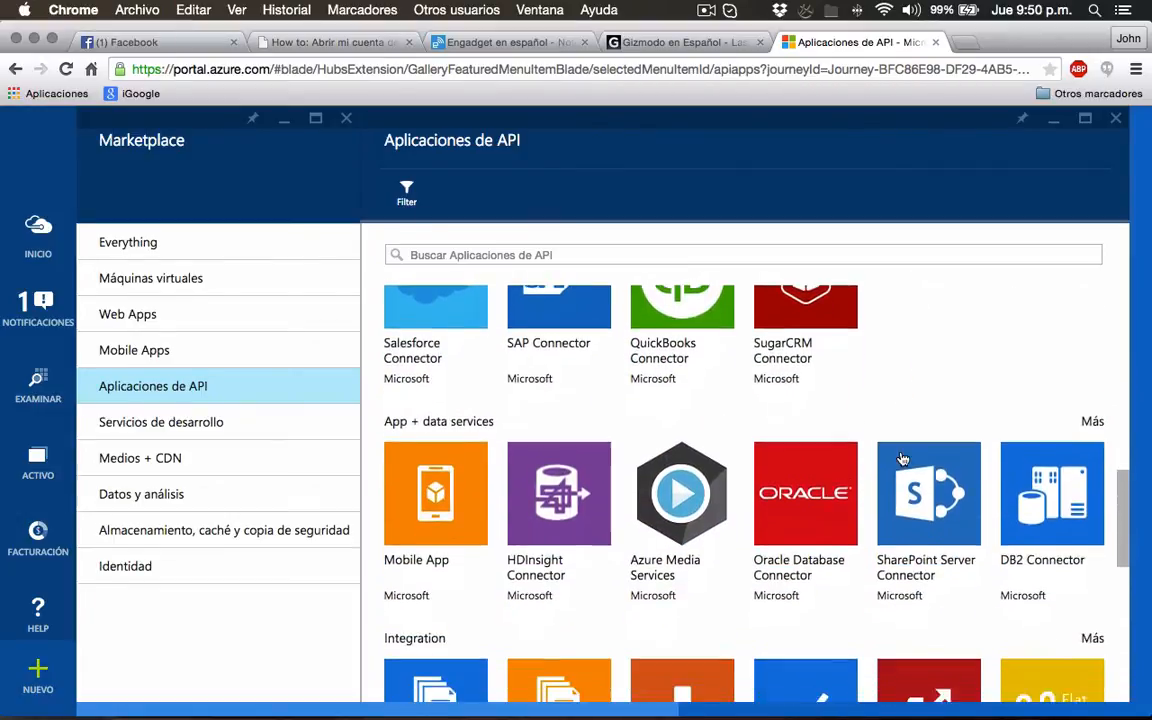
pyautogui.scroll(-3, 903, 459)
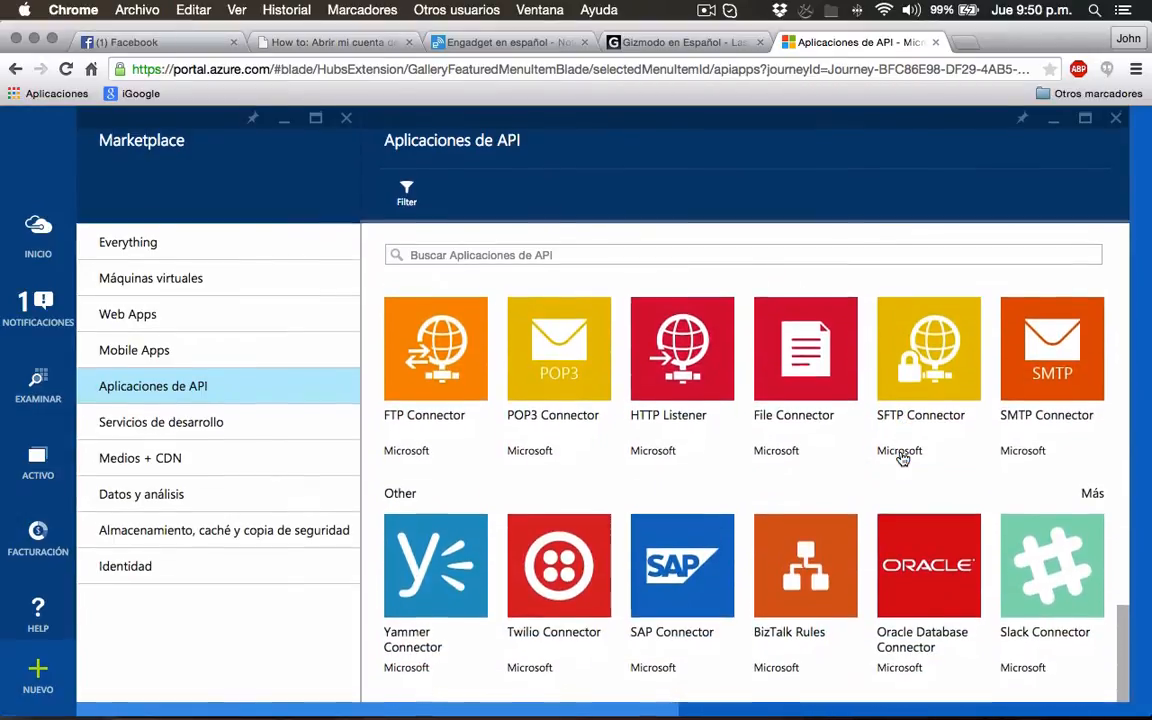
pyautogui.scroll(6, 902, 459)
pyautogui.scroll(5, 903, 459)
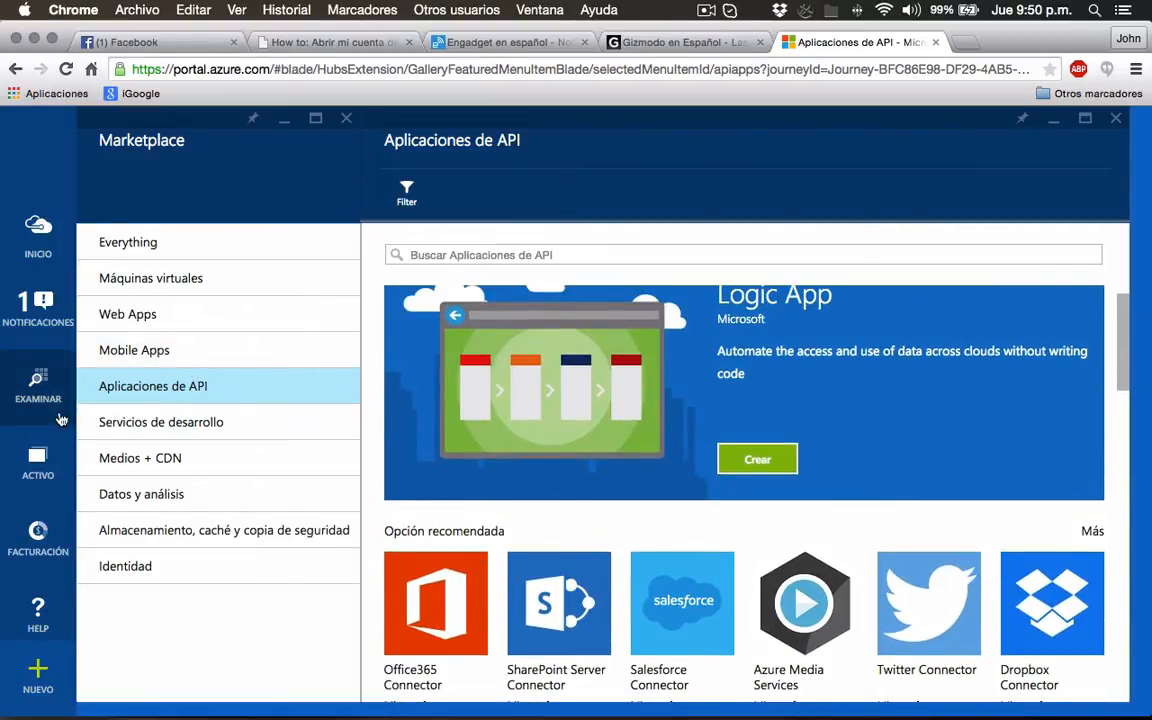
# Return to LogicAppYovento among the recent resources and reopen its triggers and actions designer
pyautogui.click(45, 397)
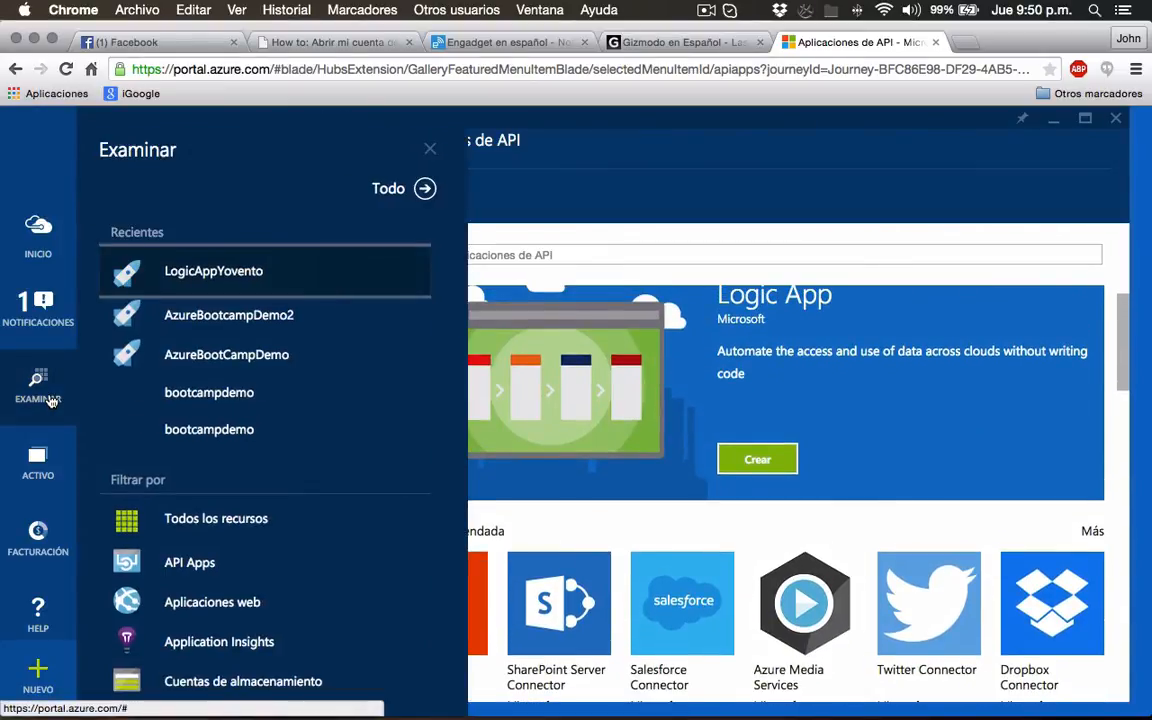
pyautogui.click(224, 288)
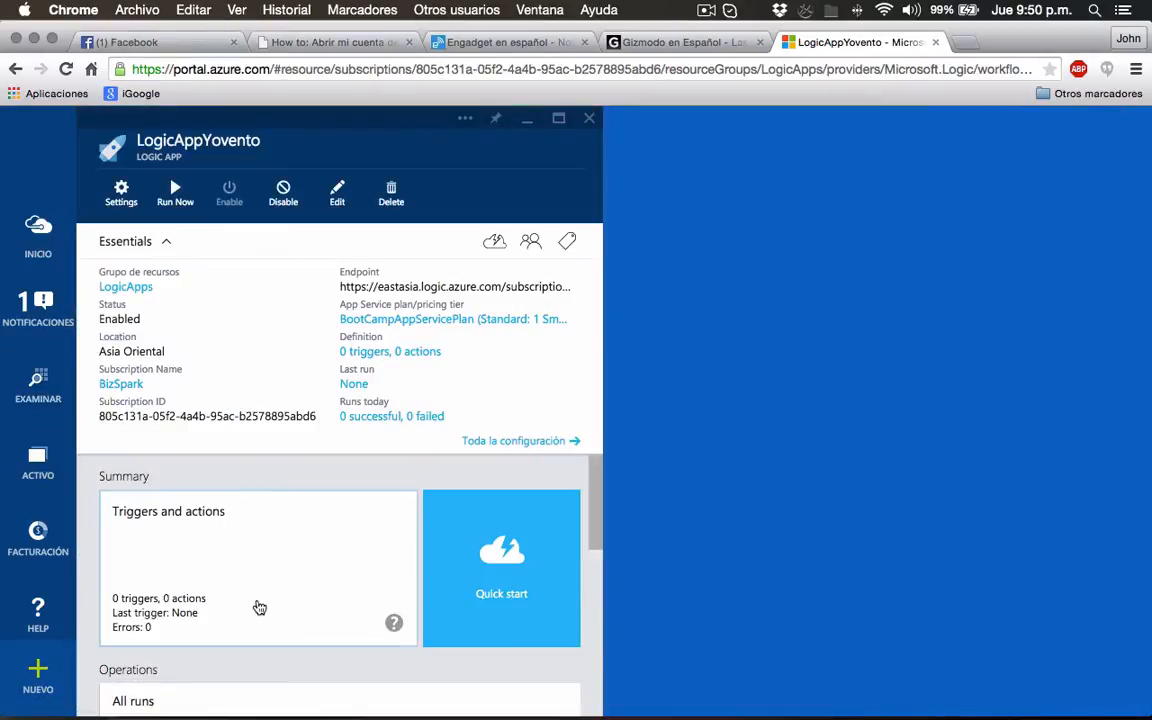
pyautogui.click(227, 548)
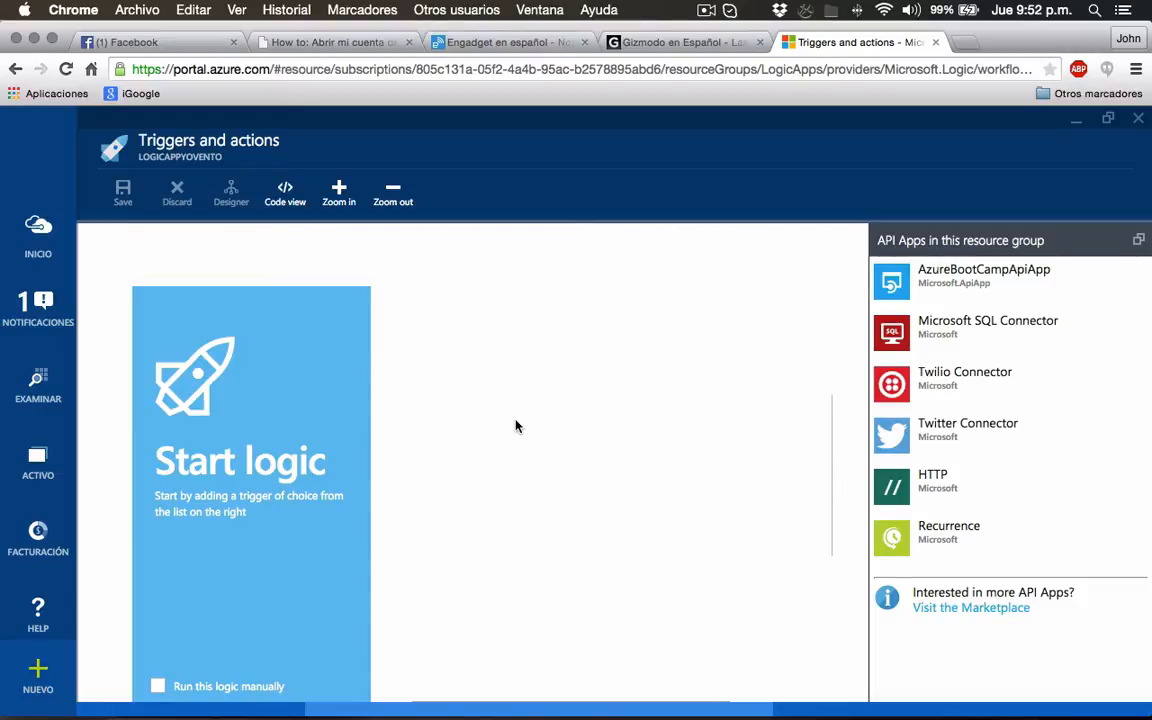
pyautogui.scroll(-2, 723, 477)
pyautogui.scroll(2, 723, 477)
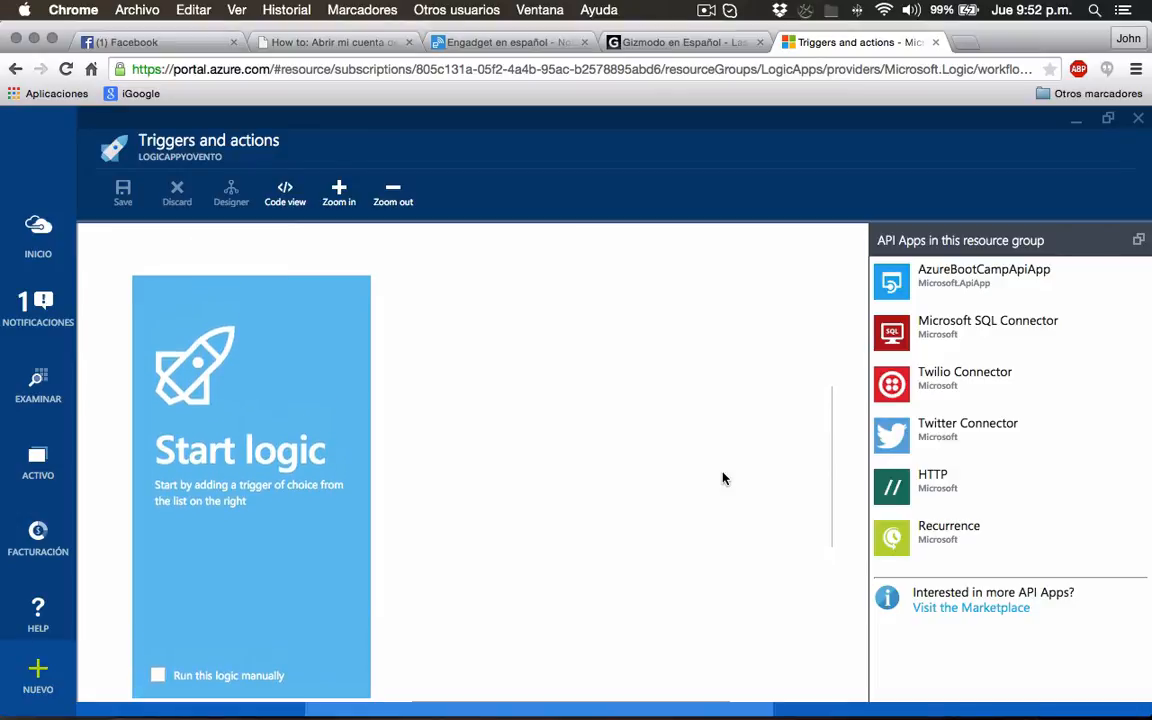
# Add a Recurrence trigger to the logic and set its frequency to Minutes
pyautogui.click(928, 540)
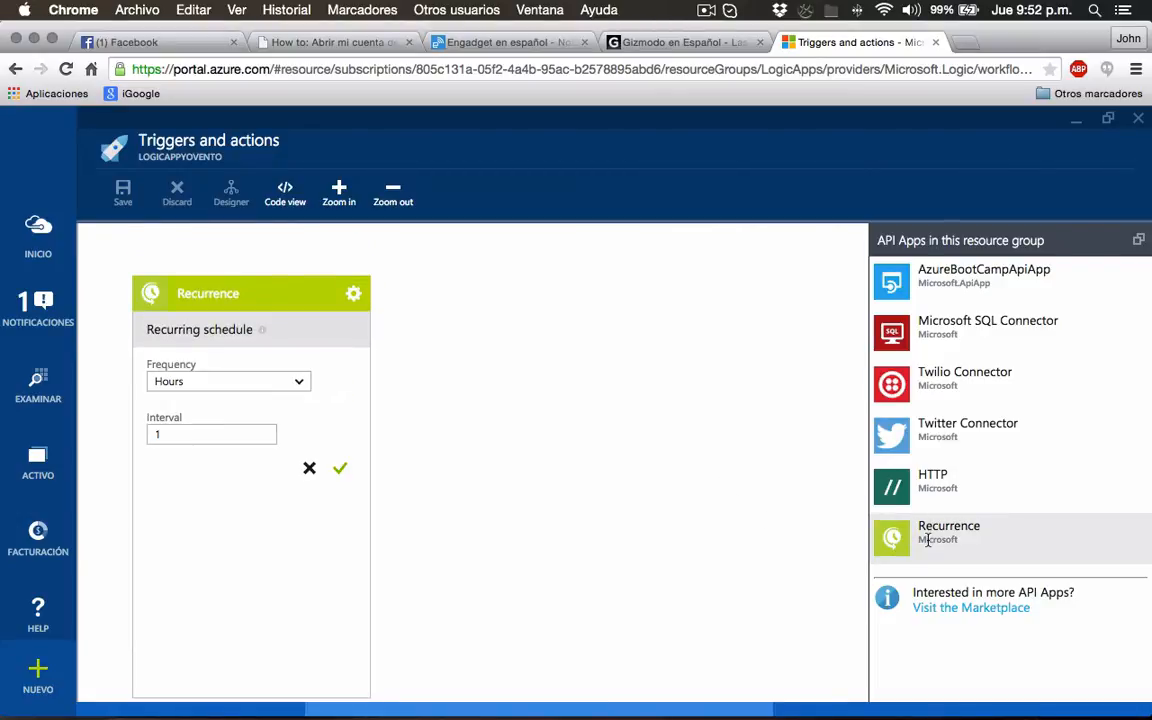
pyautogui.click(228, 382)
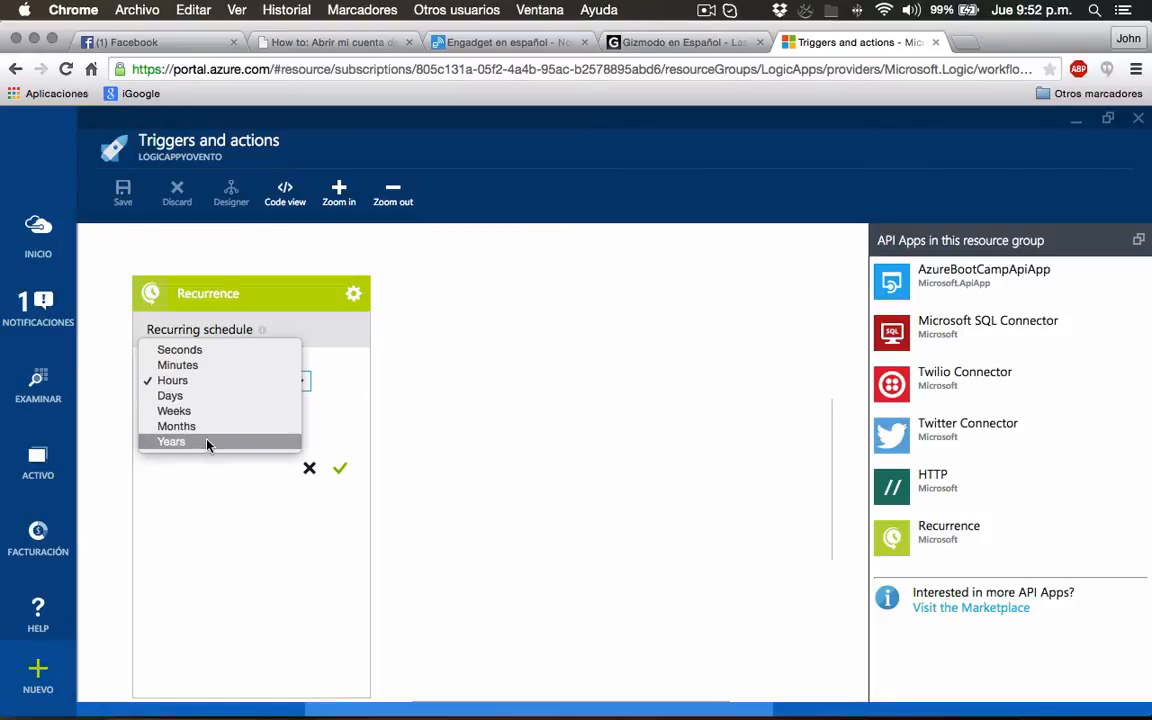
pyautogui.click(200, 350)
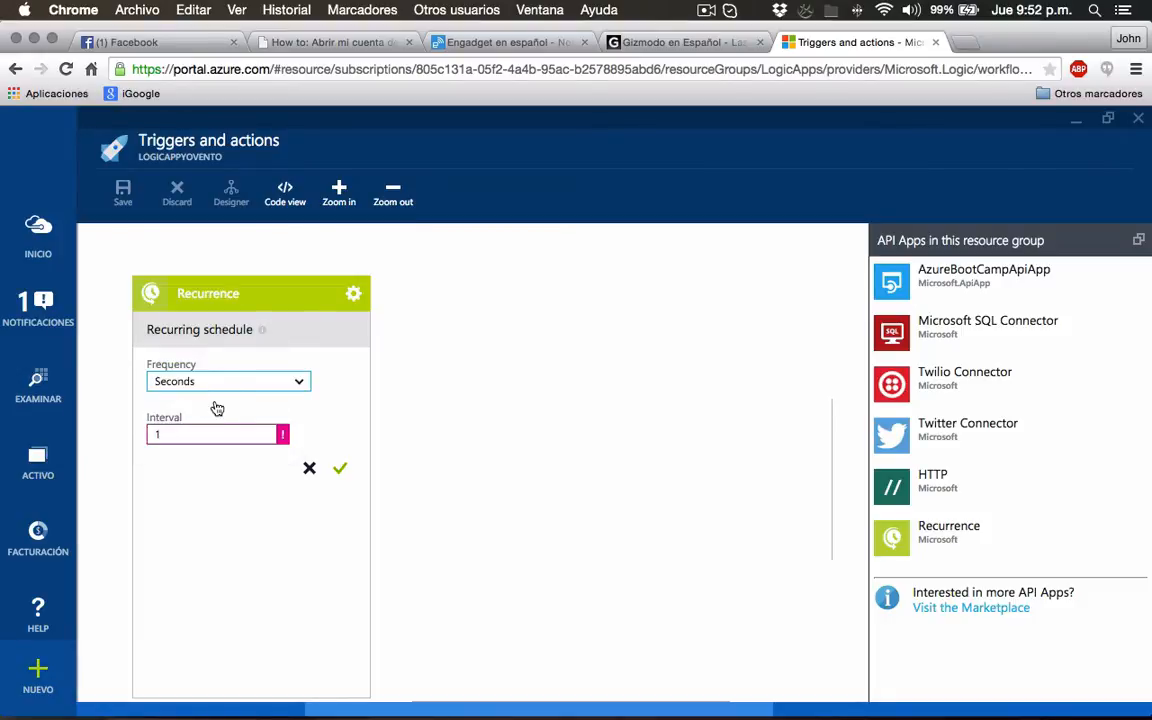
pyautogui.click(226, 382)
pyautogui.click(205, 393)
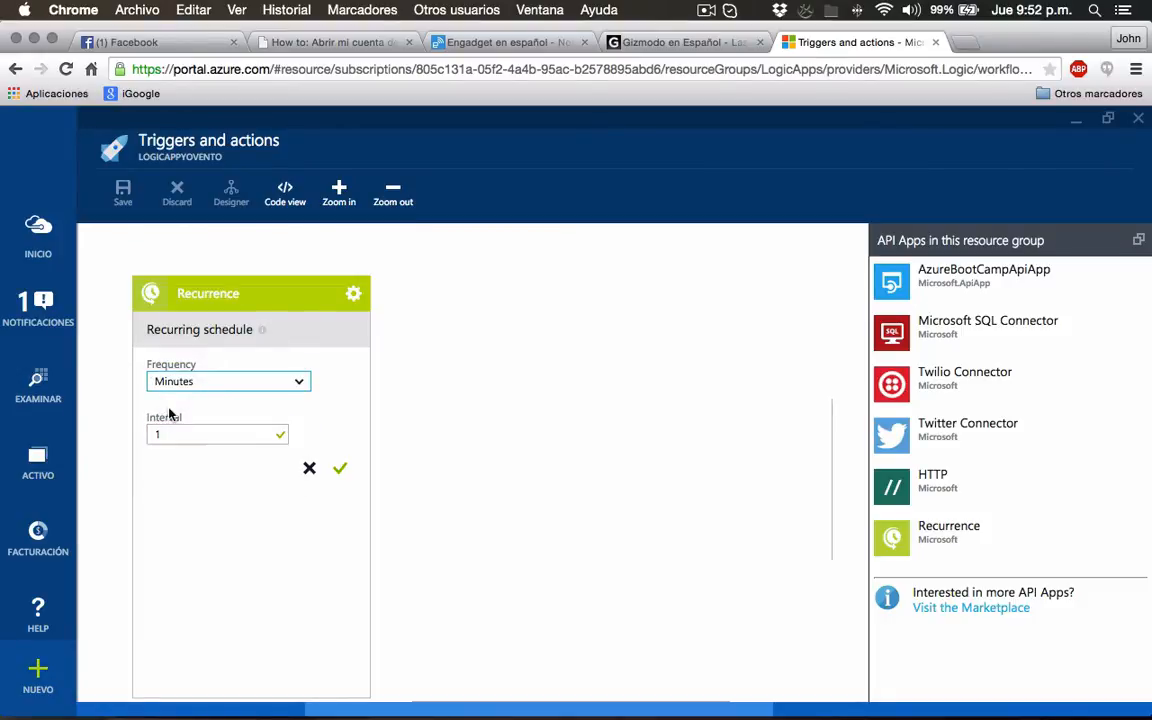
# Try the Seconds frequency with an interval of 1 and check the interval's validation message
pyautogui.click(228, 385)
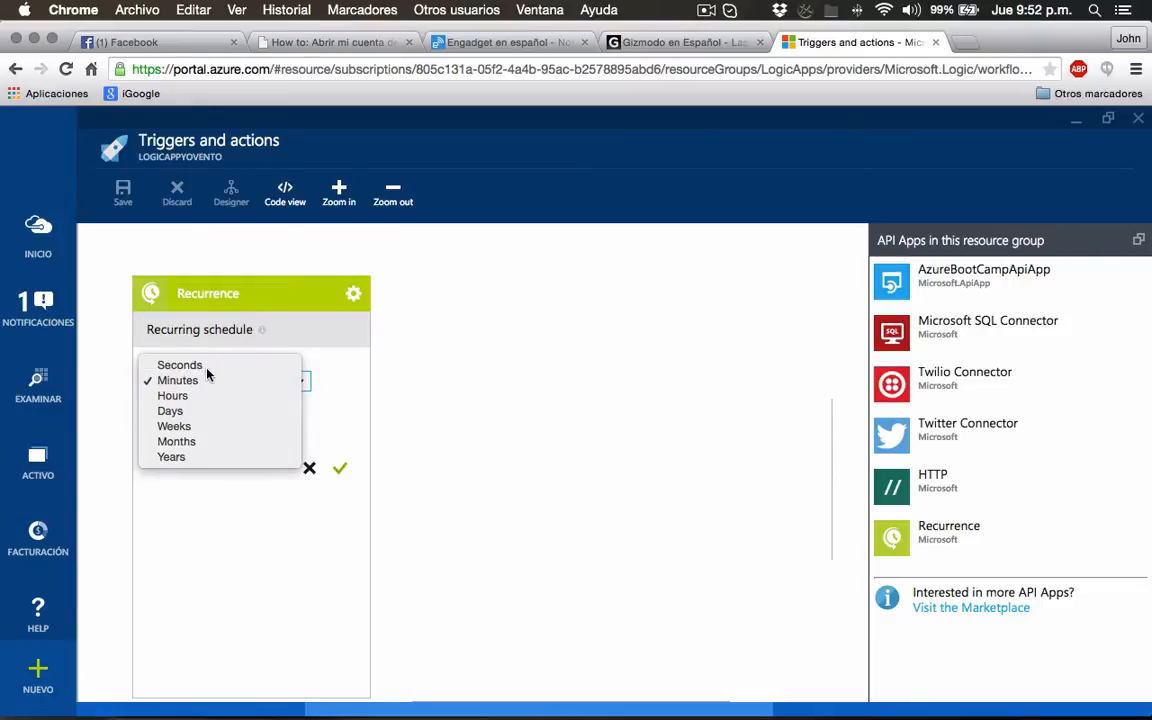
pyautogui.click(205, 366)
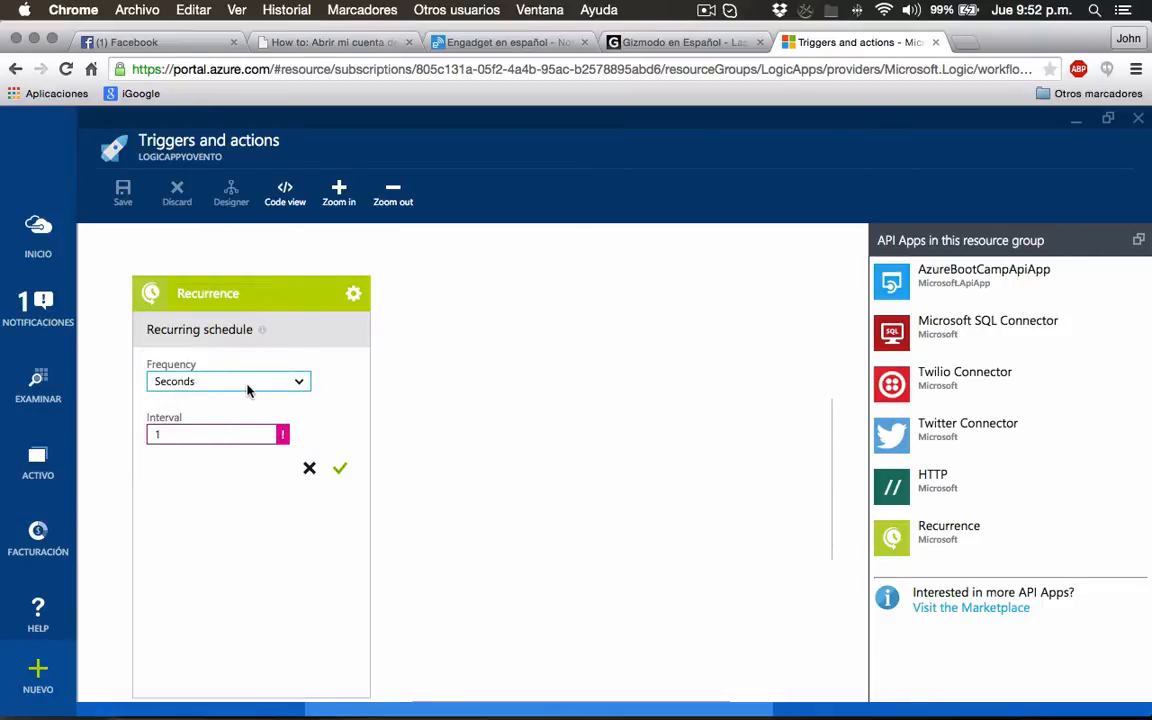
pyautogui.moveTo(282, 436)
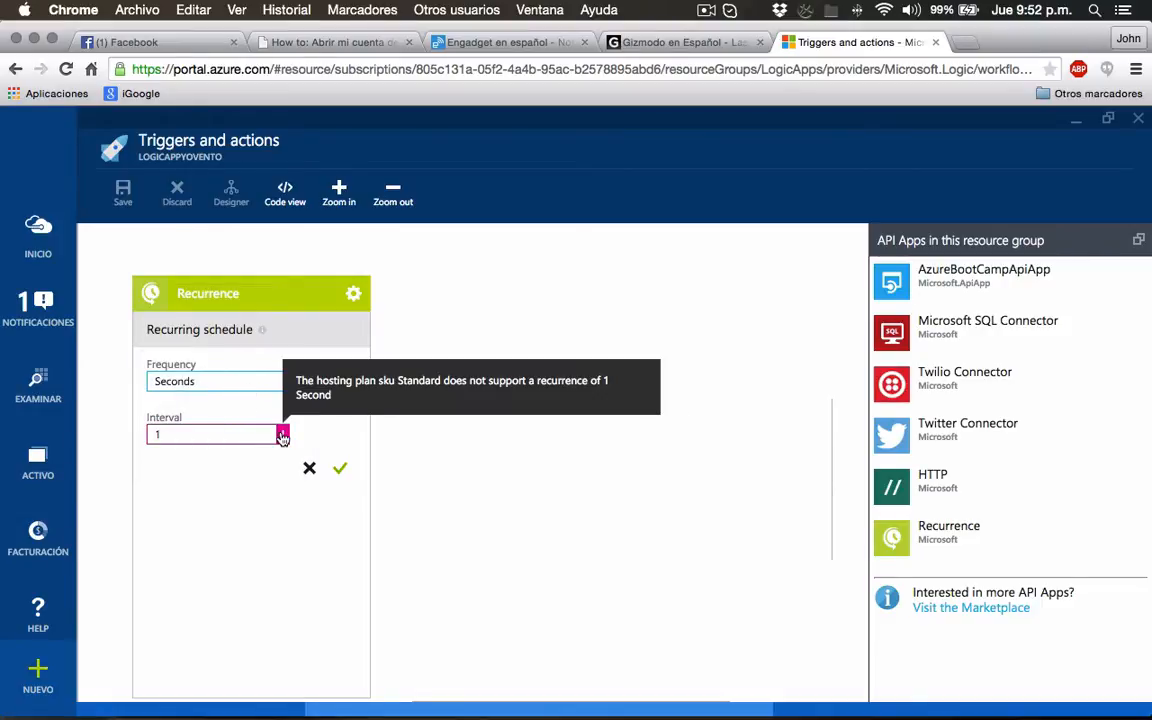
# Set the recurrence frequency back to Minutes, keep the interval at 1, and confirm the trigger
pyautogui.click(231, 385)
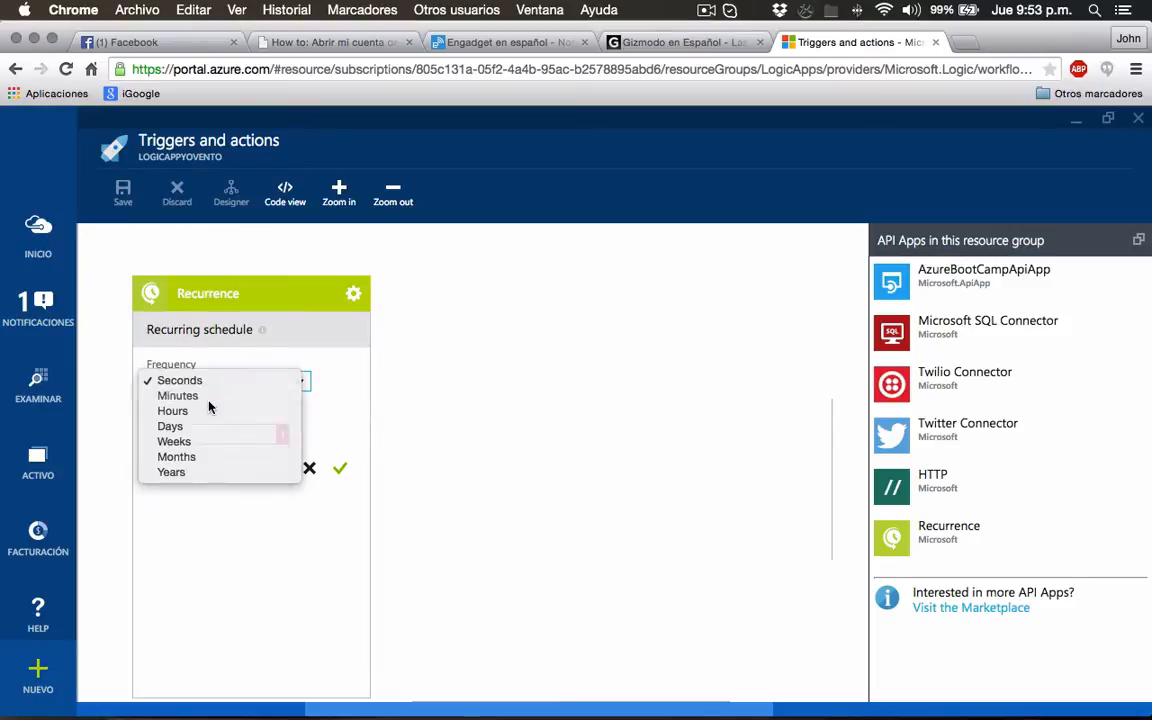
pyautogui.click(209, 401)
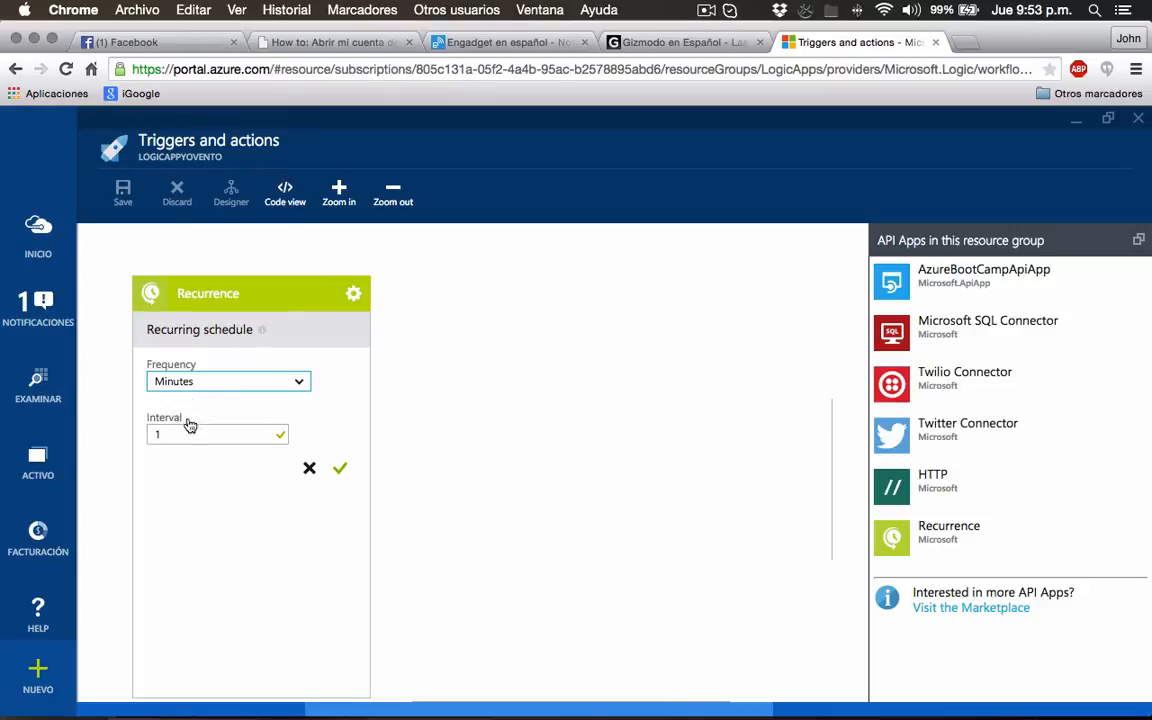
pyautogui.click(340, 468)
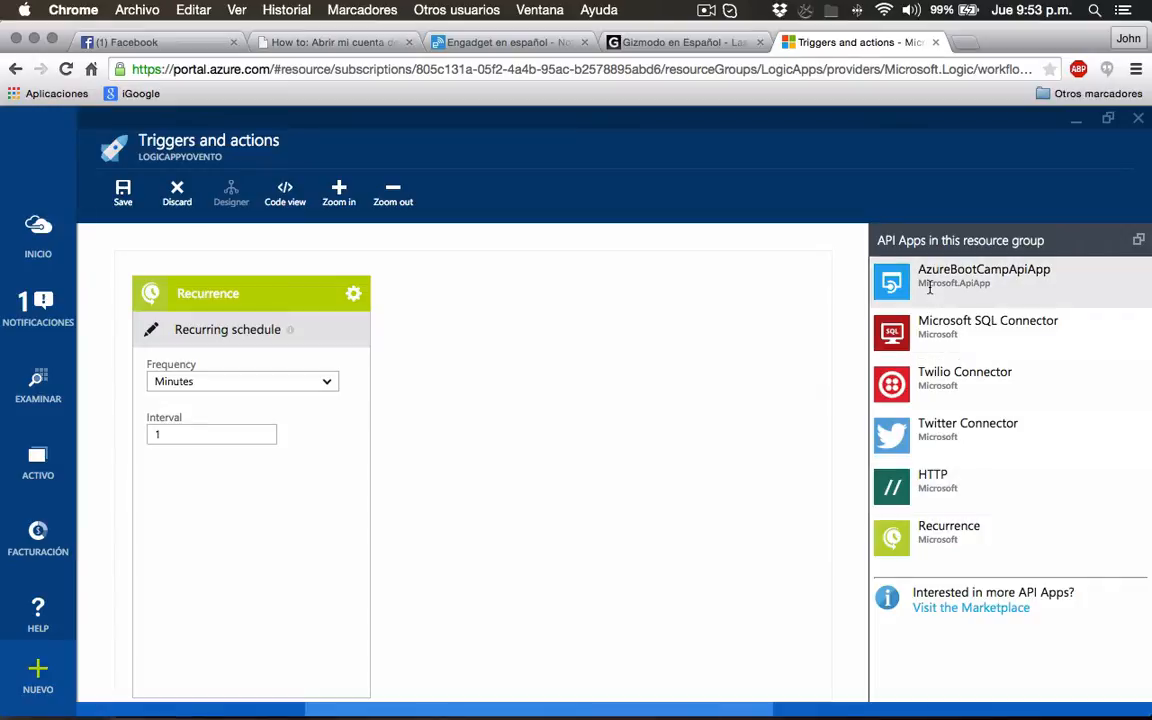
# Pick AzureBootCampApiApp for the logic, then switch to Visual Studio and review ClientesController.cs and the ApiApp project's files
pyautogui.click(977, 285)
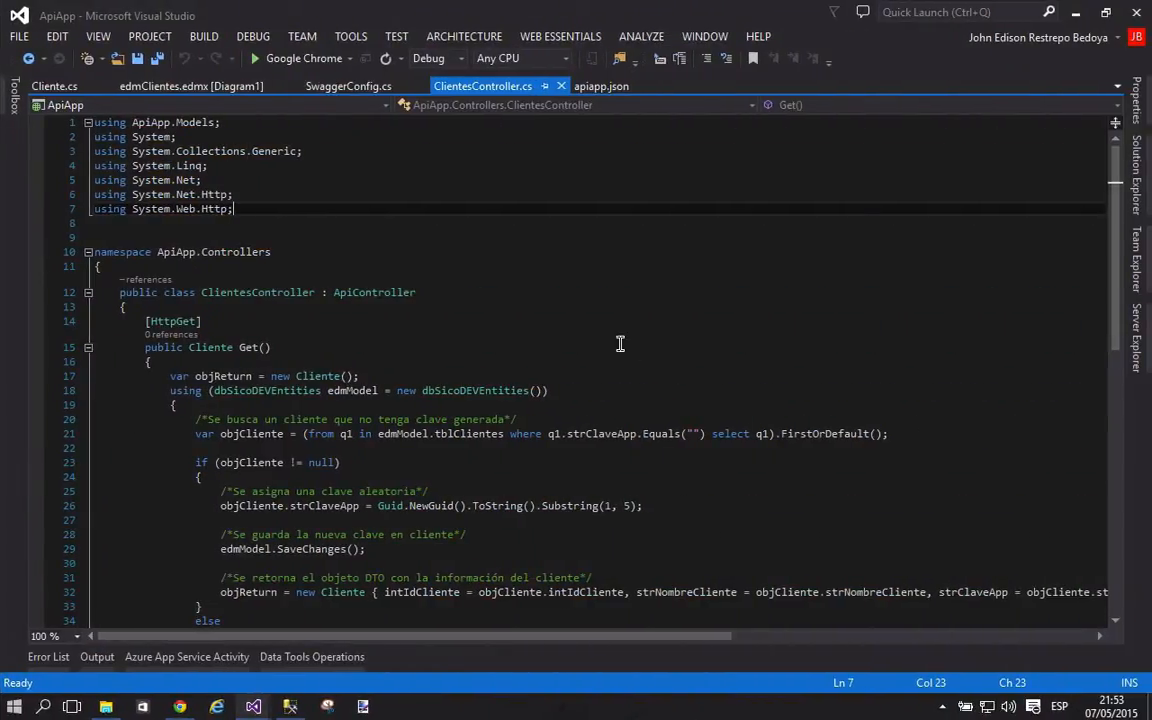
pyautogui.click(606, 324)
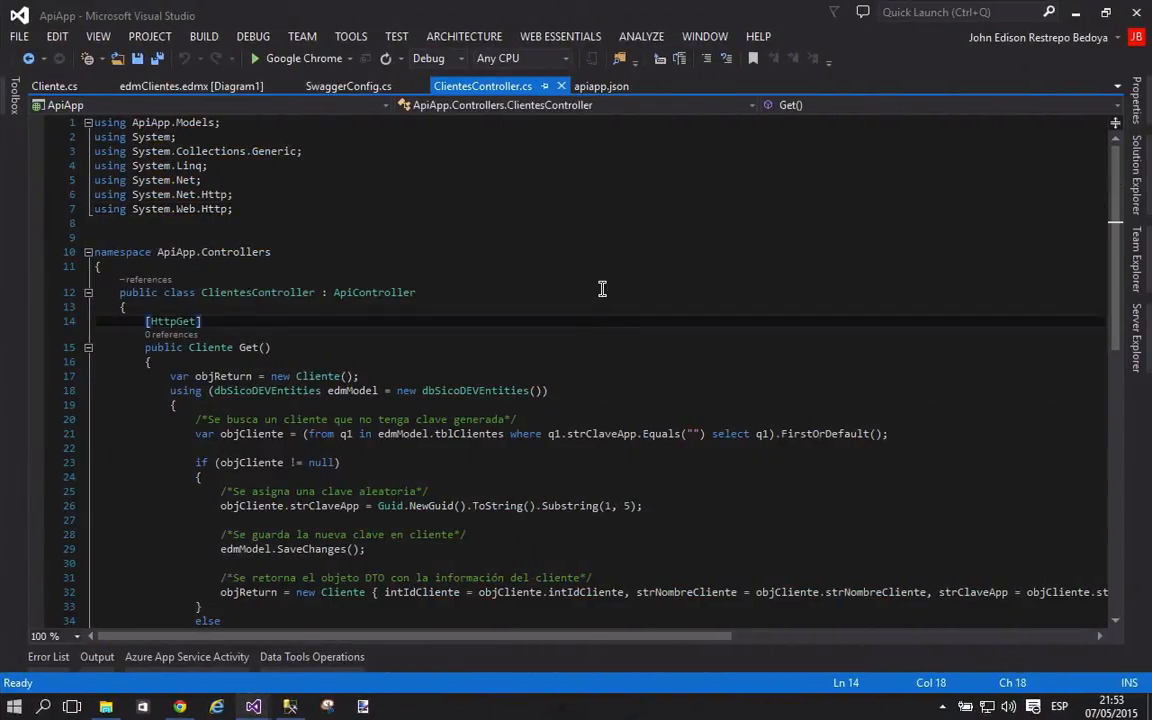
pyautogui.click(1136, 188)
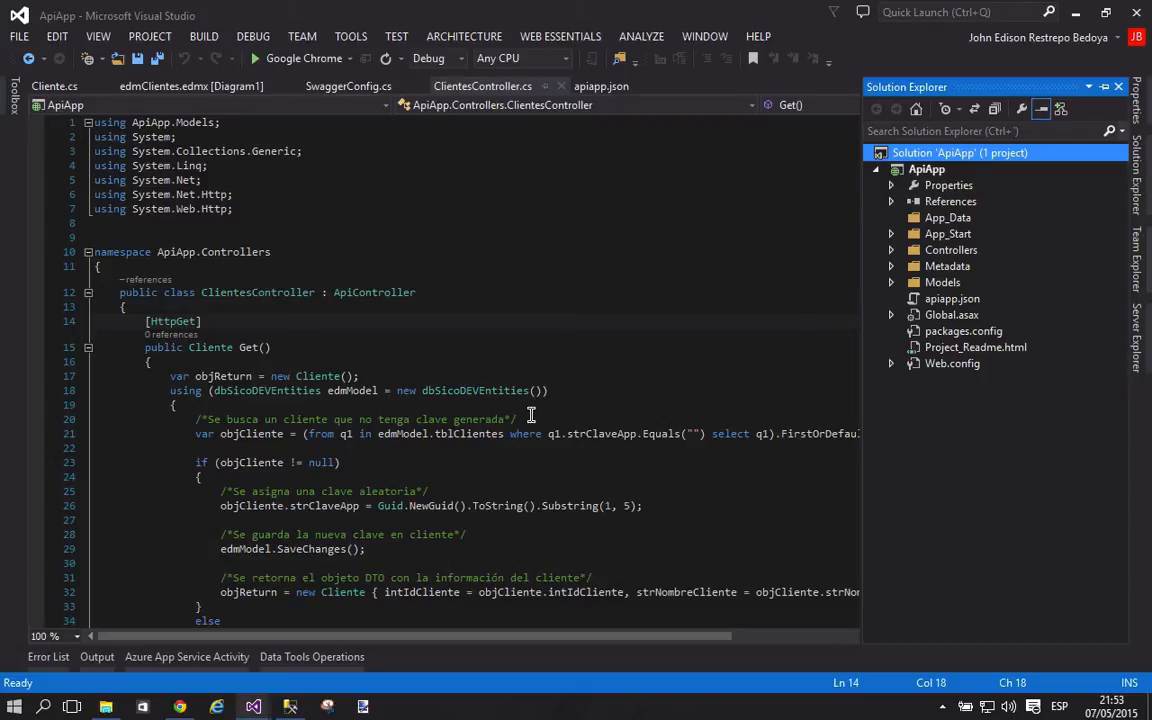
pyautogui.click(399, 448)
pyautogui.scroll(-2, 399, 448)
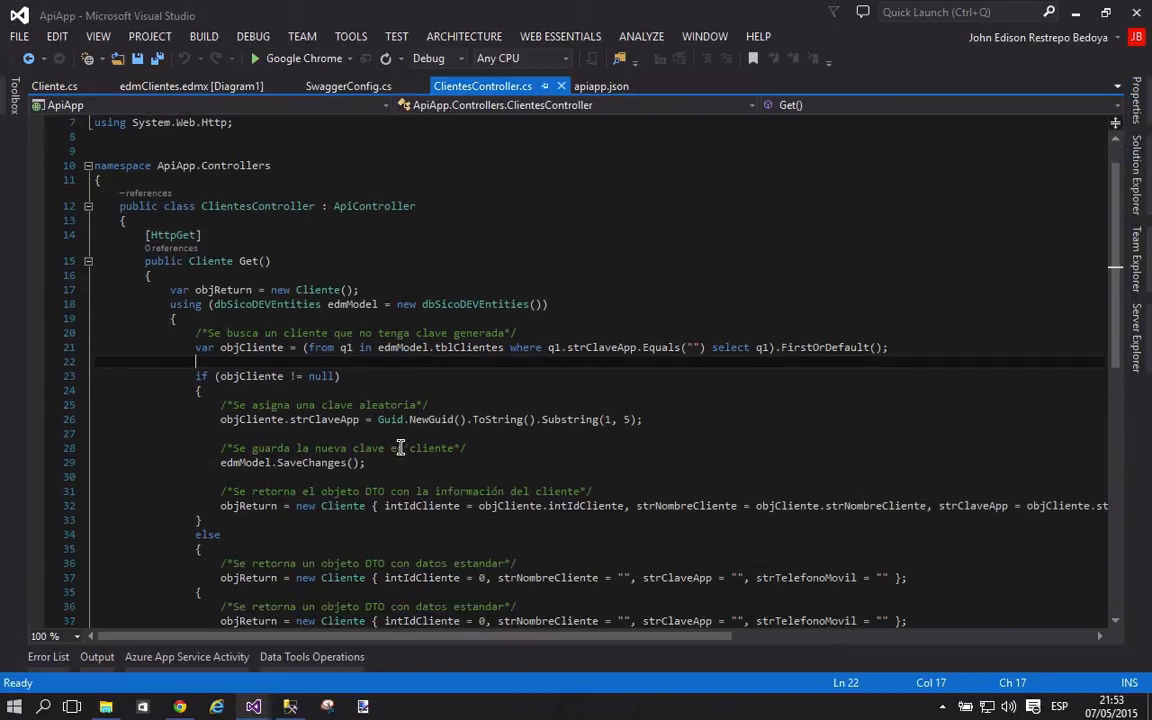
pyautogui.scroll(-1, 399, 448)
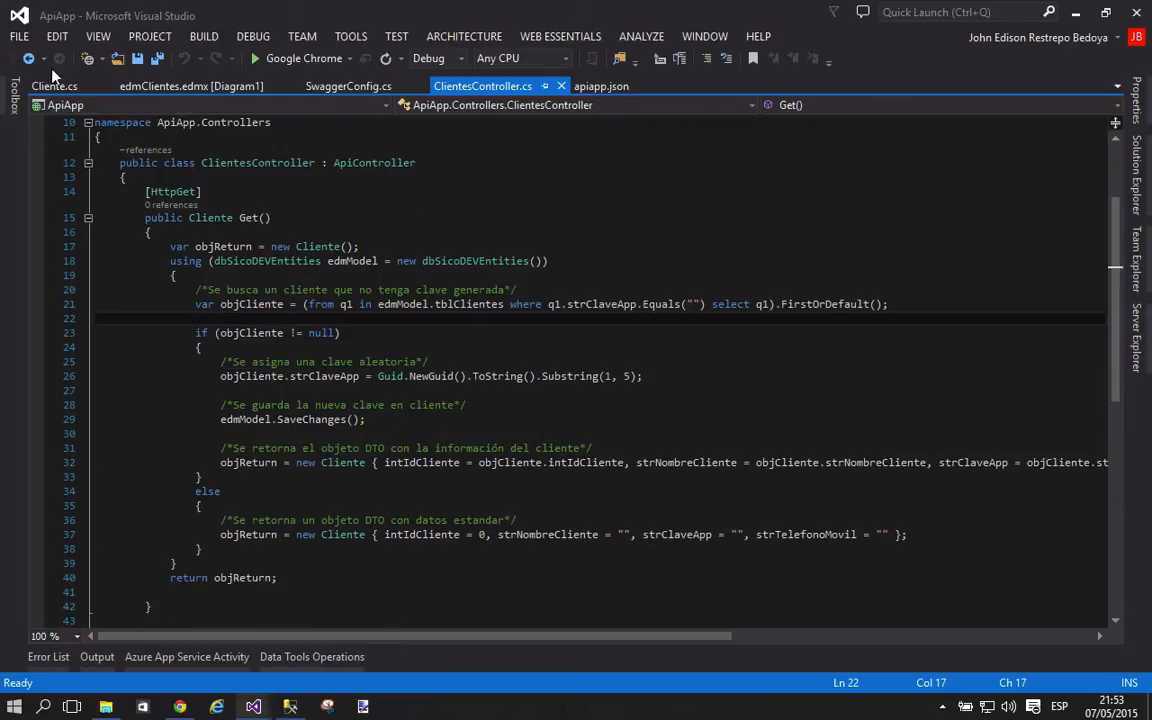
pyautogui.click(1137, 178)
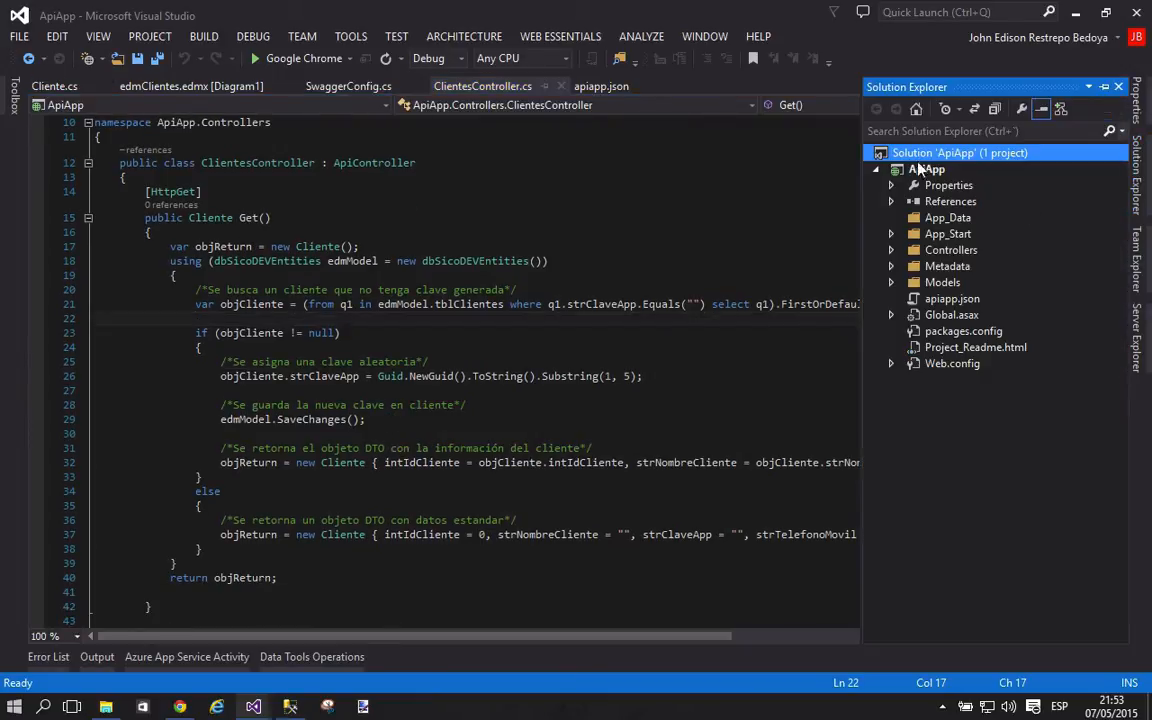
pyautogui.click(442, 215)
# Preview the Azure API App (Preview) template for a new Visual C# ASP.NET Web Application, and cancel without creating the project
pyautogui.click(20, 37)
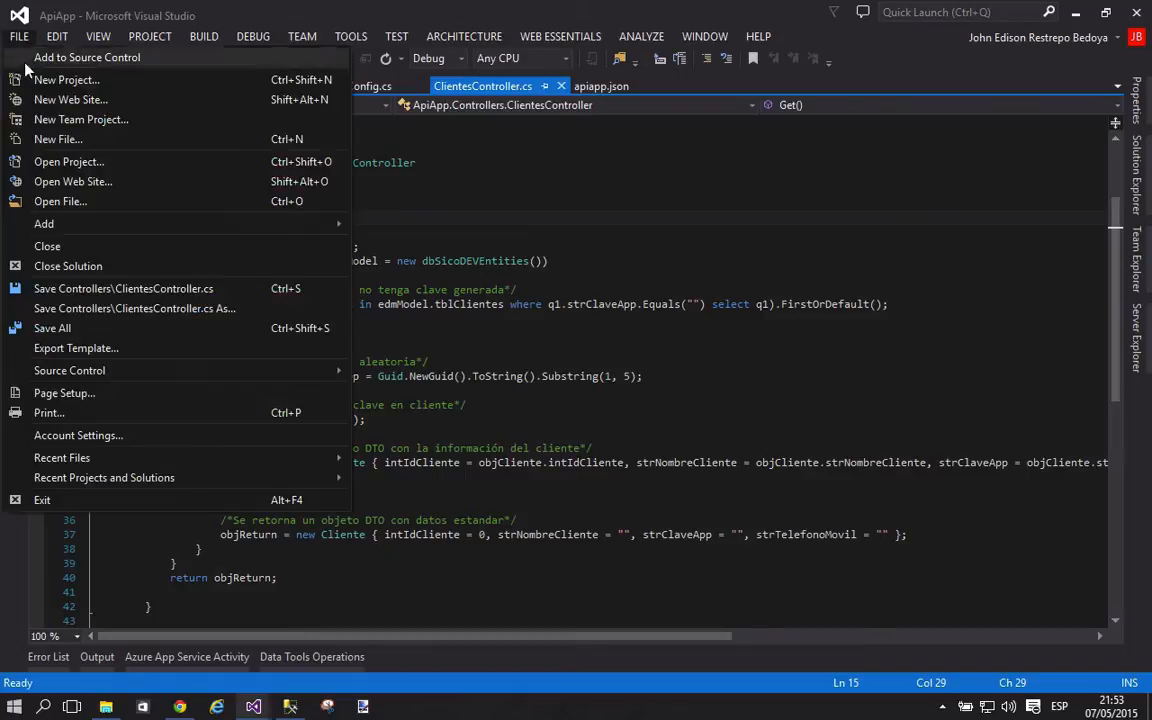
pyautogui.click(68, 77)
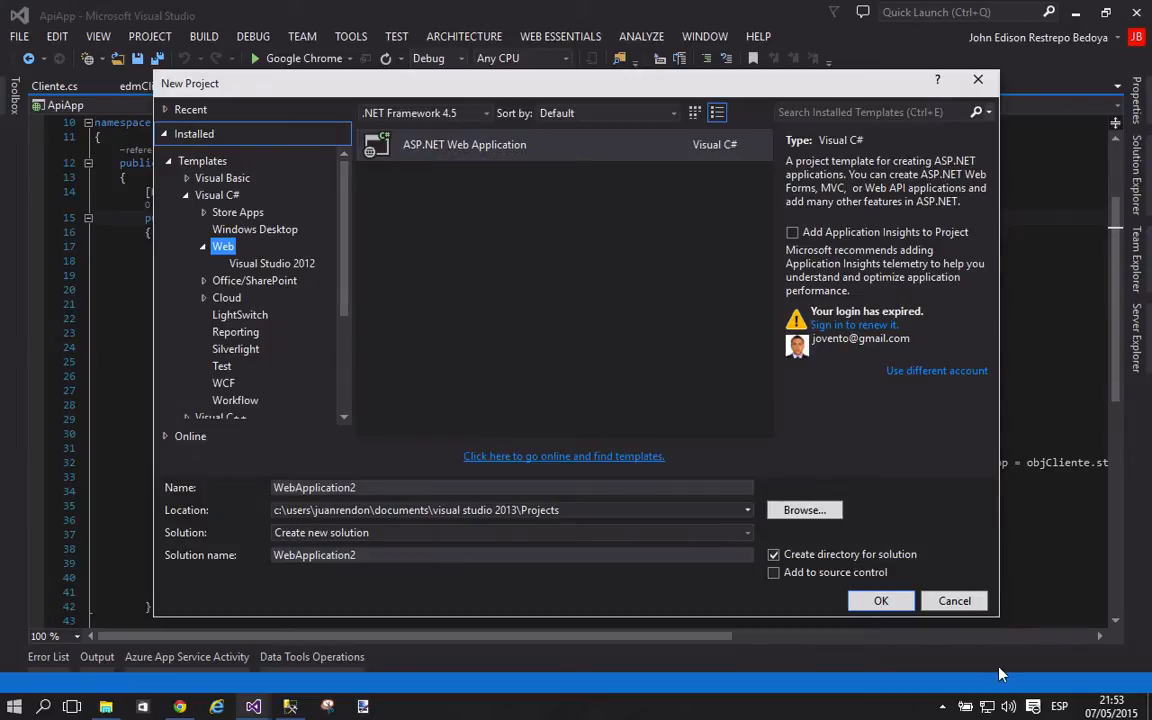
pyautogui.click(882, 601)
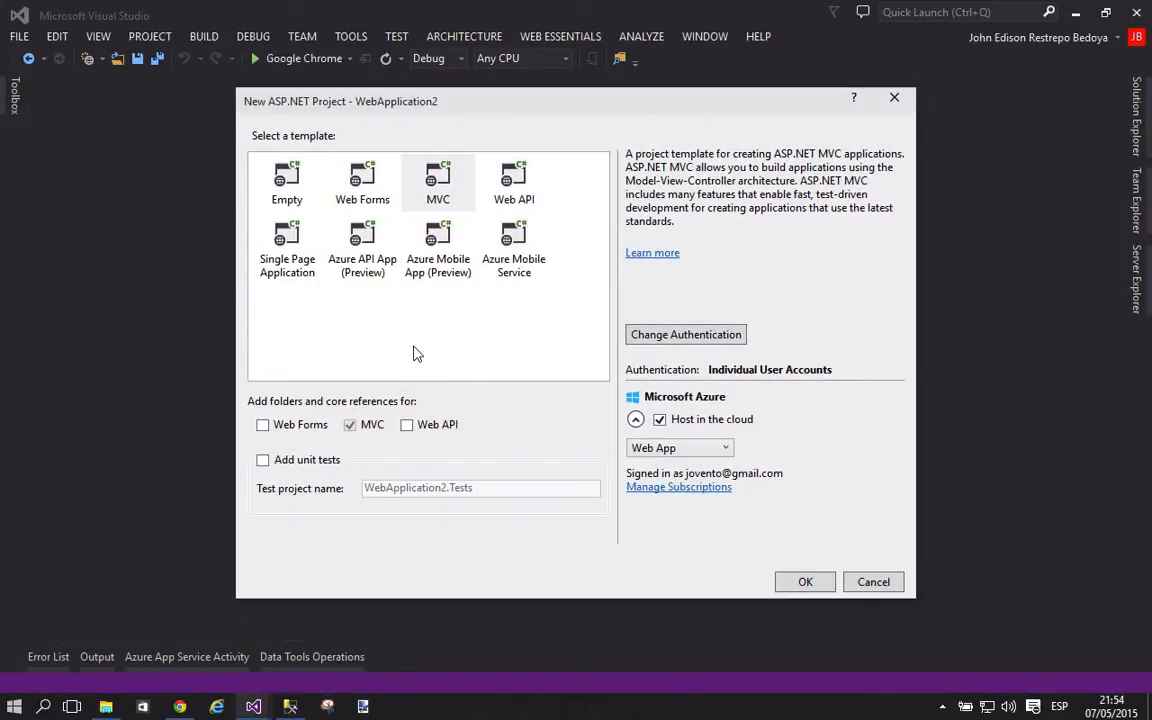
pyautogui.click(332, 250)
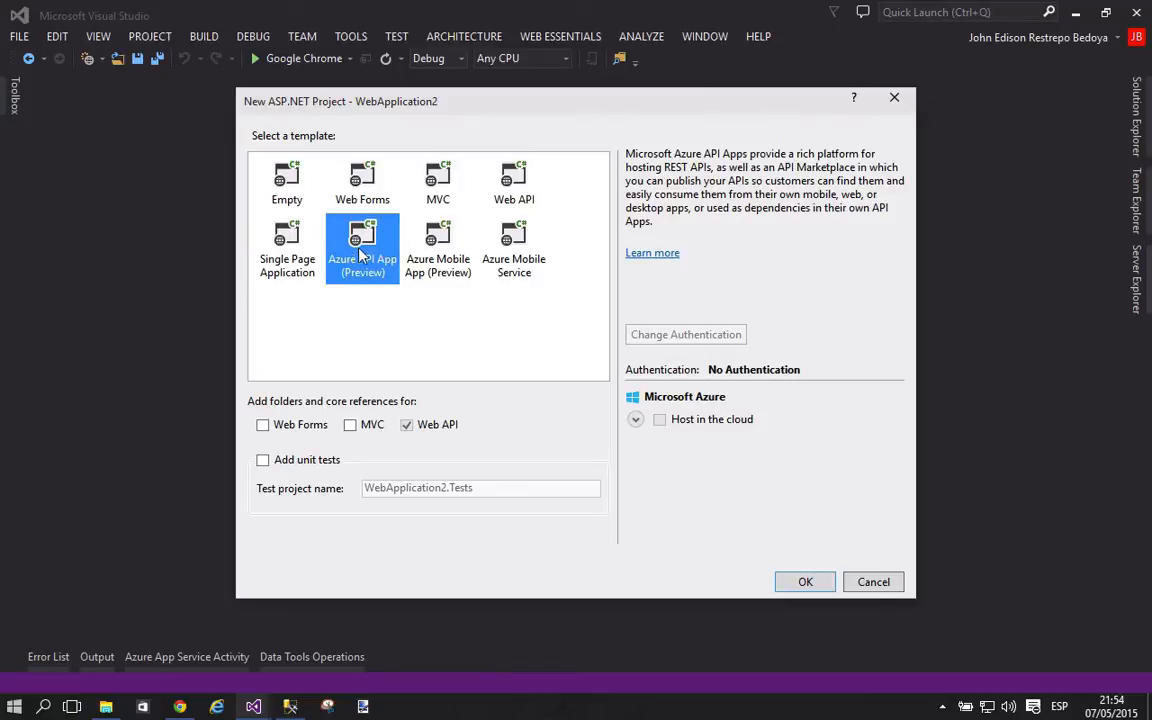
pyautogui.click(898, 584)
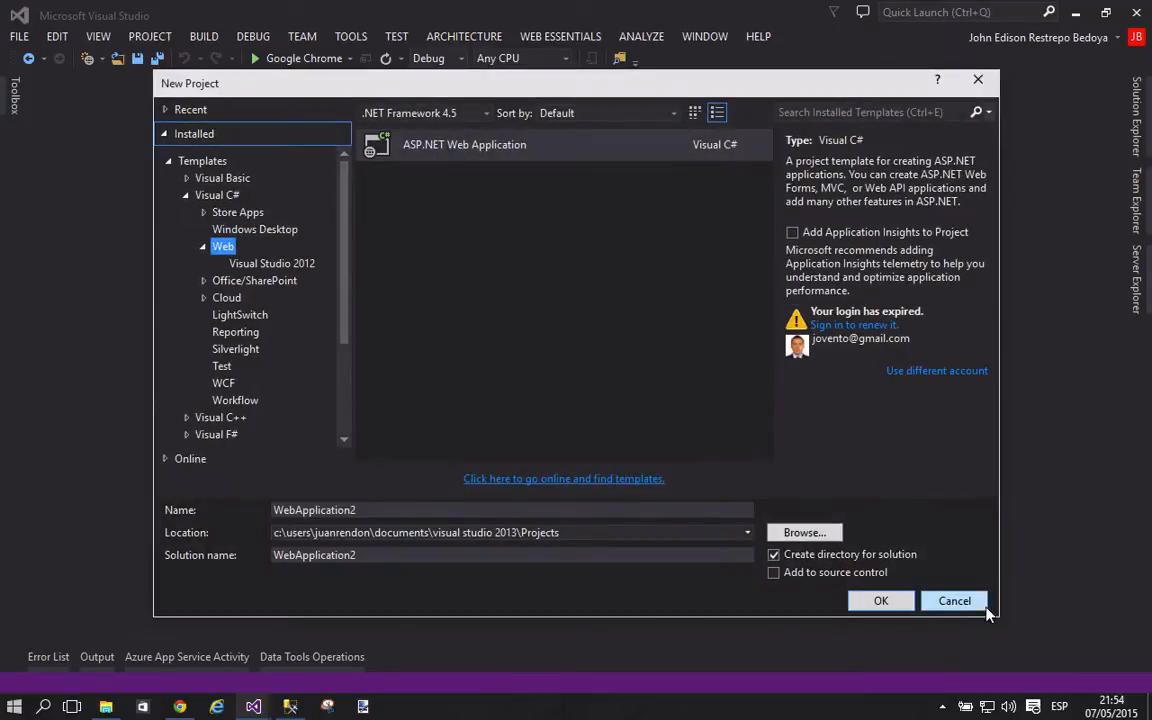
pyautogui.click(955, 600)
# Reopen the ApiApp solution from the recent projects and solutions
pyautogui.click(19, 36)
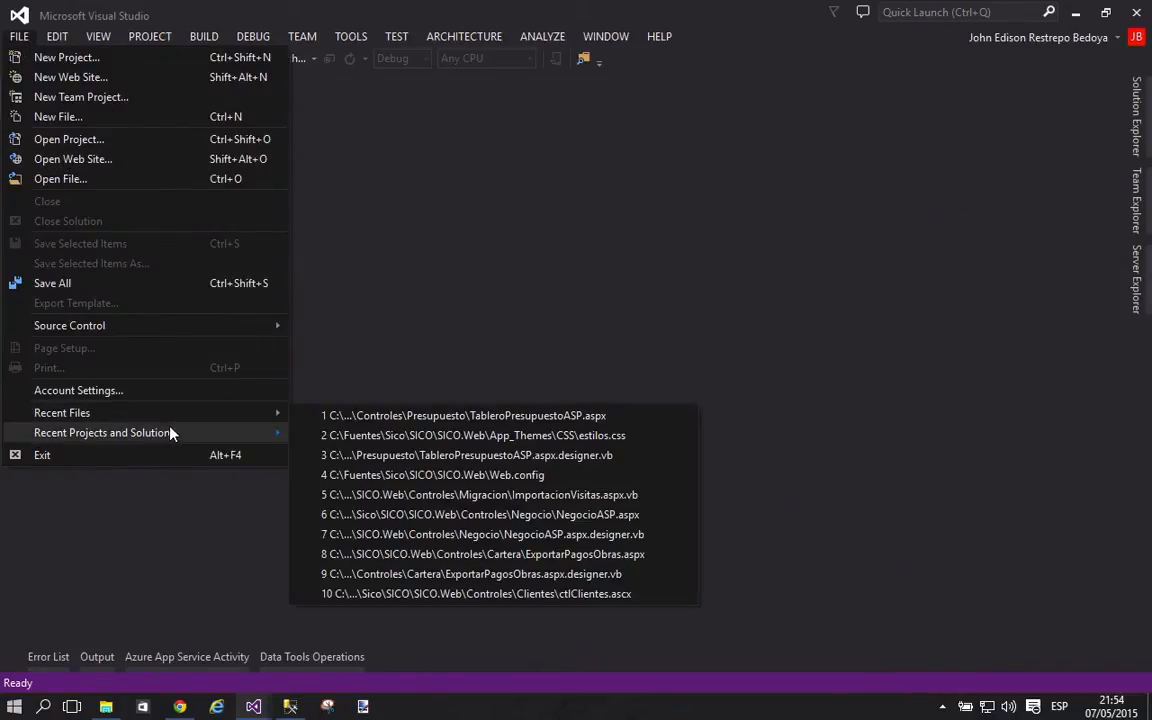
pyautogui.moveTo(170, 432)
pyautogui.click(404, 434)
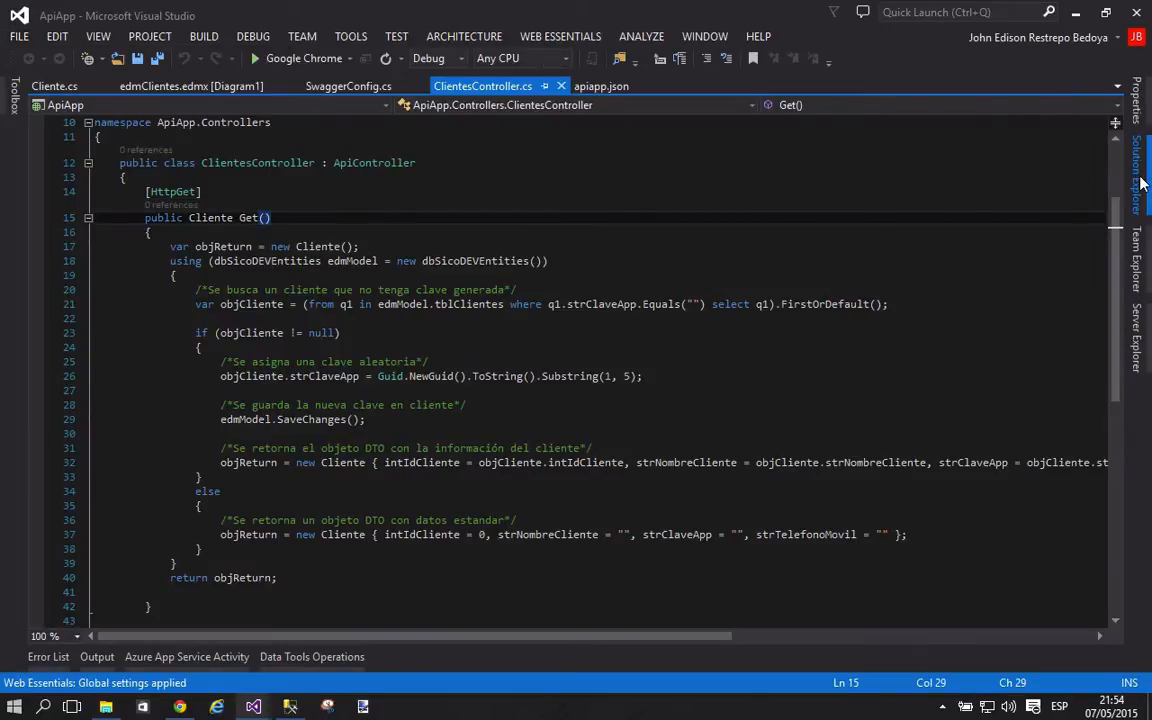
# Keep the solution's file tree docked open beside the code and widen it
pyautogui.click(1141, 181)
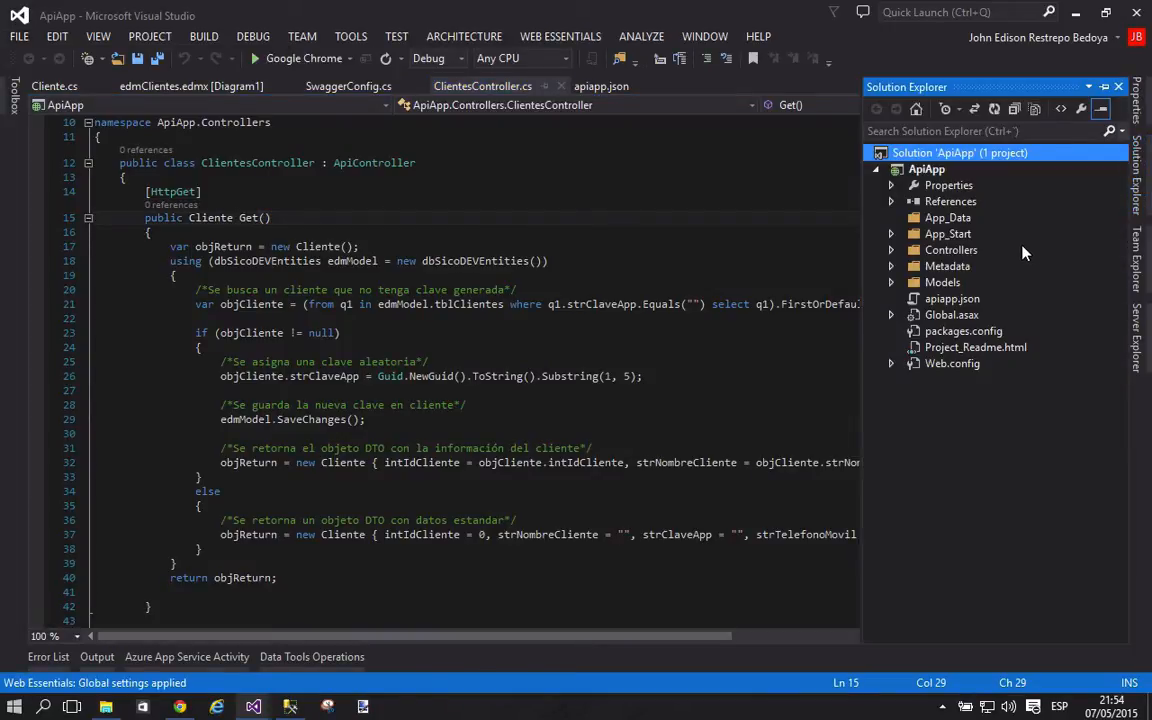
pyautogui.click(1105, 89)
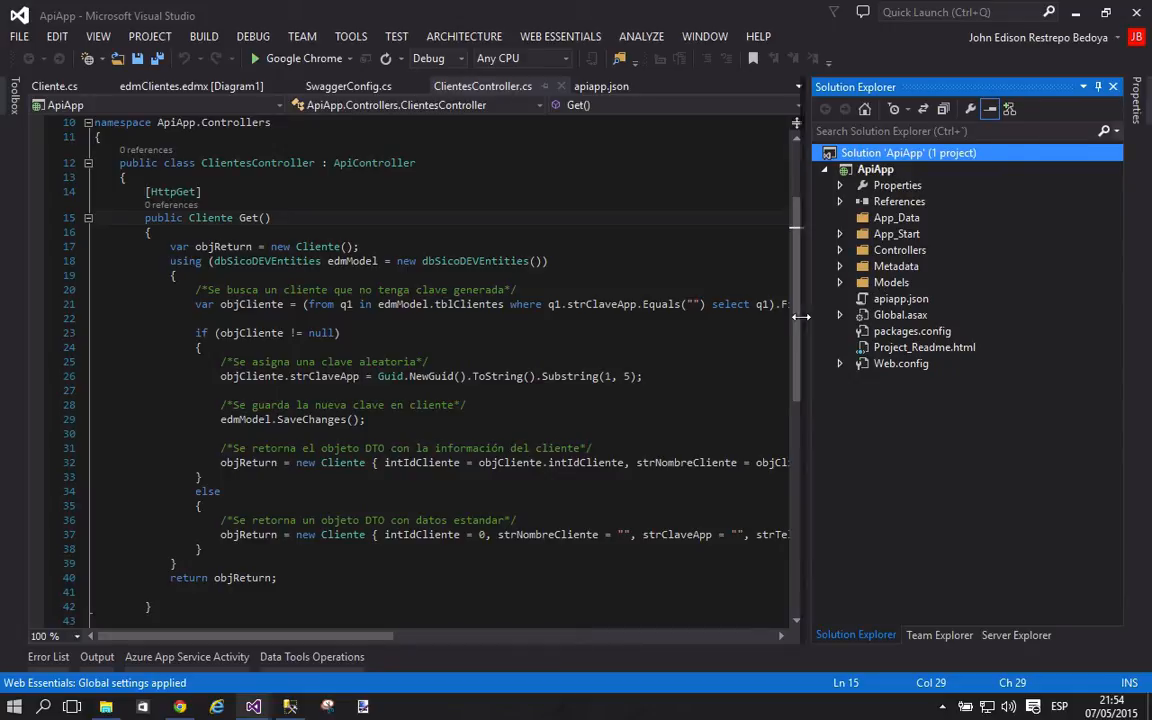
pyautogui.moveTo(801, 317); pyautogui.dragTo(704, 323)
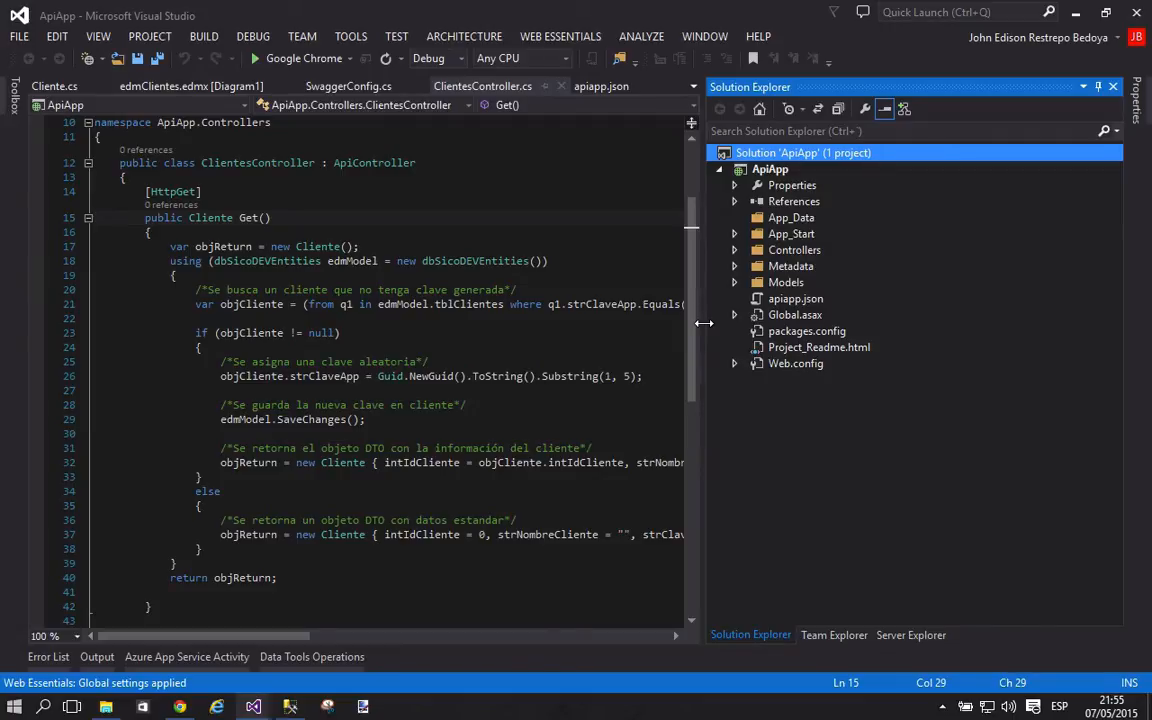
# Inspect the tblClientes entity in the Models folder's edmClientes.edmx diagram and close the diagram
pyautogui.click(735, 283)
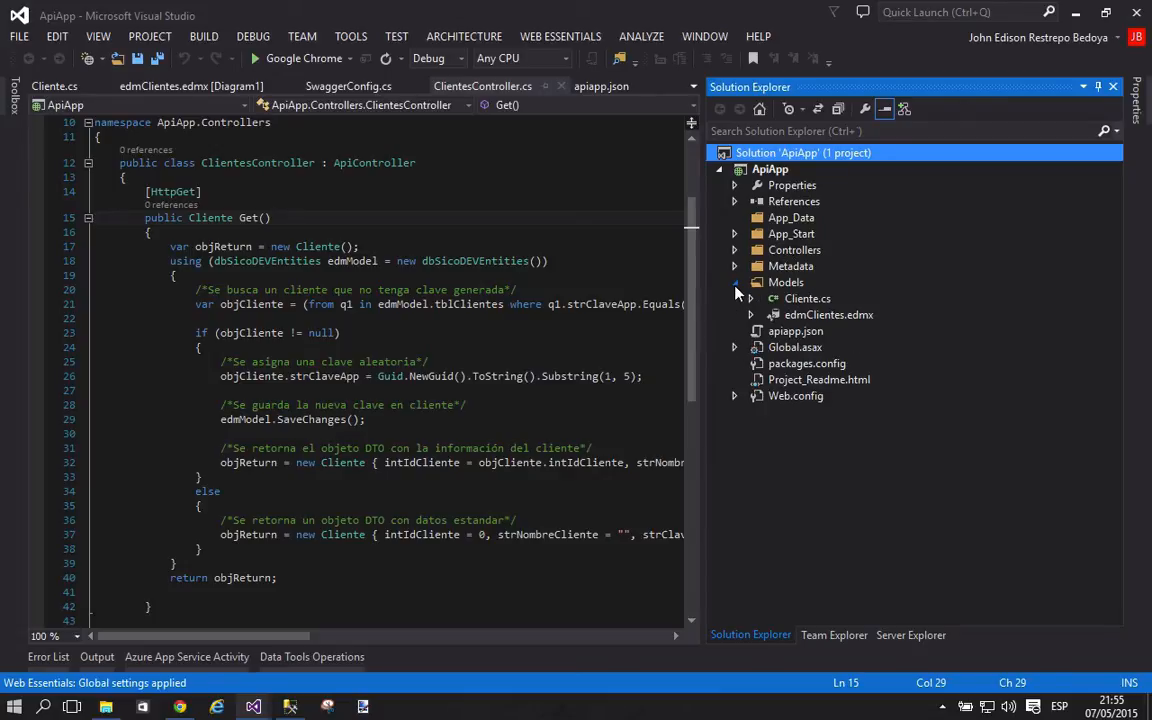
pyautogui.doubleClick(772, 299)
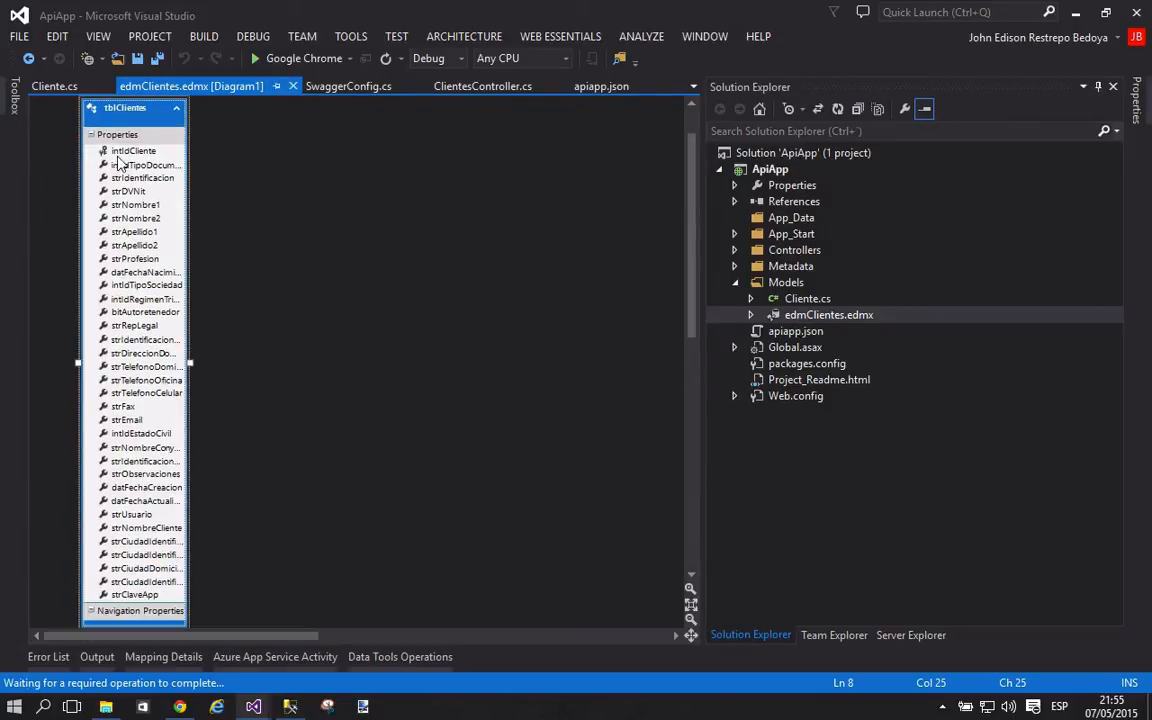
pyautogui.click(293, 87)
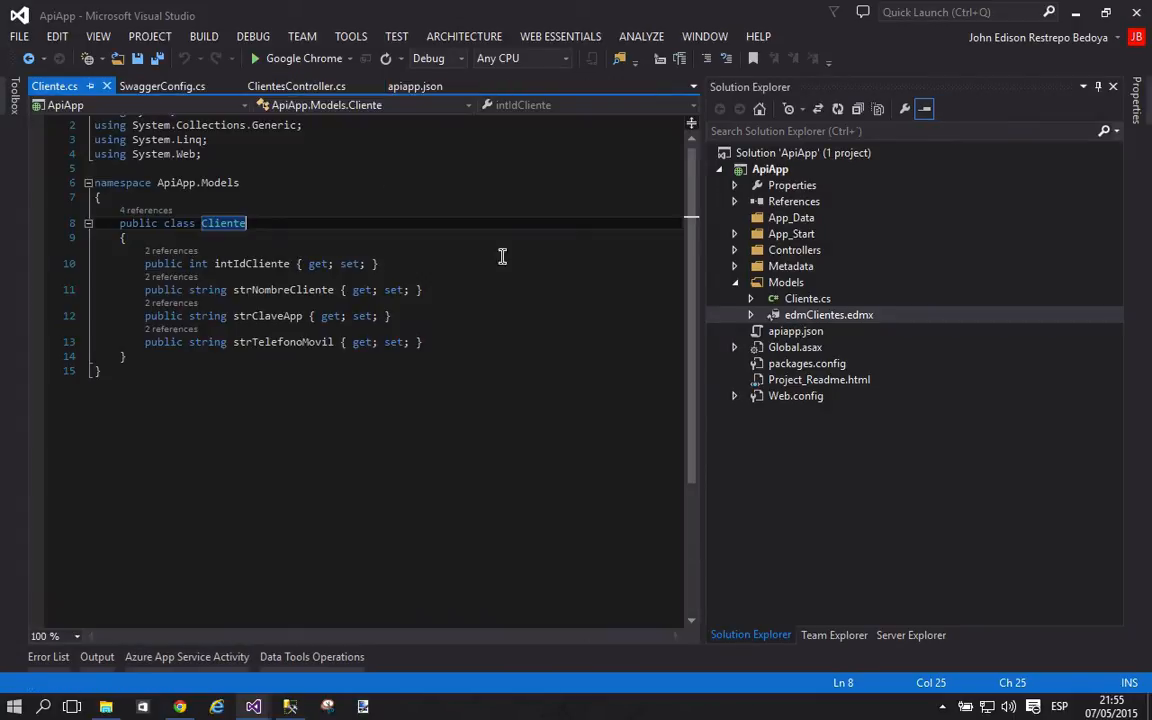
# Collapse the Models folder, expand Controllers and App_Start, and open ClientesController.cs
pyautogui.click(734, 284)
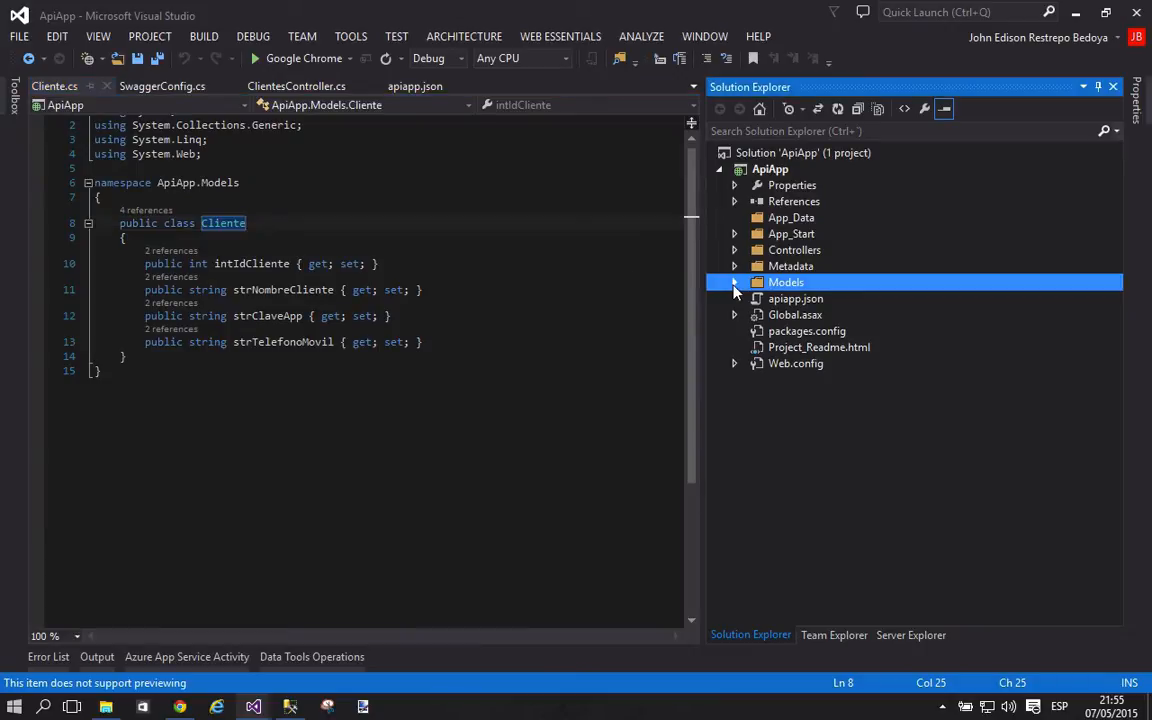
pyautogui.click(734, 251)
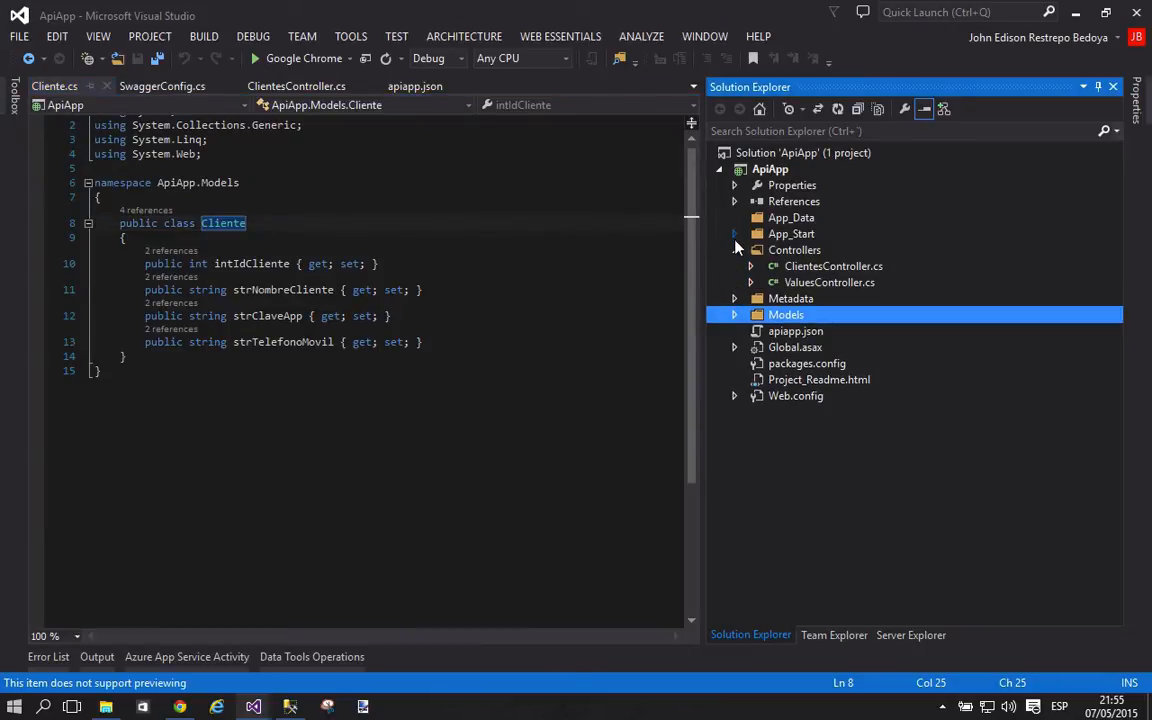
pyautogui.click(734, 235)
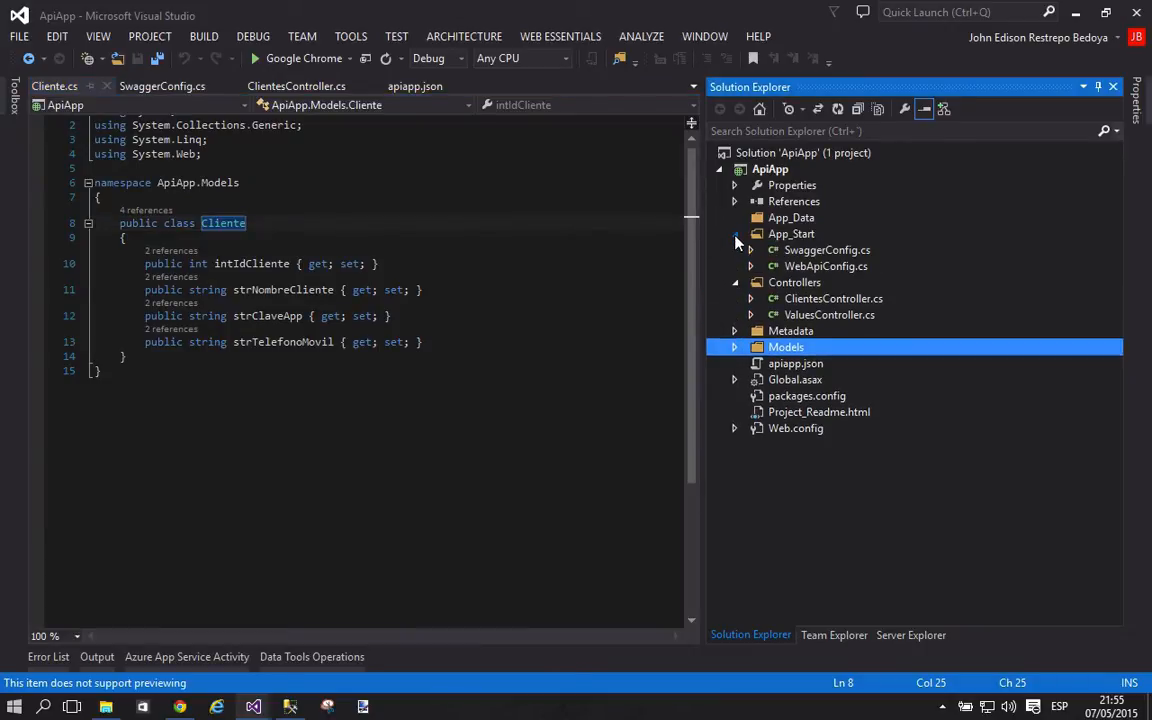
pyautogui.click(818, 298)
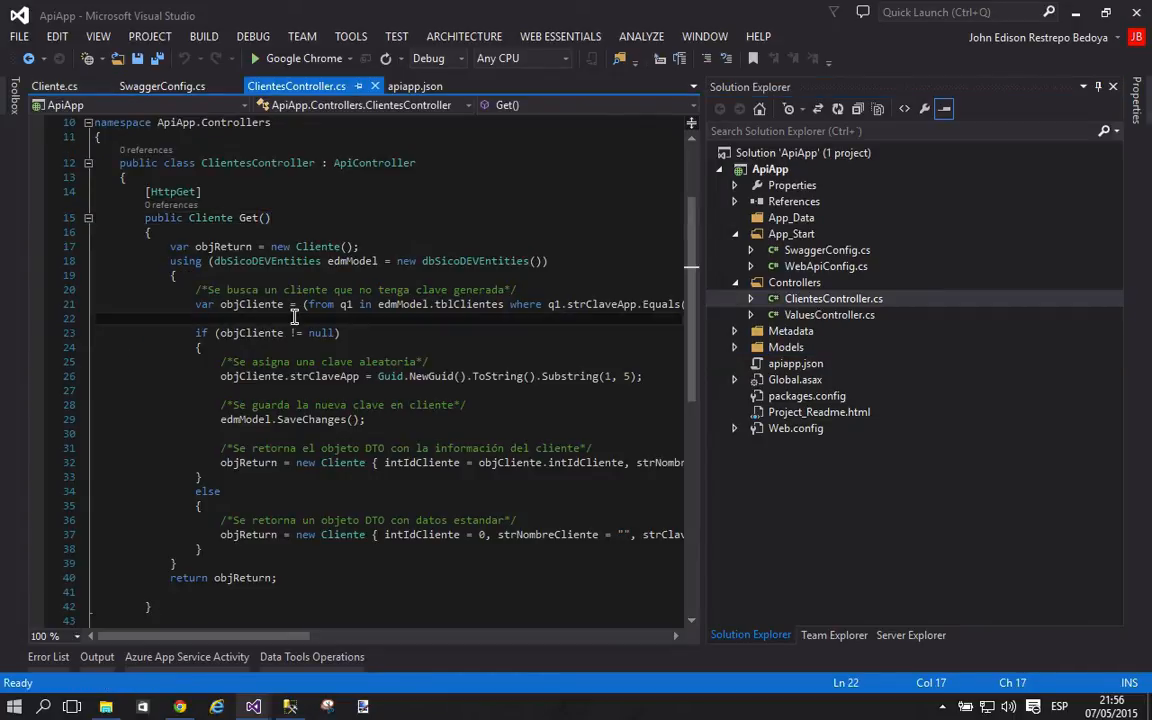
# Examine the HttpGet attribute, the Get method signature, the objReturn variable and the edmModel database context in ClientesController
pyautogui.moveTo(144, 191); pyautogui.dragTo(227, 189)
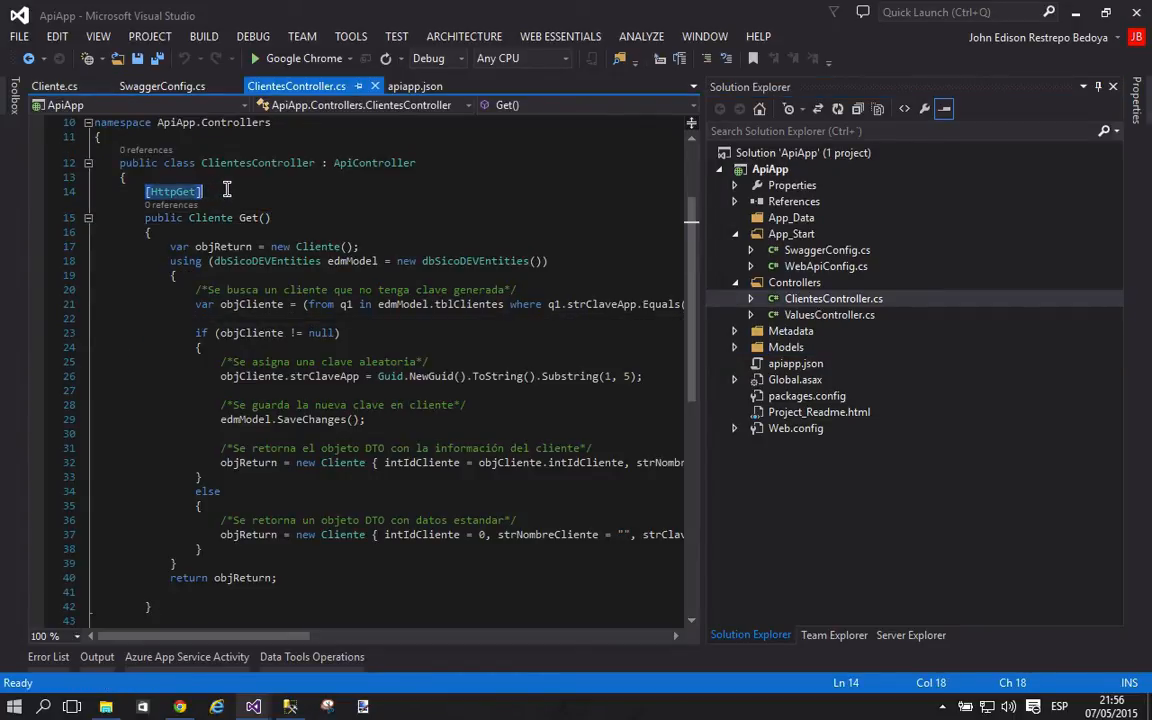
pyautogui.doubleClick(248, 218)
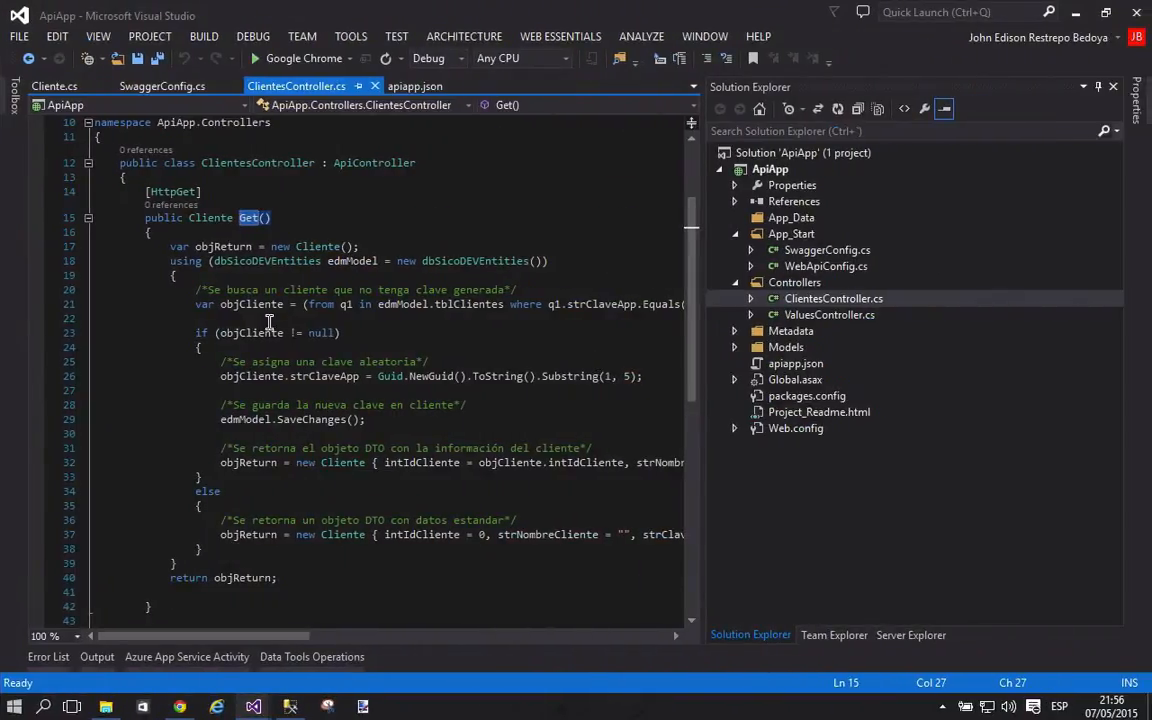
pyautogui.click(269, 321)
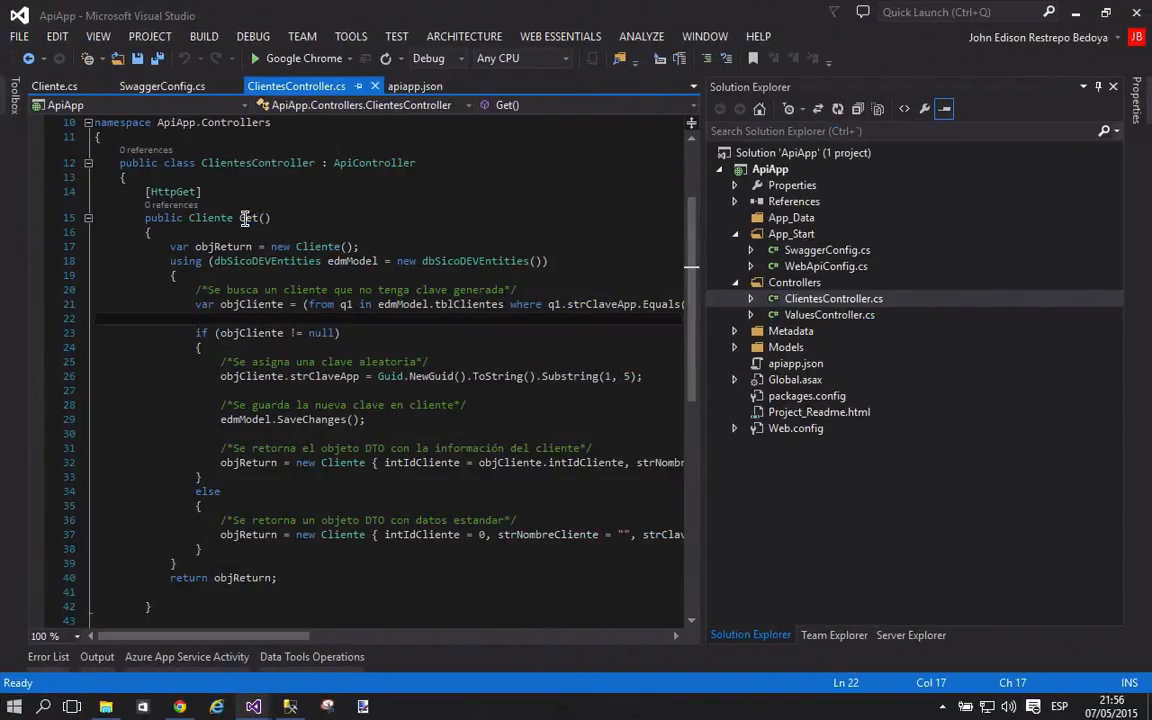
pyautogui.click(302, 246)
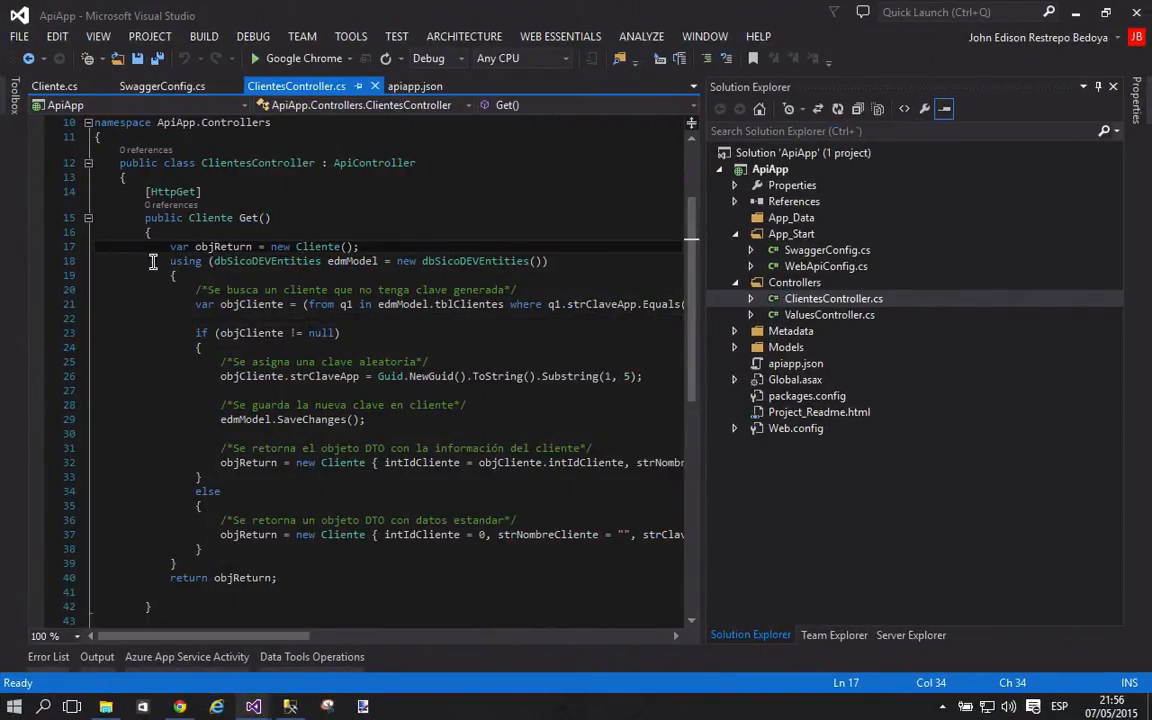
pyautogui.click(213, 261)
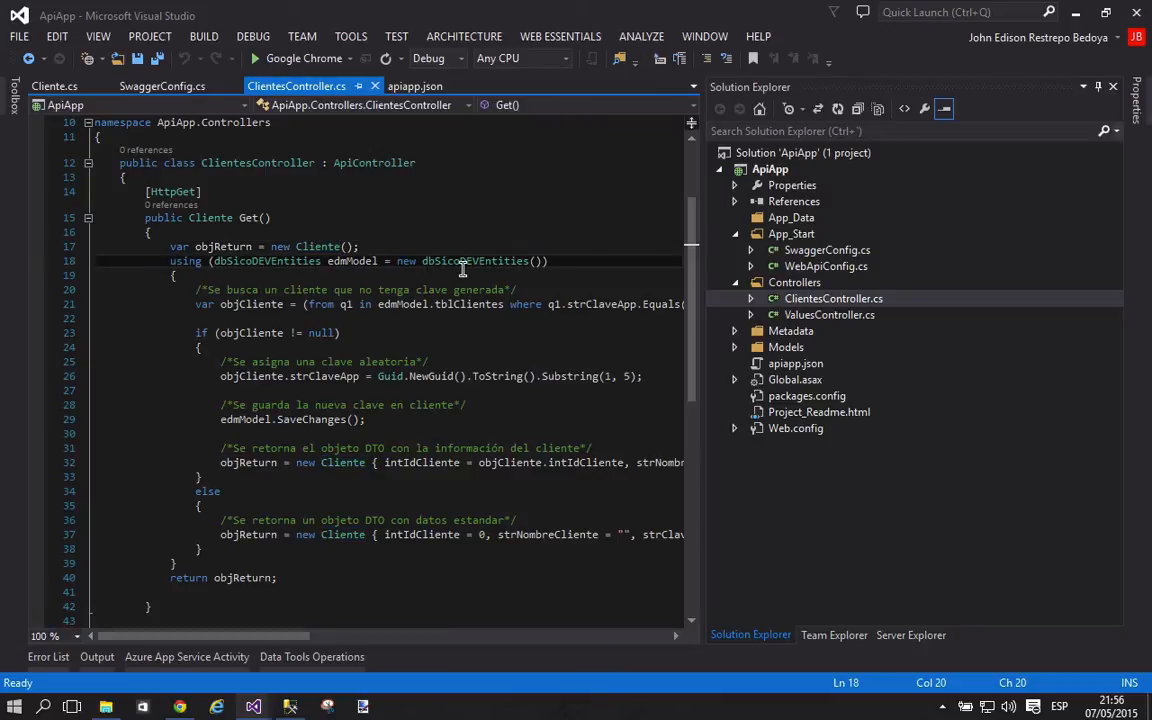
pyautogui.doubleClick(350, 261)
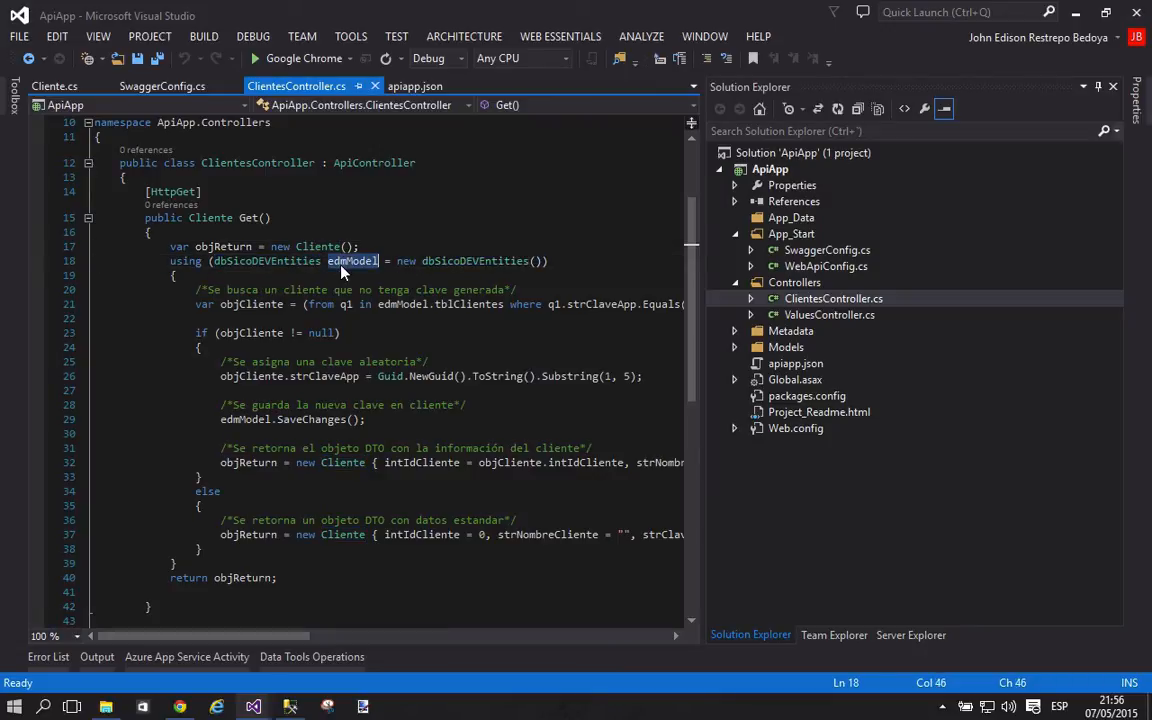
# Collapse the docked file tree and examine the tblClientes query for clients without a strClaveApp and the objCliente null check
pyautogui.click(460, 304)
pyautogui.click(1098, 86)
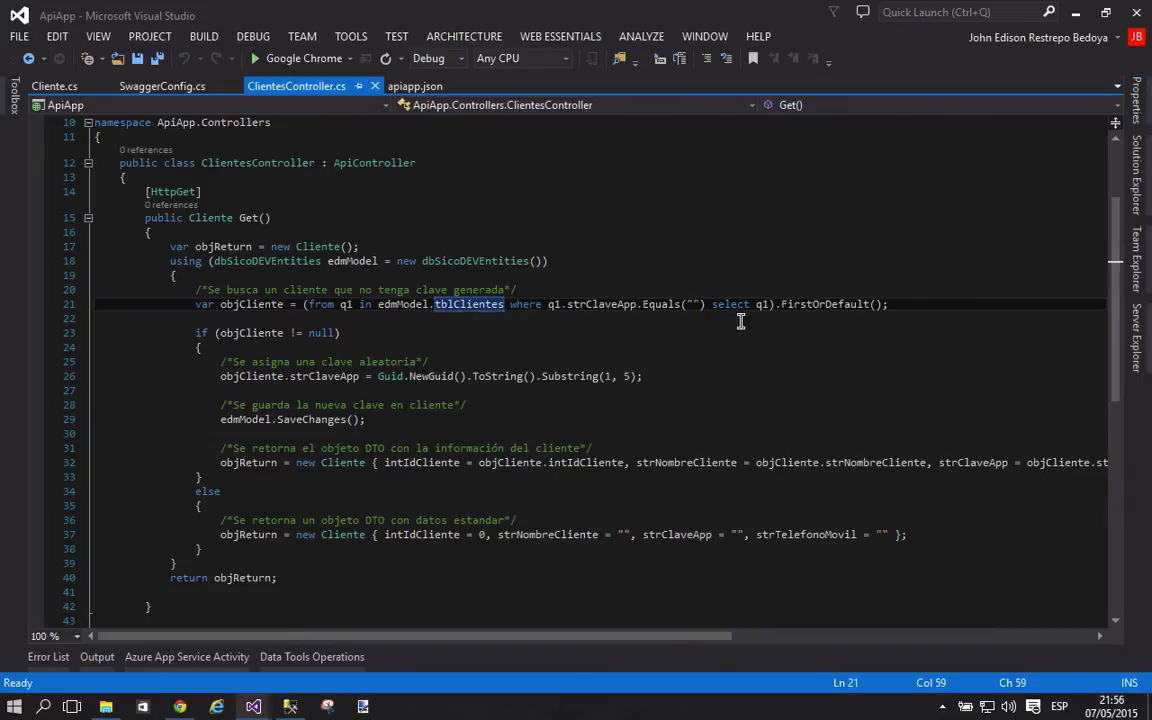
pyautogui.press('Down')
pyautogui.press('Down')
pyautogui.press('Down')
pyautogui.moveTo(604, 307); pyautogui.dragTo(719, 304)
pyautogui.click(219, 333)
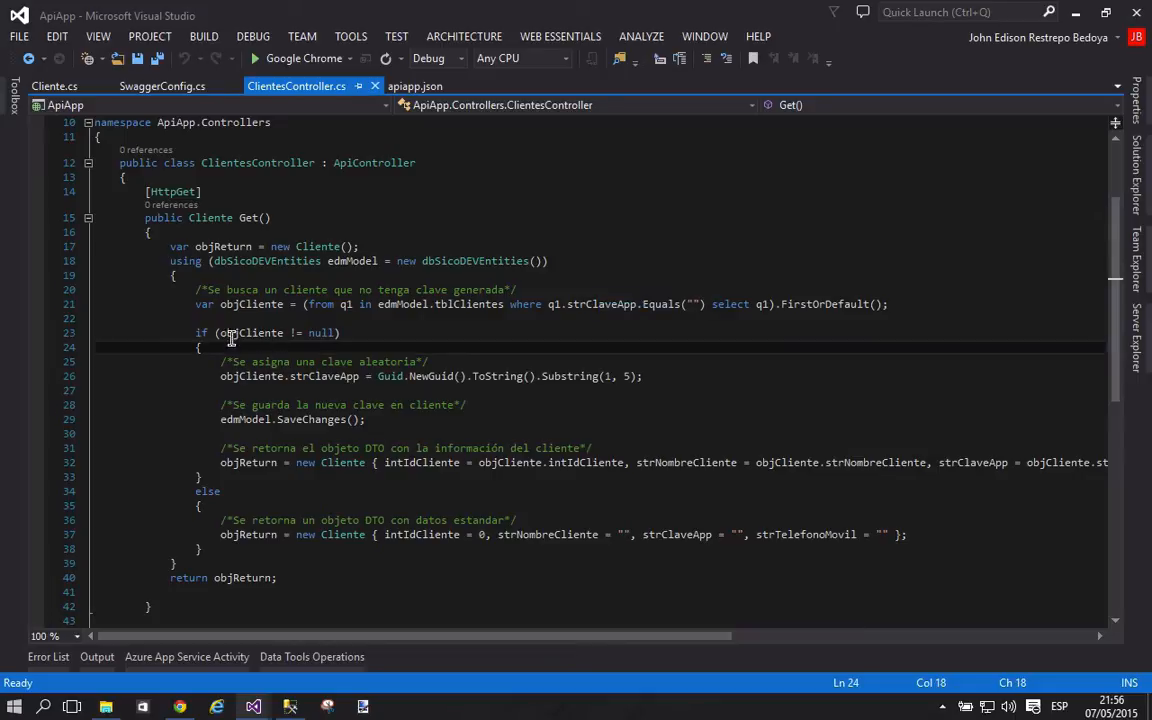
# Examine the code that assigns the random strClaveApp, saves the changes and returns the Cliente object with intIdCliente
pyautogui.press('Down')
pyautogui.moveTo(213, 360); pyautogui.dragTo(648, 456)
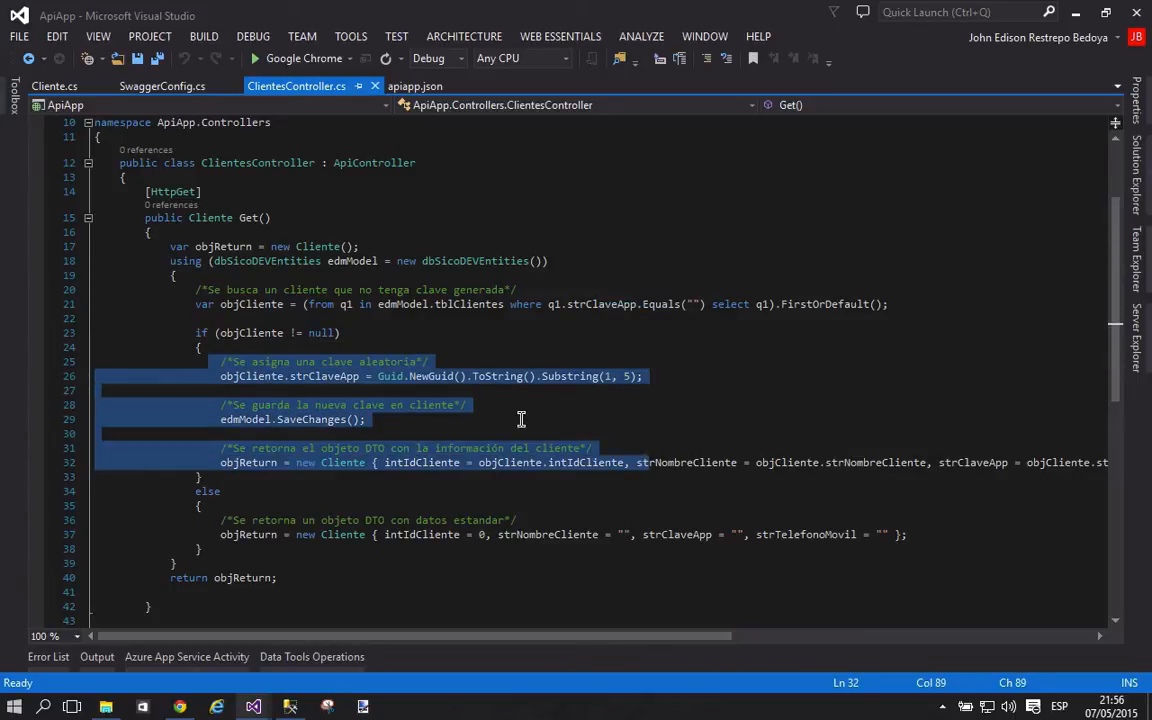
pyautogui.moveTo(306, 390); pyautogui.dragTo(385, 421)
pyautogui.click(257, 420)
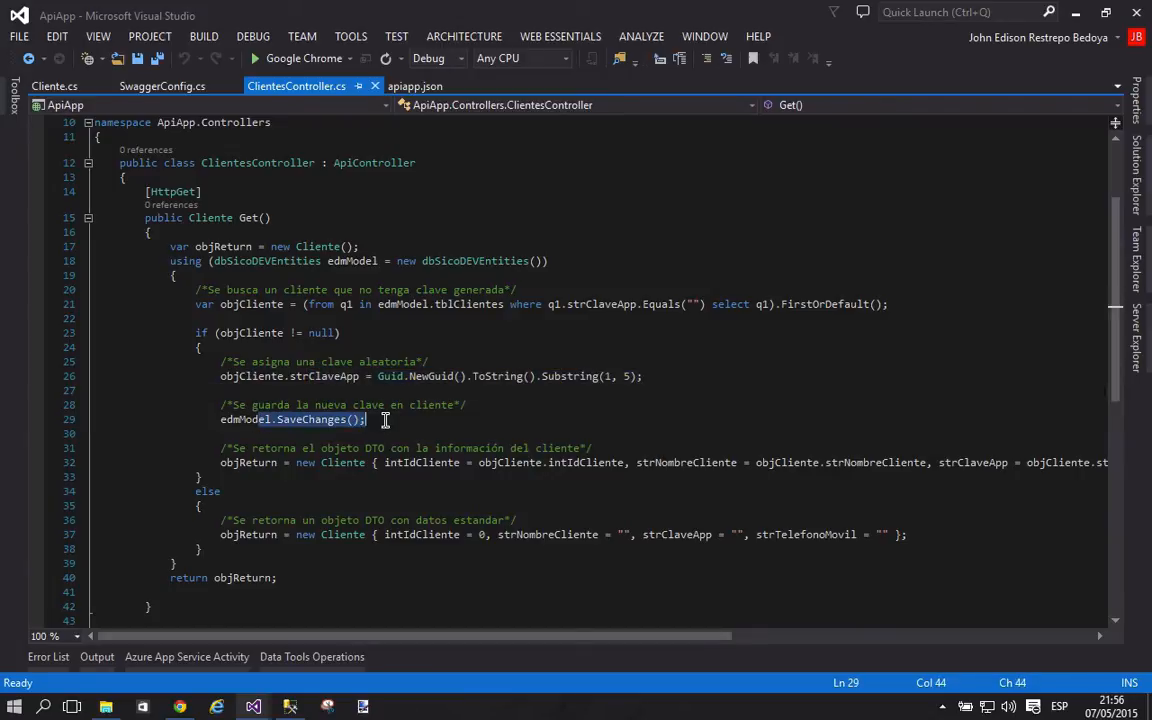
pyautogui.click(301, 463)
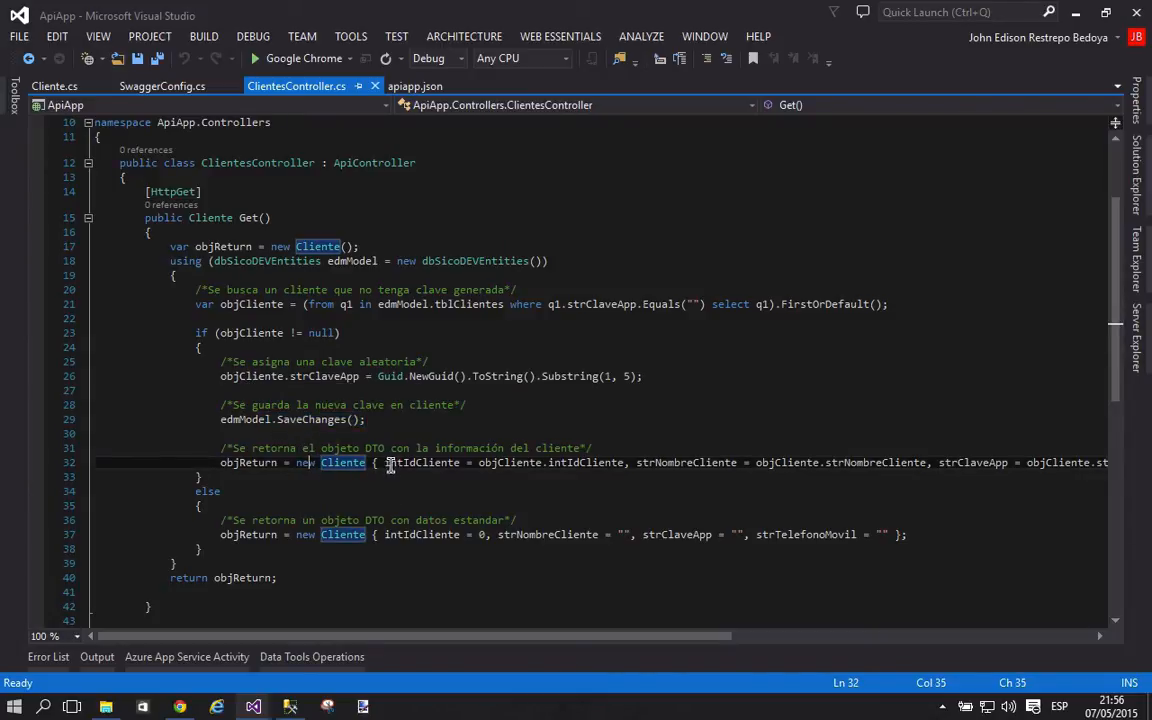
pyautogui.doubleClick(430, 463)
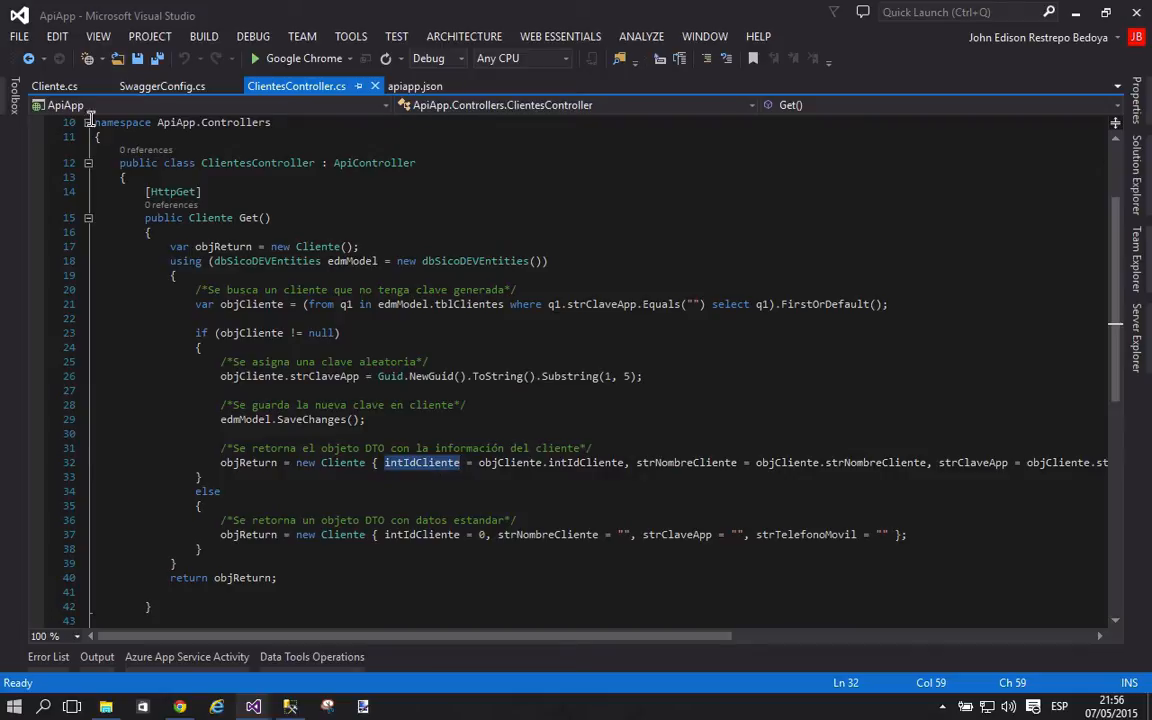
# Compare the Cliente model's properties in Cliente.cs with the fields assigned to the returned object in ClientesController.cs
pyautogui.click(54, 86)
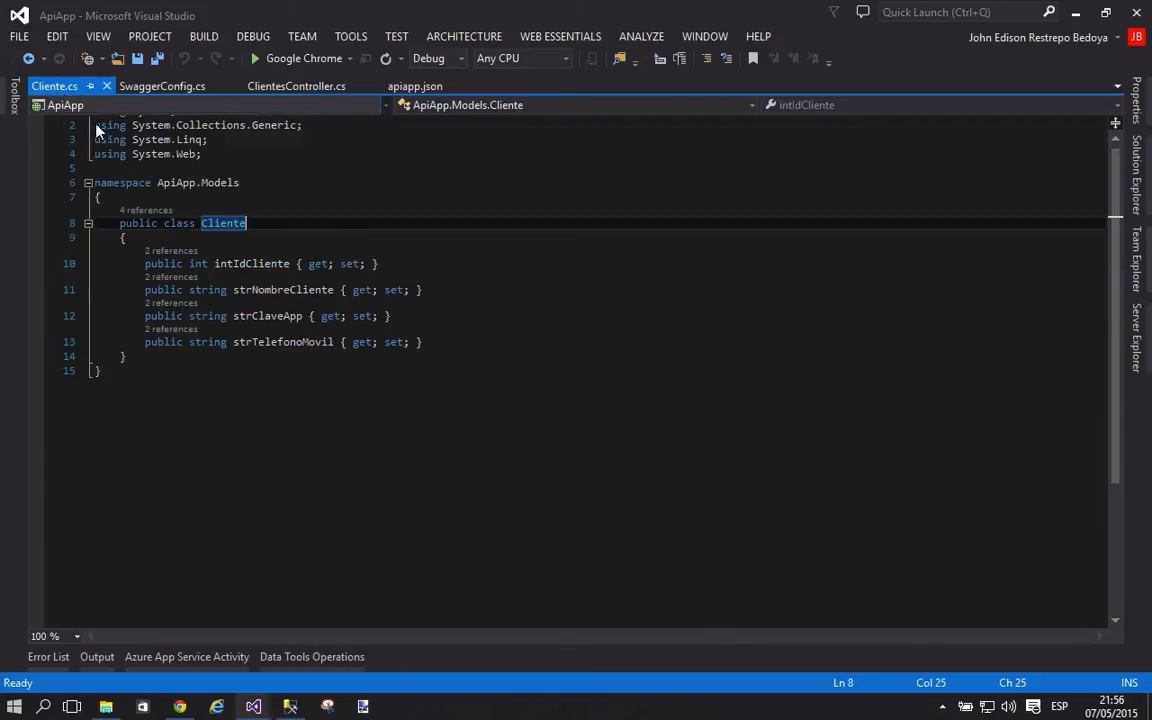
pyautogui.click(275, 86)
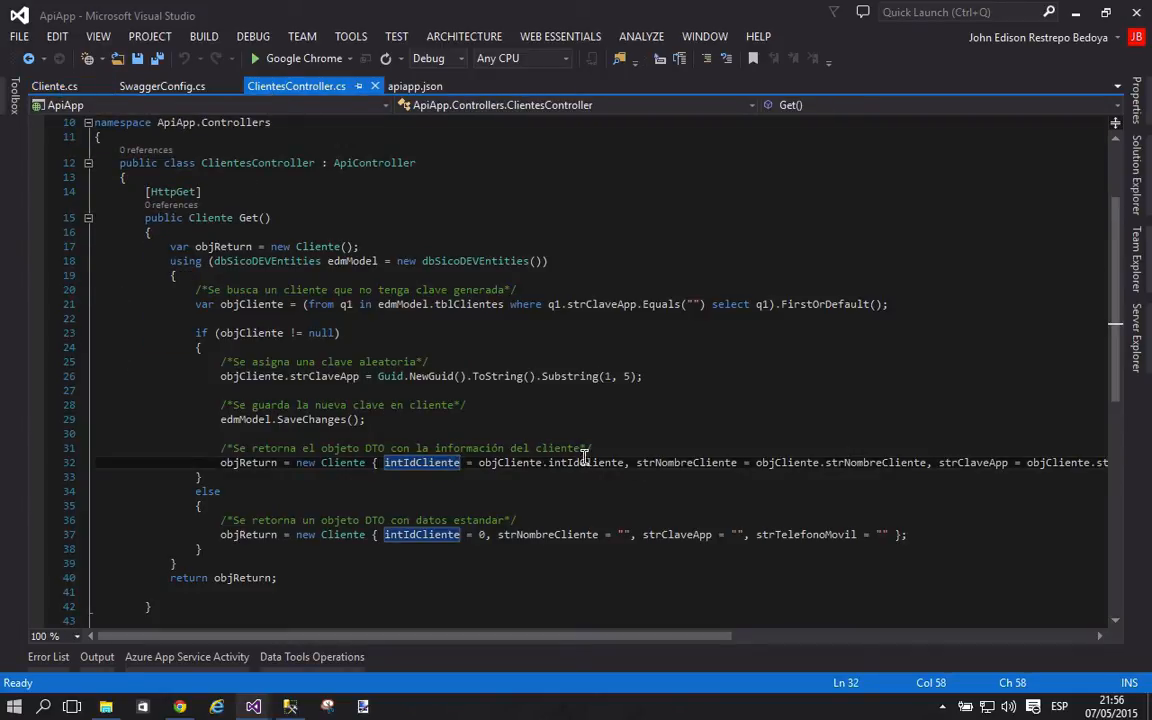
pyautogui.hscroll(5, 583, 455)
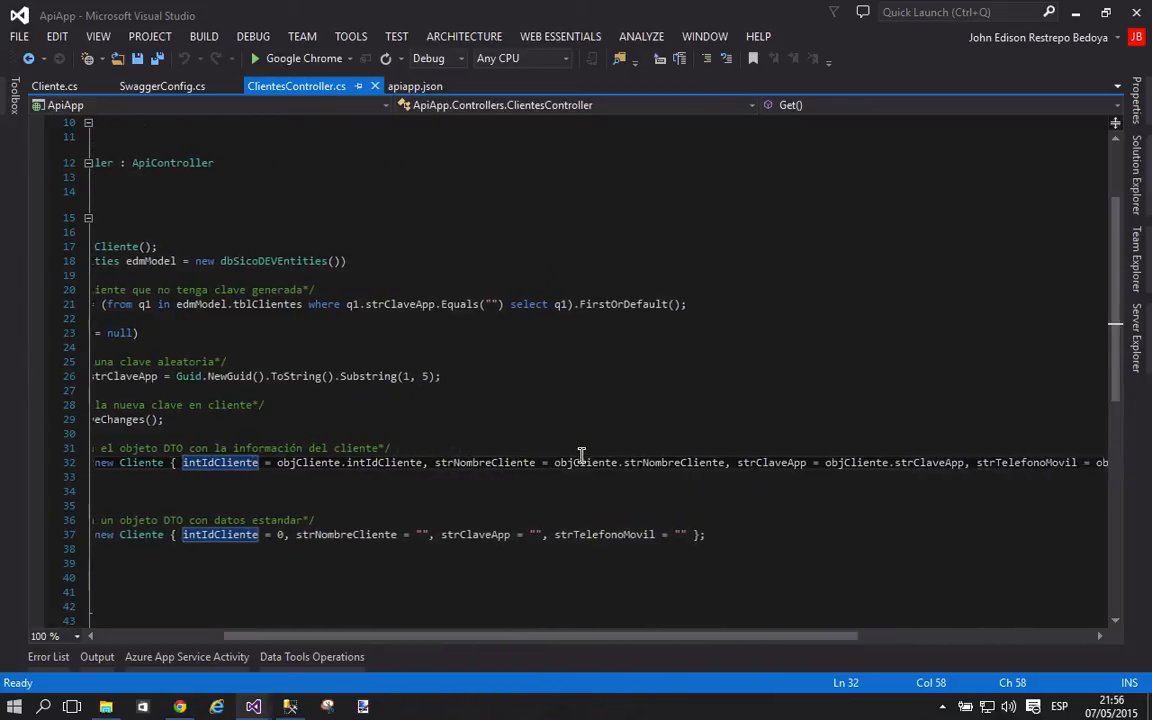
pyautogui.hscroll(-5, 583, 455)
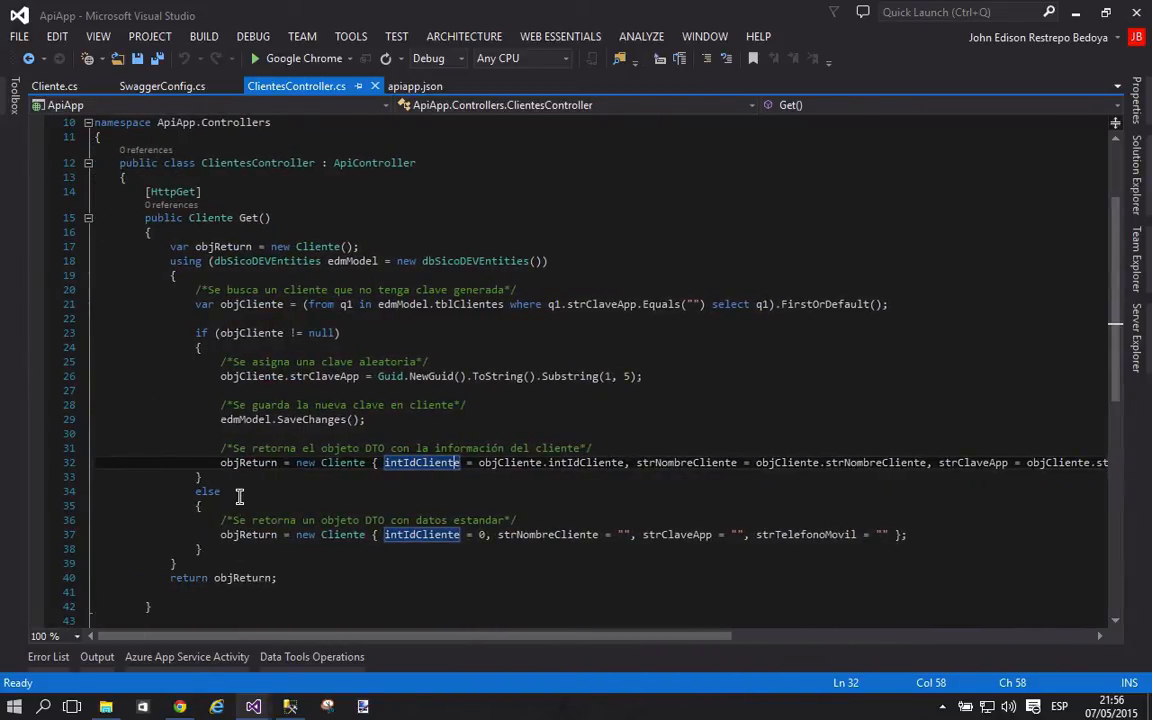
# Examine the else branch that returns a Cliente object with default values, and the closing lines of the Get method
pyautogui.moveTo(216, 534); pyautogui.dragTo(908, 535)
pyautogui.scroll(-8, 325, 578)
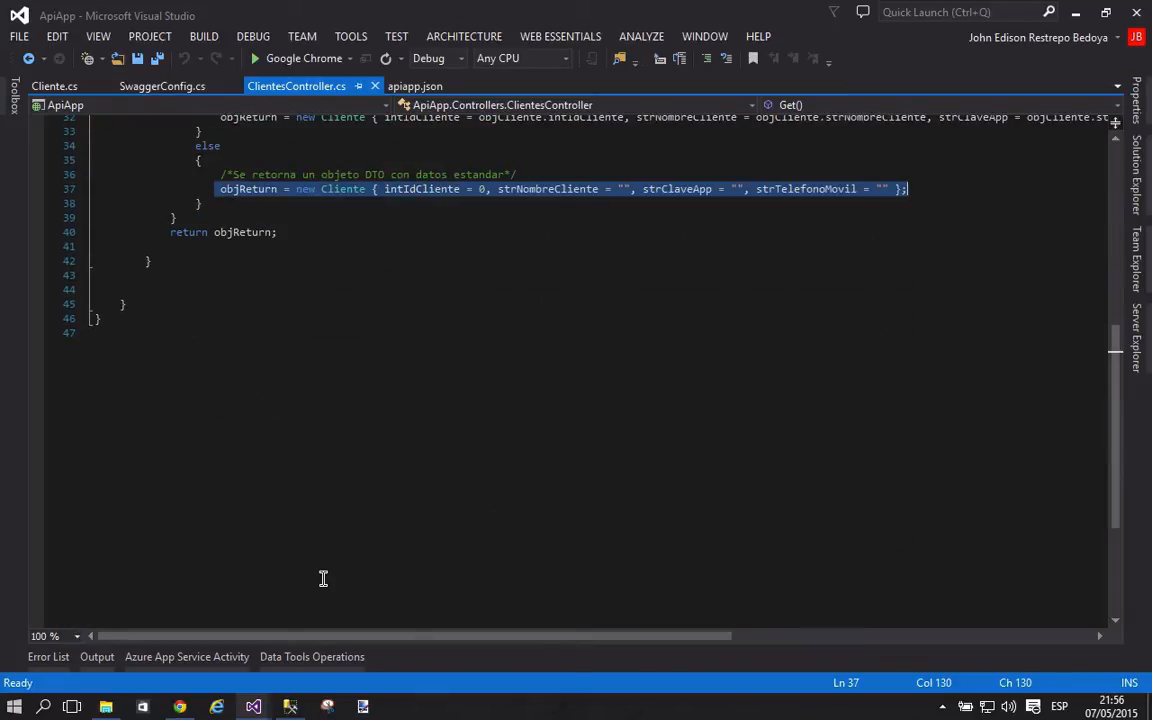
pyautogui.scroll(7, 323, 578)
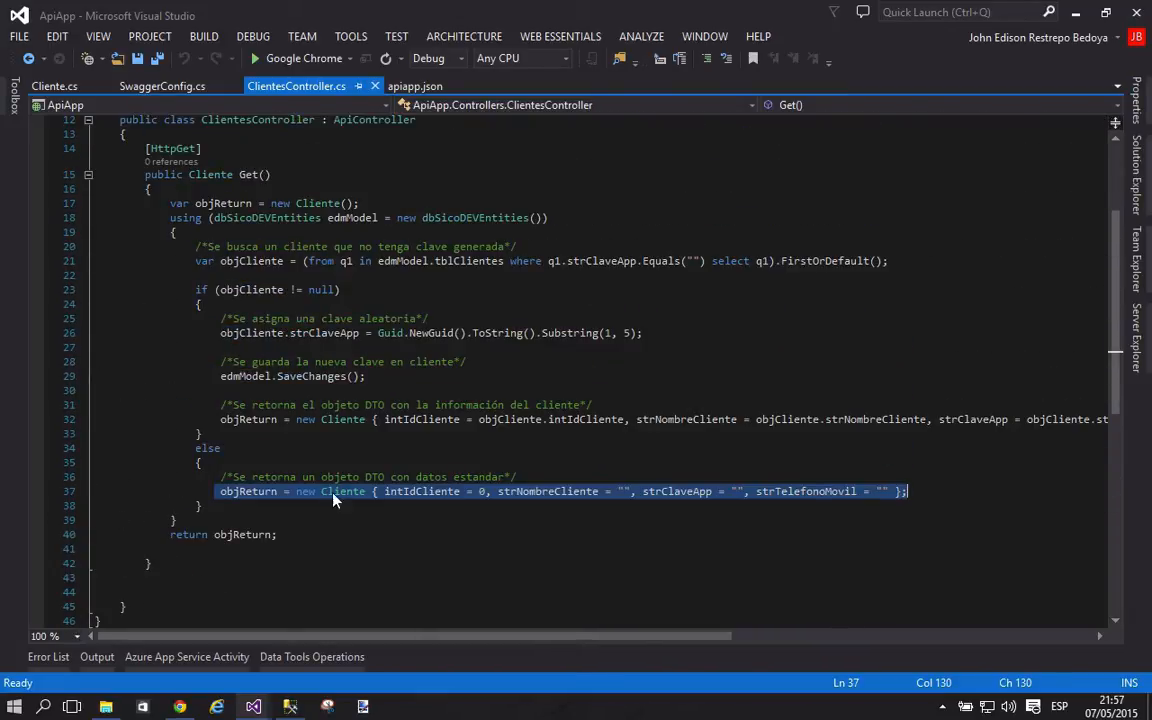
pyautogui.click(327, 464)
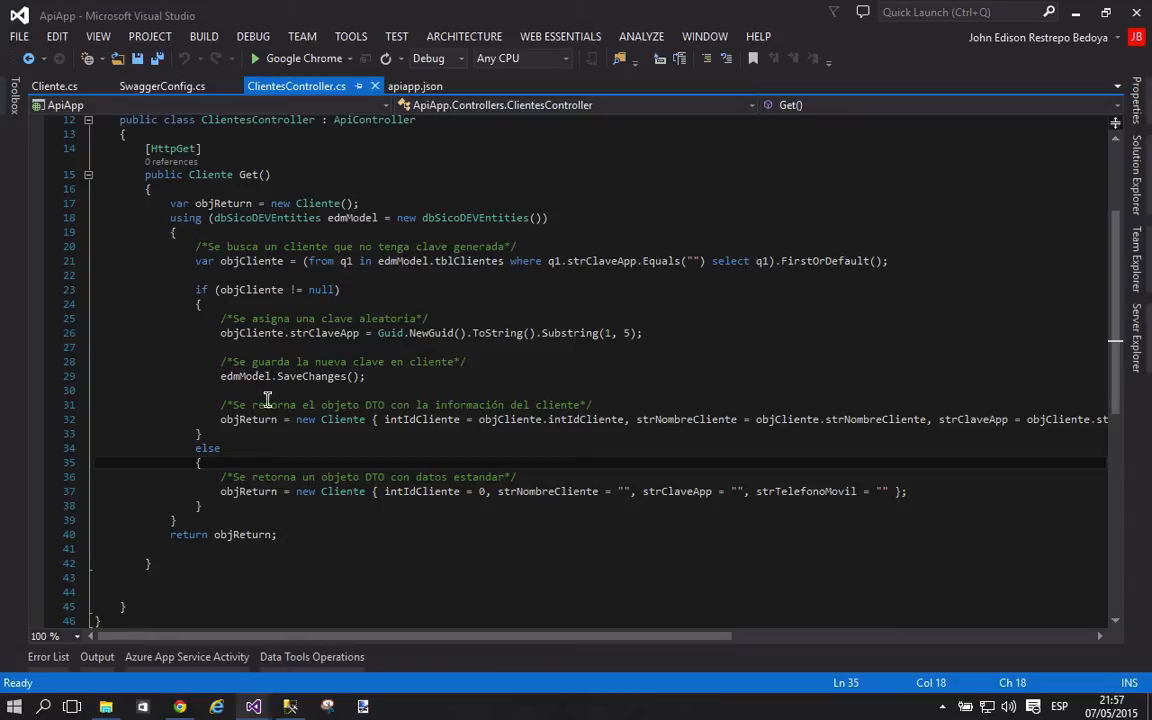
pyautogui.scroll(1, 232, 334)
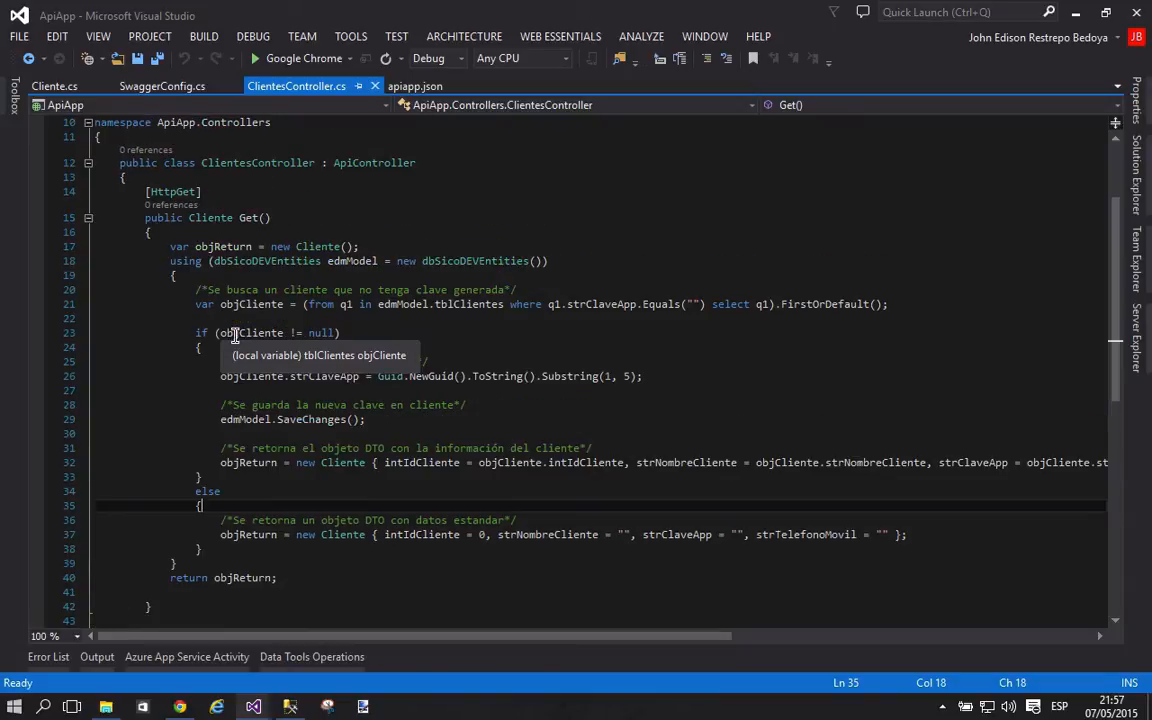
# Review the Get method name, the Guid-based strClaveApp assignment and the Cliente object created for the return value
pyautogui.doubleClick(245, 218)
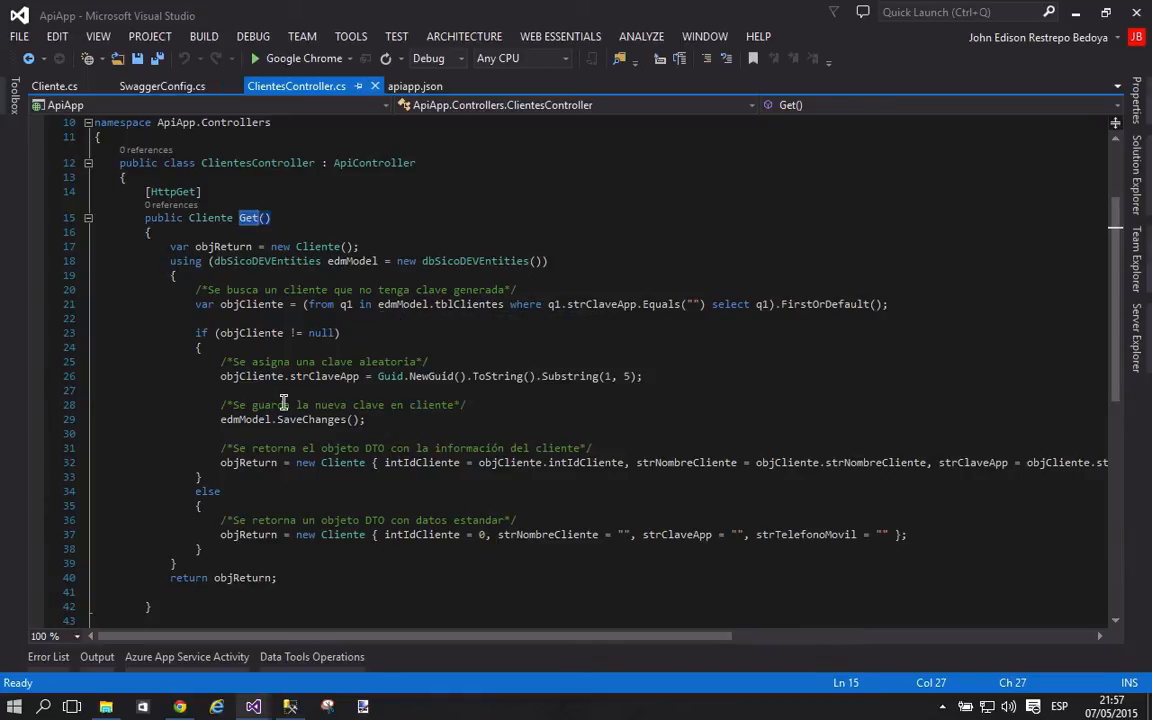
pyautogui.doubleClick(318, 377)
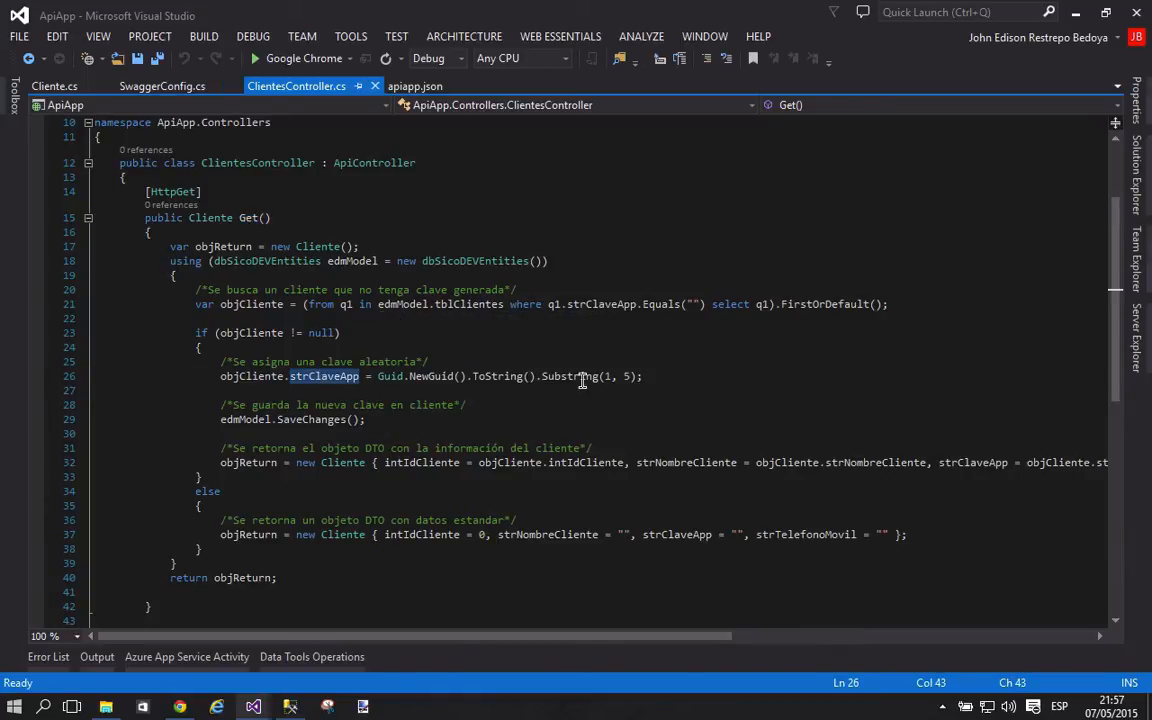
pyautogui.moveTo(676, 378); pyautogui.dragTo(380, 380)
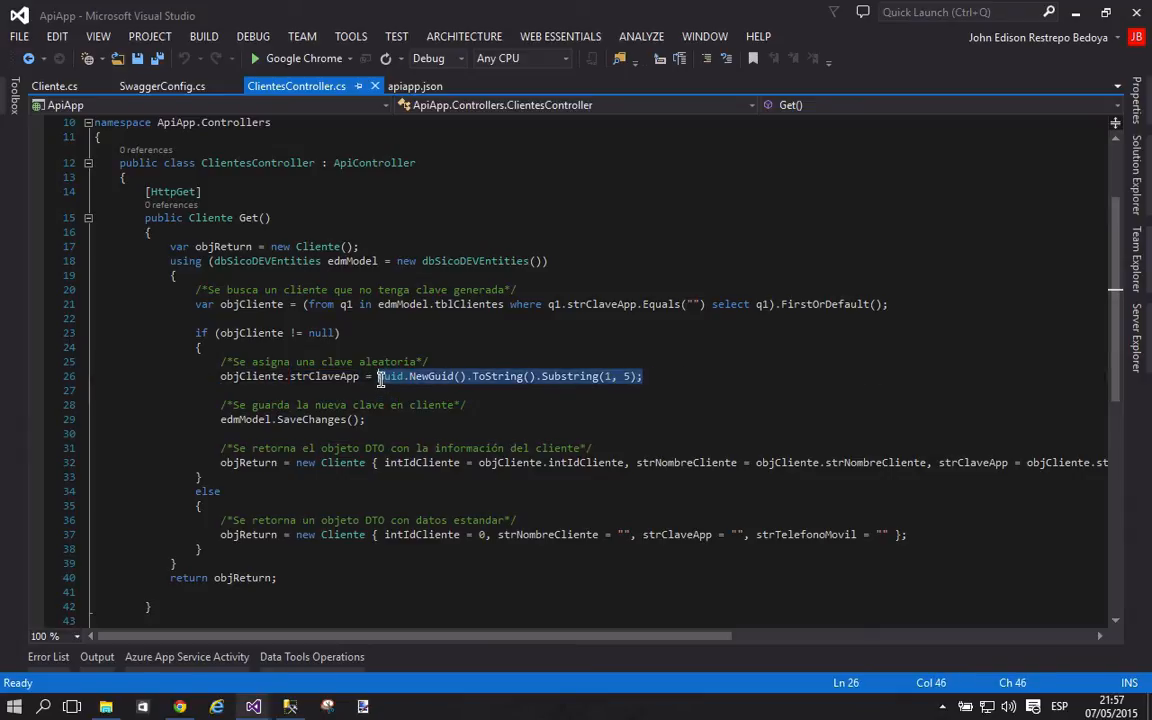
pyautogui.doubleClick(343, 463)
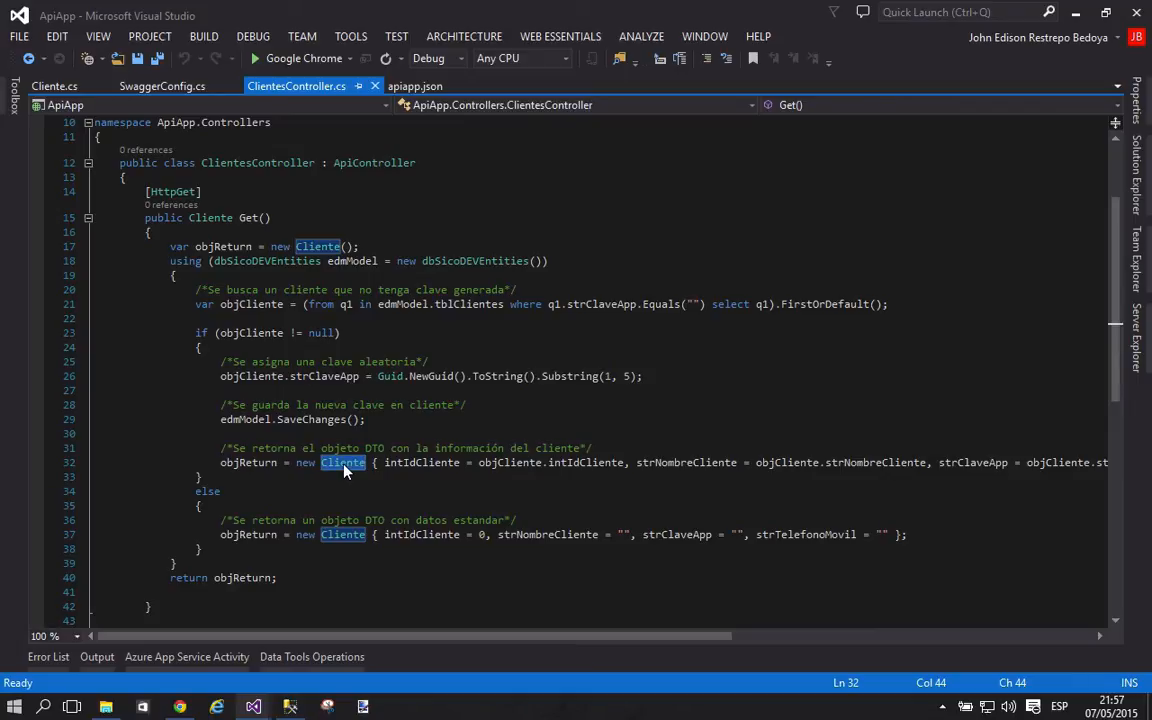
# Open WebApiConfig.cs from App_Start and examine the DefaultApi route registration
pyautogui.click(1136, 180)
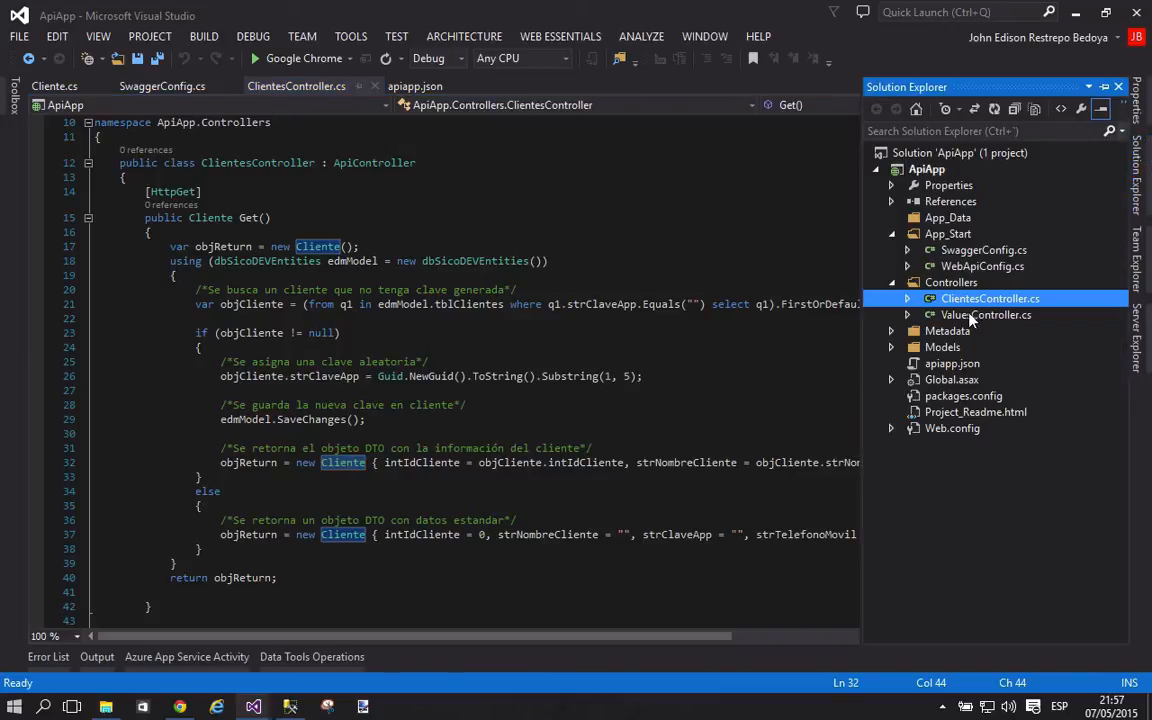
pyautogui.doubleClick(960, 266)
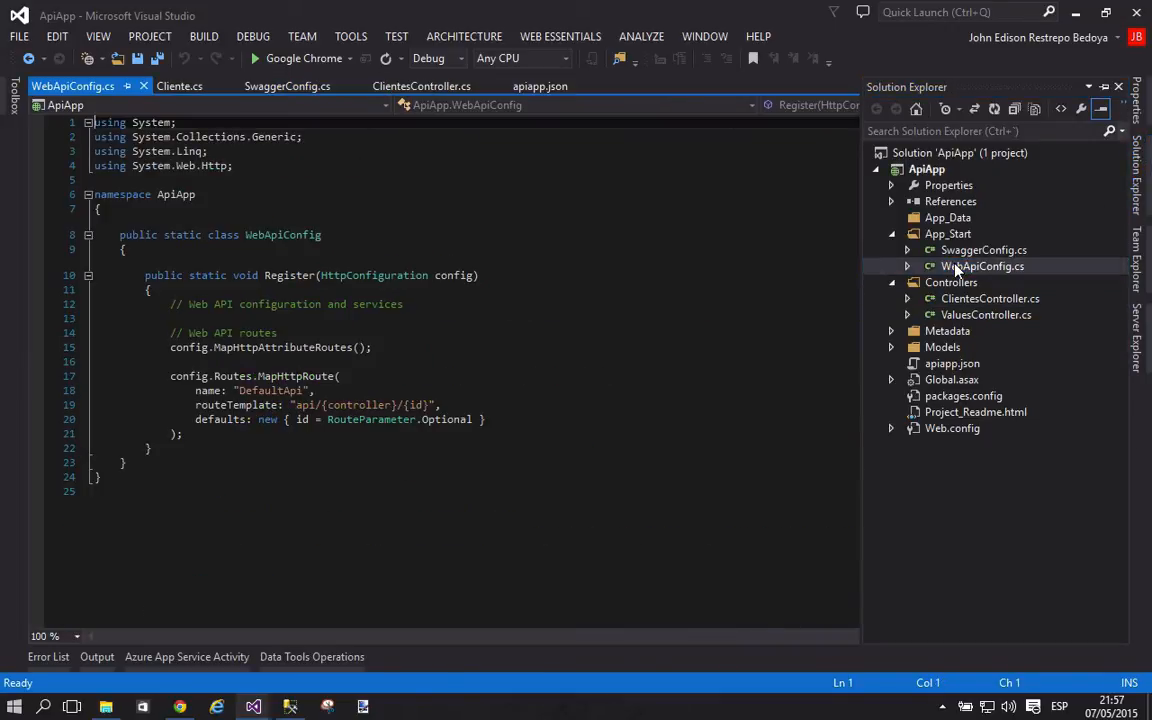
pyautogui.click(365, 390)
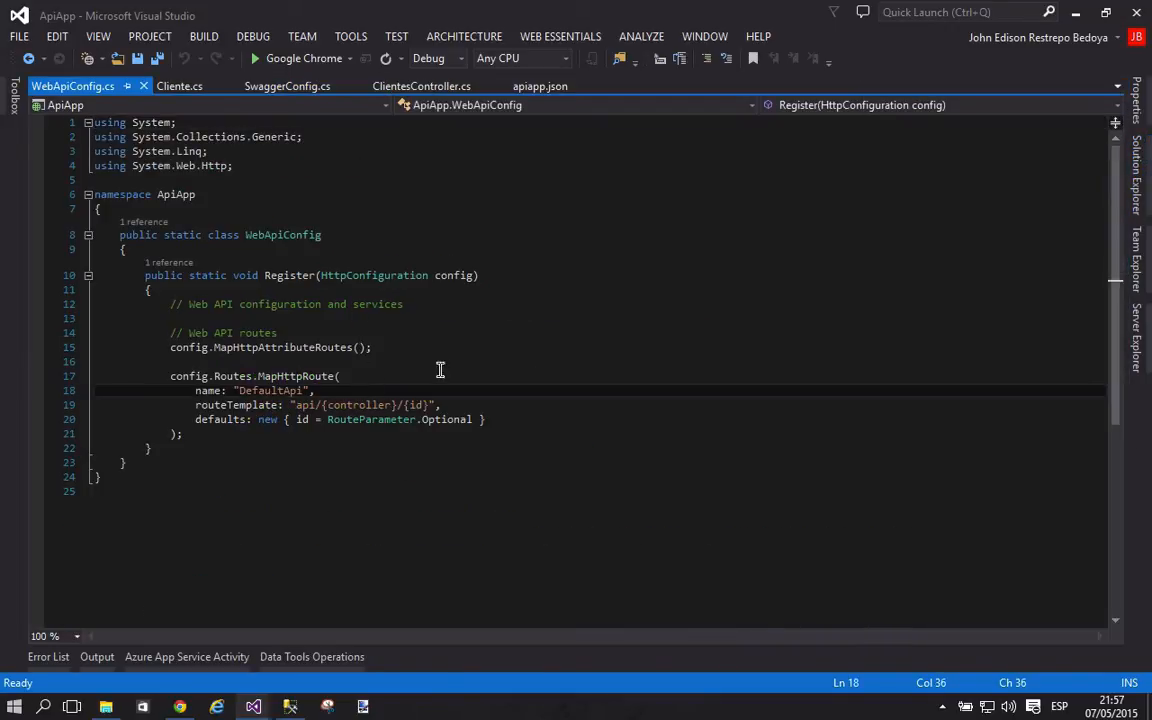
# Open SwaggerConfig.cs, review its EnableSwaggerUi and EnableSwagger configuration up to the start of the file, and close it
pyautogui.click(1138, 185)
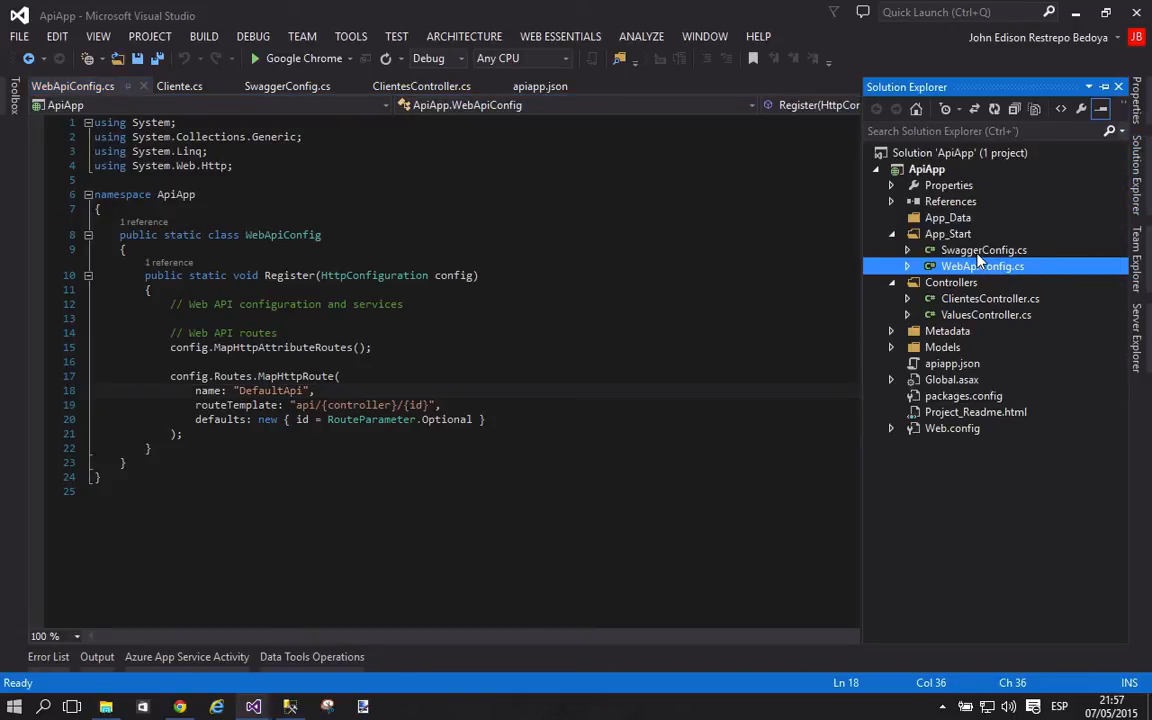
pyautogui.doubleClick(960, 250)
pyautogui.click(420, 414)
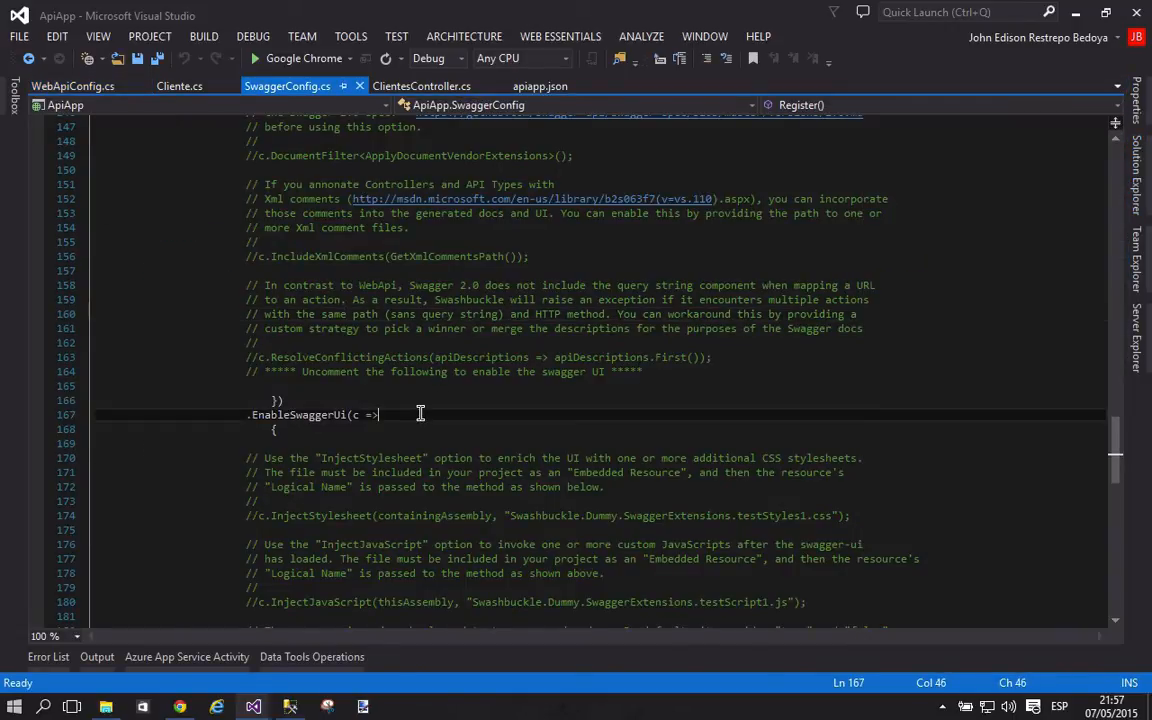
pyautogui.scroll(20, 424, 410)
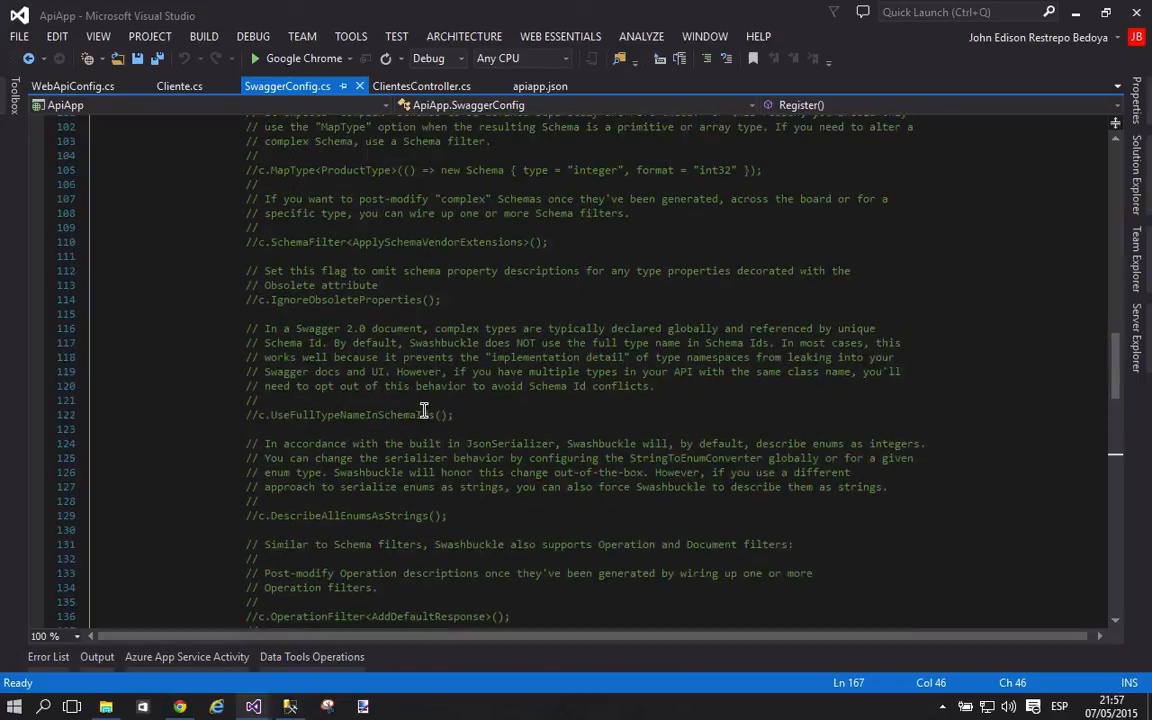
pyautogui.scroll(20, 424, 410)
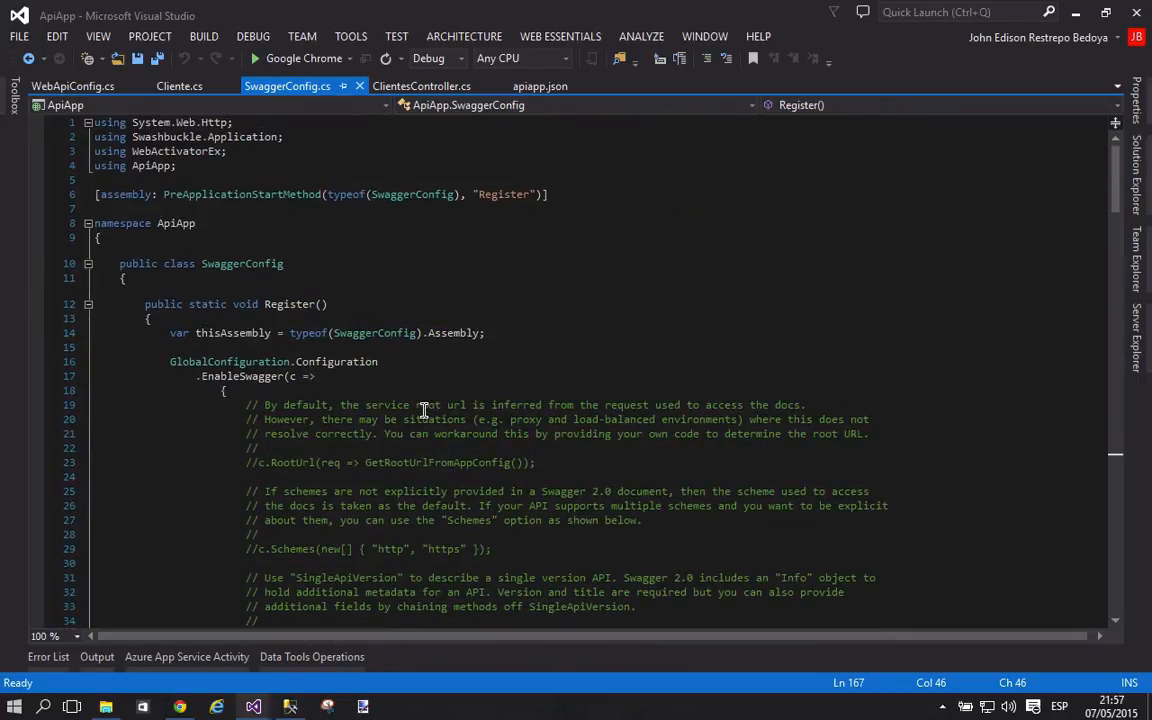
pyautogui.click(359, 86)
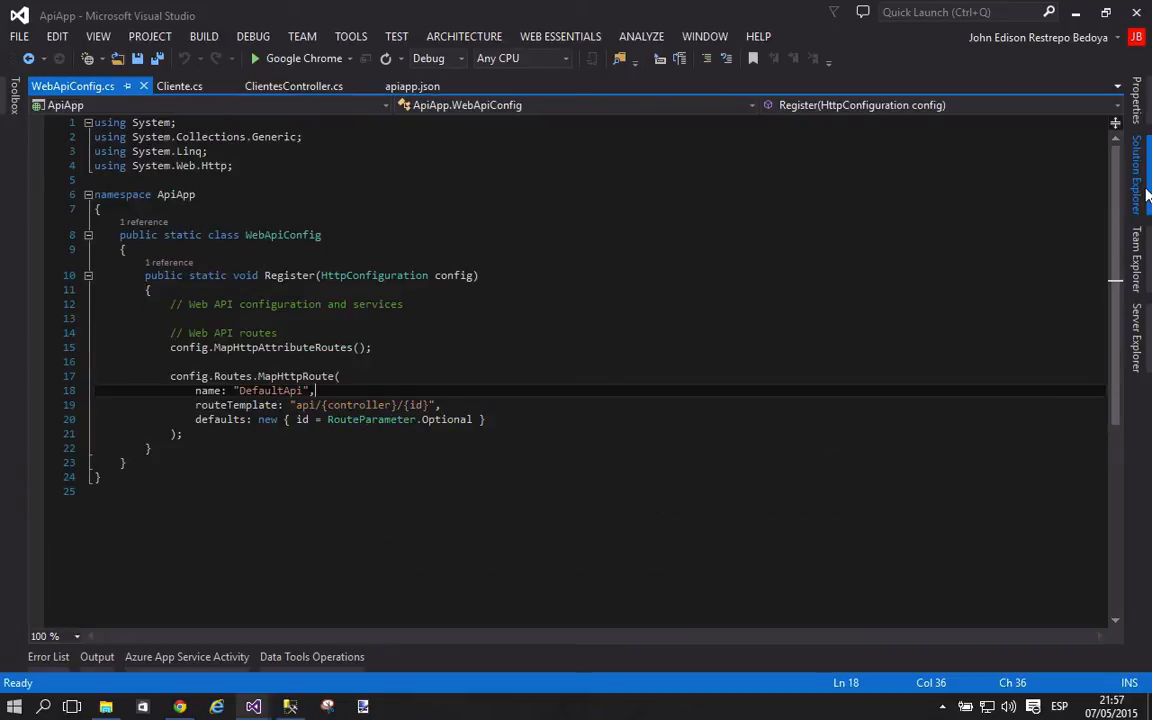
# Open the Publish Web dialog for the ApiApp project, inspect the AzureBootCampApiApp publish target, and close it without publishing
pyautogui.click(1137, 190)
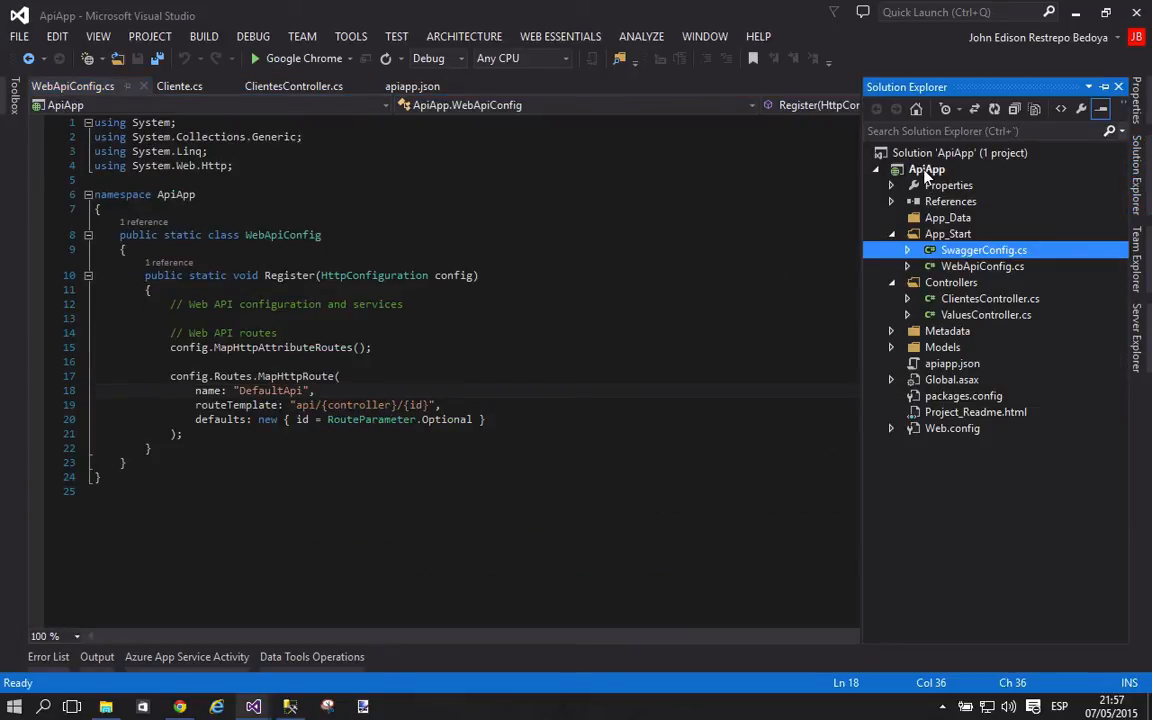
pyautogui.rightClick(926, 172)
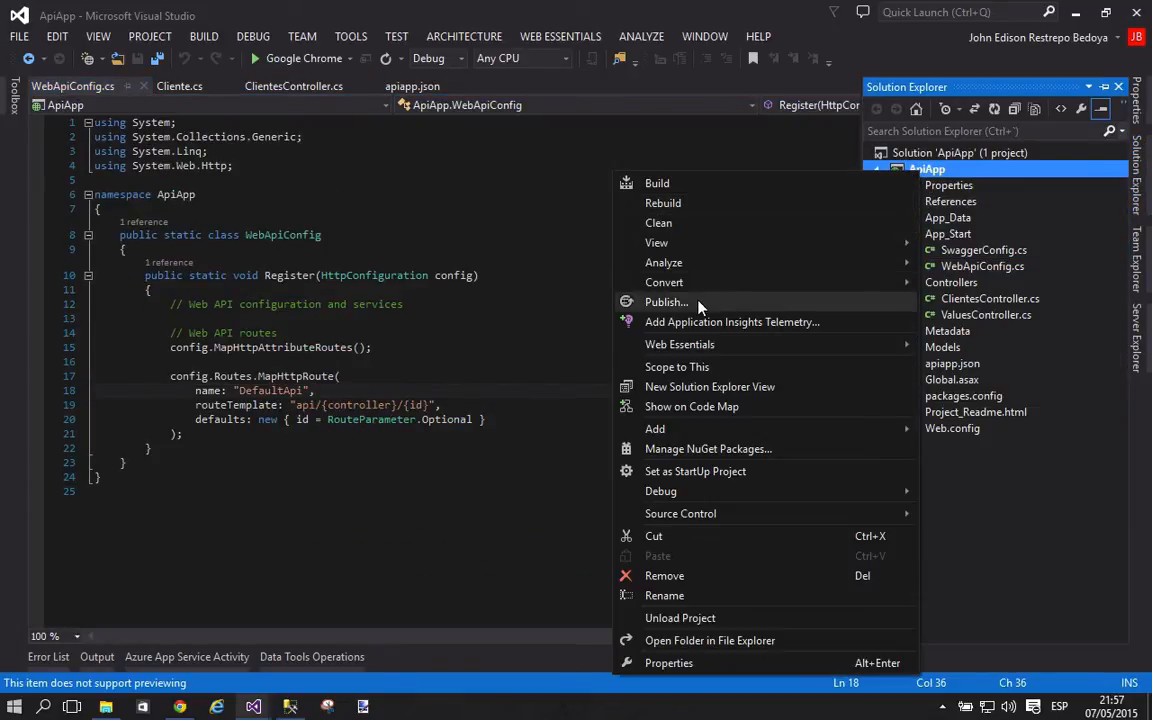
pyautogui.click(699, 303)
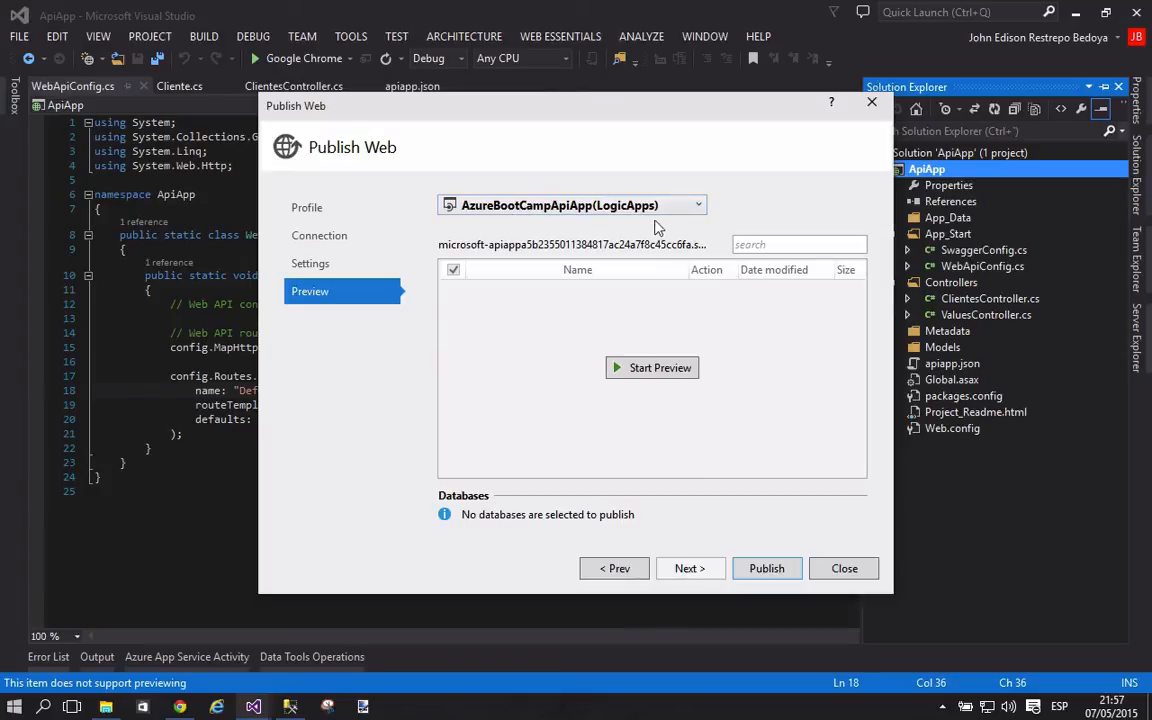
pyautogui.click(640, 208)
pyautogui.click(640, 197)
pyautogui.click(838, 567)
# Switch to the Azure portal in Chrome and set the azurebootcampapiapp card's action to Clientes_Get, accepting it without inputs
pyautogui.hotkey('ctrl', 'Left')
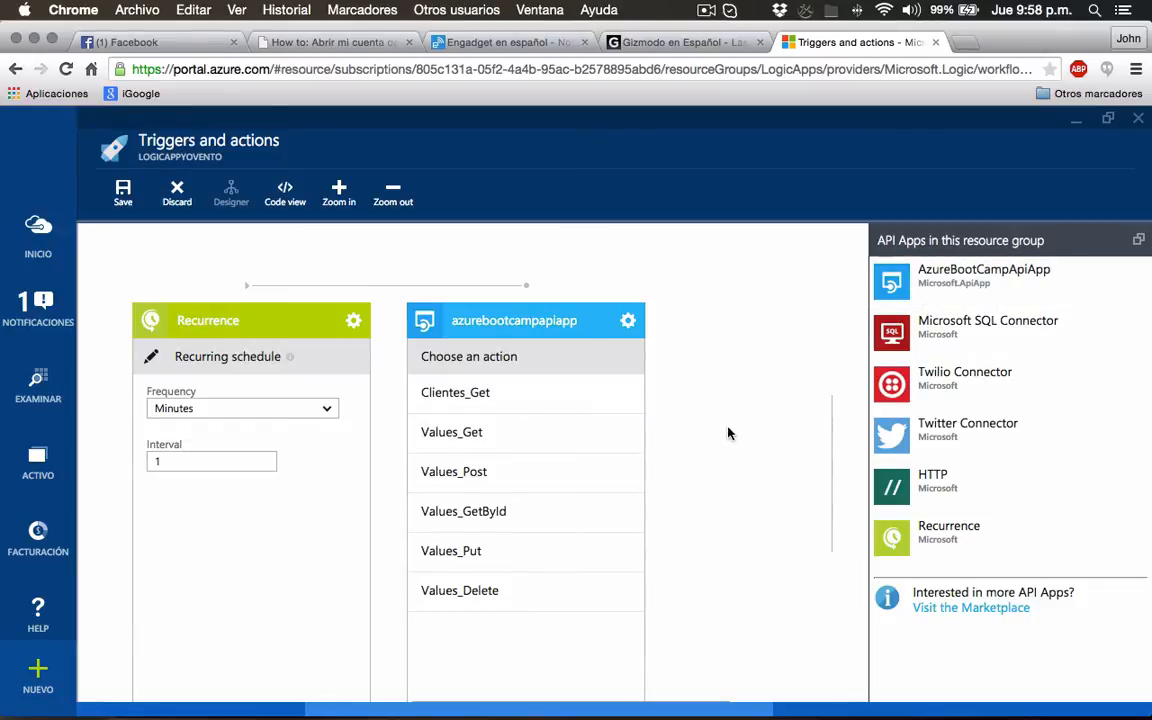
pyautogui.scroll(-1, 717, 404)
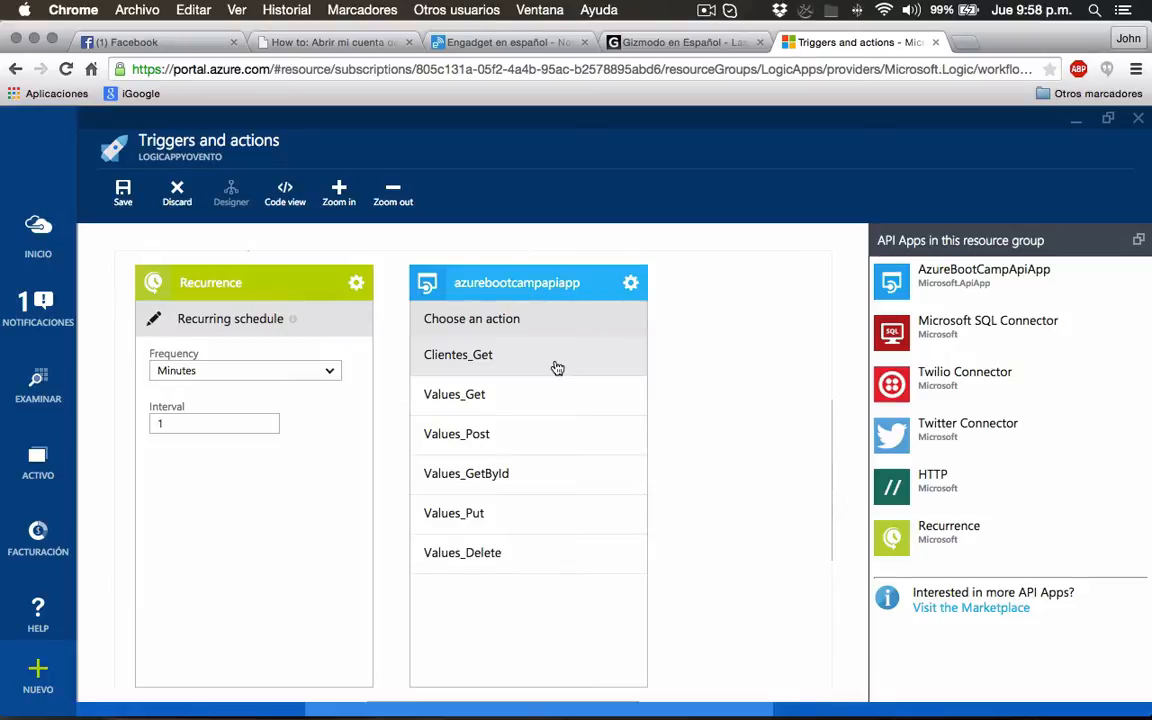
pyautogui.click(475, 366)
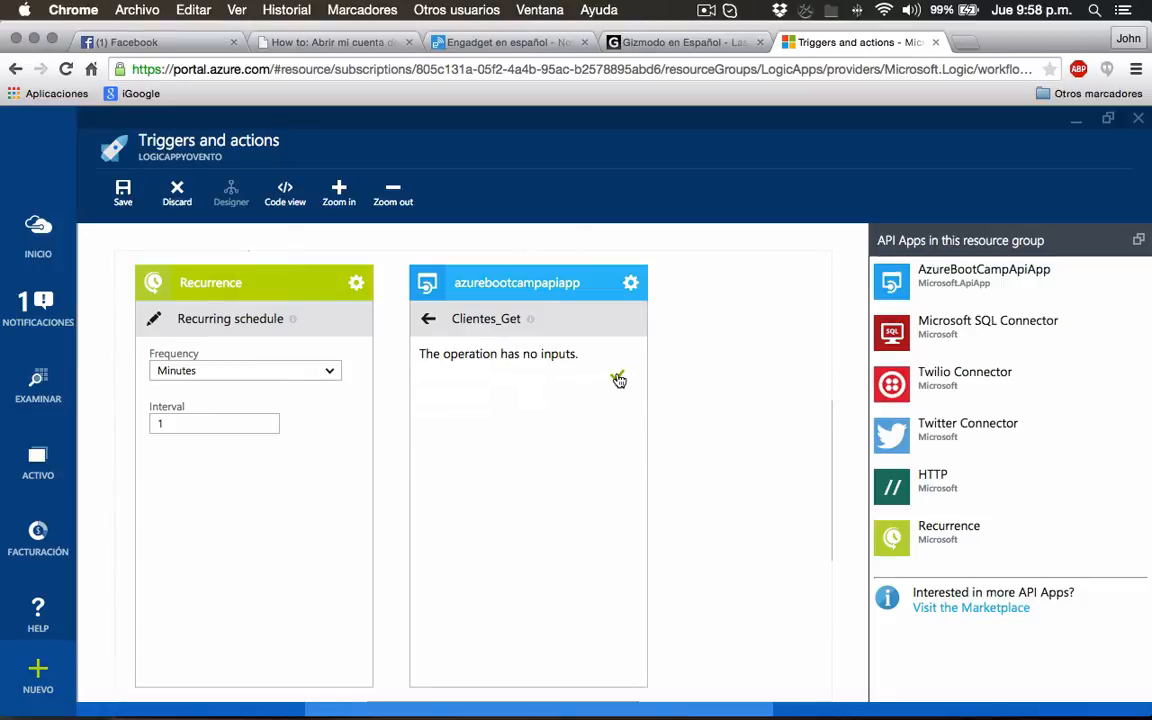
pyautogui.scroll(-1, 618, 379)
pyautogui.scroll(1, 618, 375)
pyautogui.scroll(-1, 618, 372)
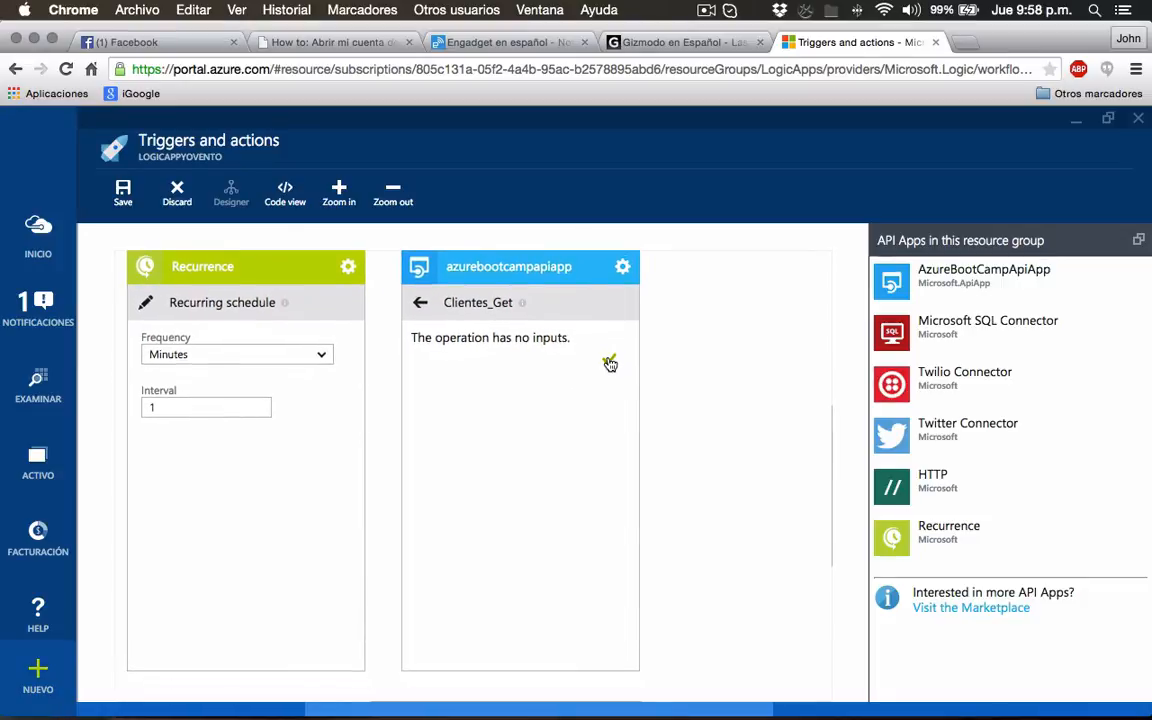
pyautogui.click(609, 361)
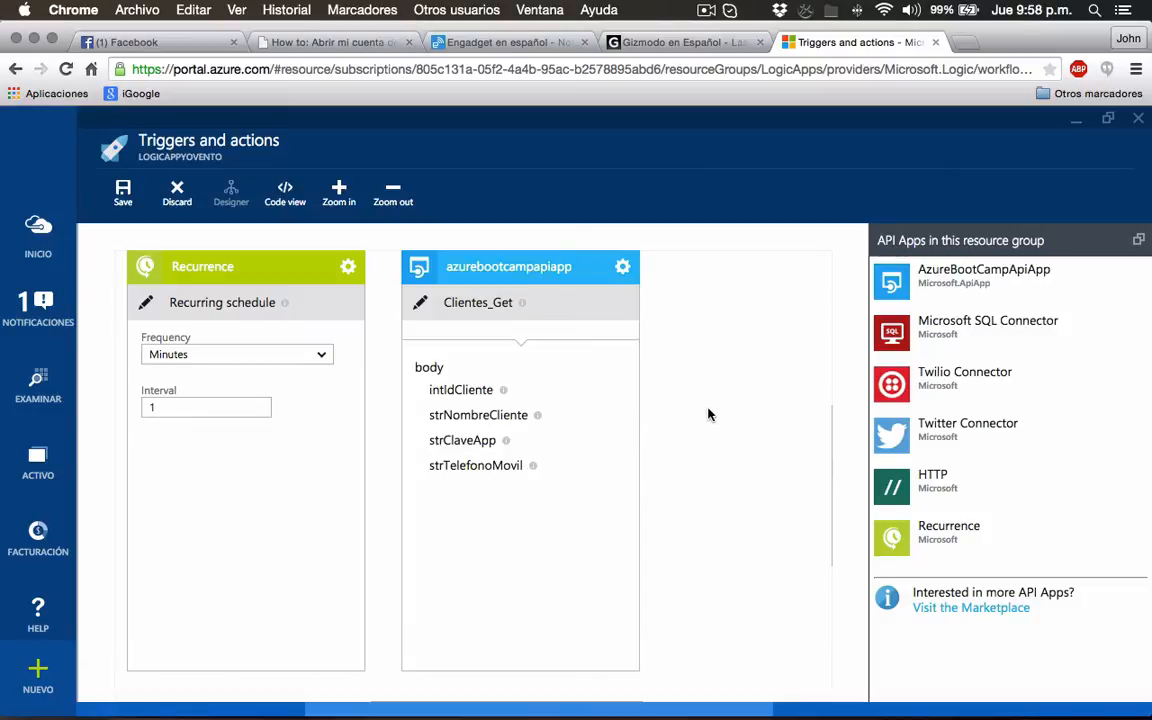
# Add a Twilio Connector after the azurebootcampapiapp card, expand its full action list and choose the Send Message action
pyautogui.hscroll(3, 706, 412)
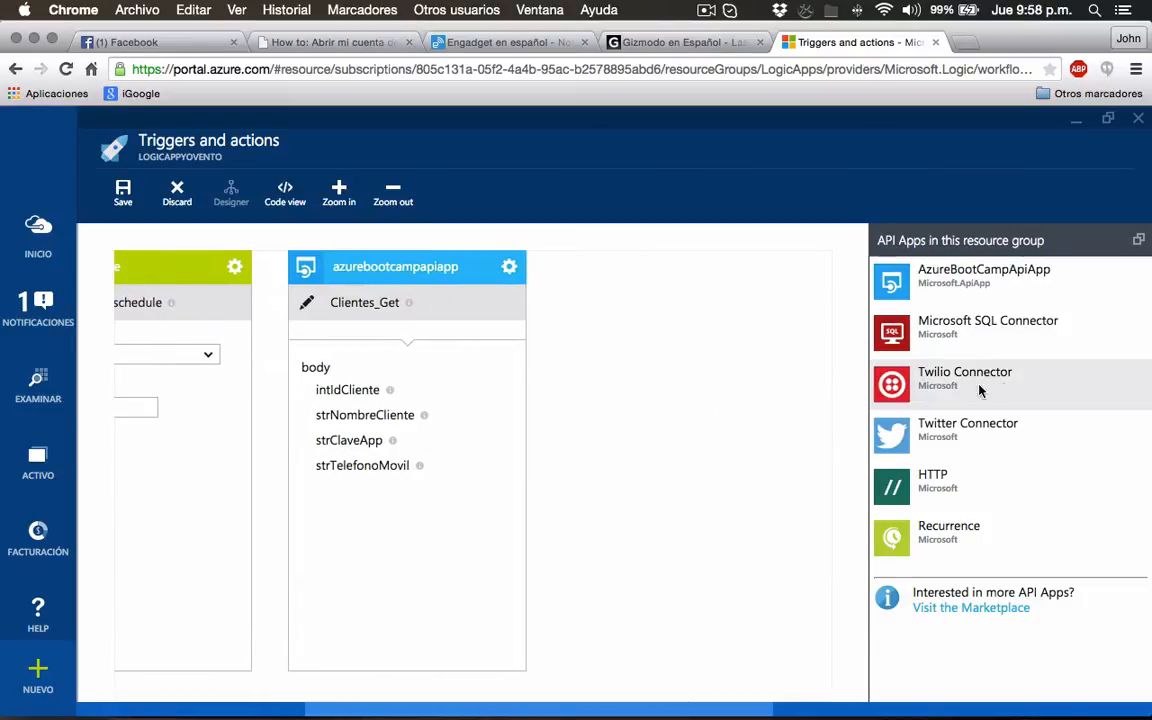
pyautogui.click(1013, 390)
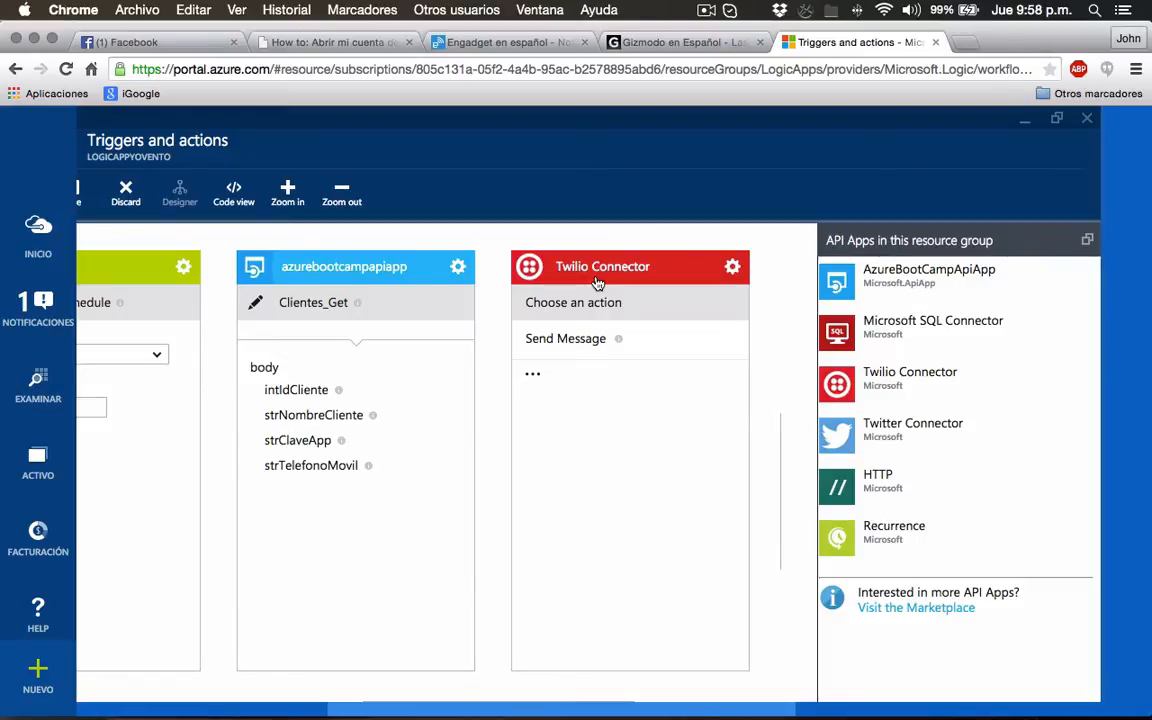
pyautogui.click(532, 372)
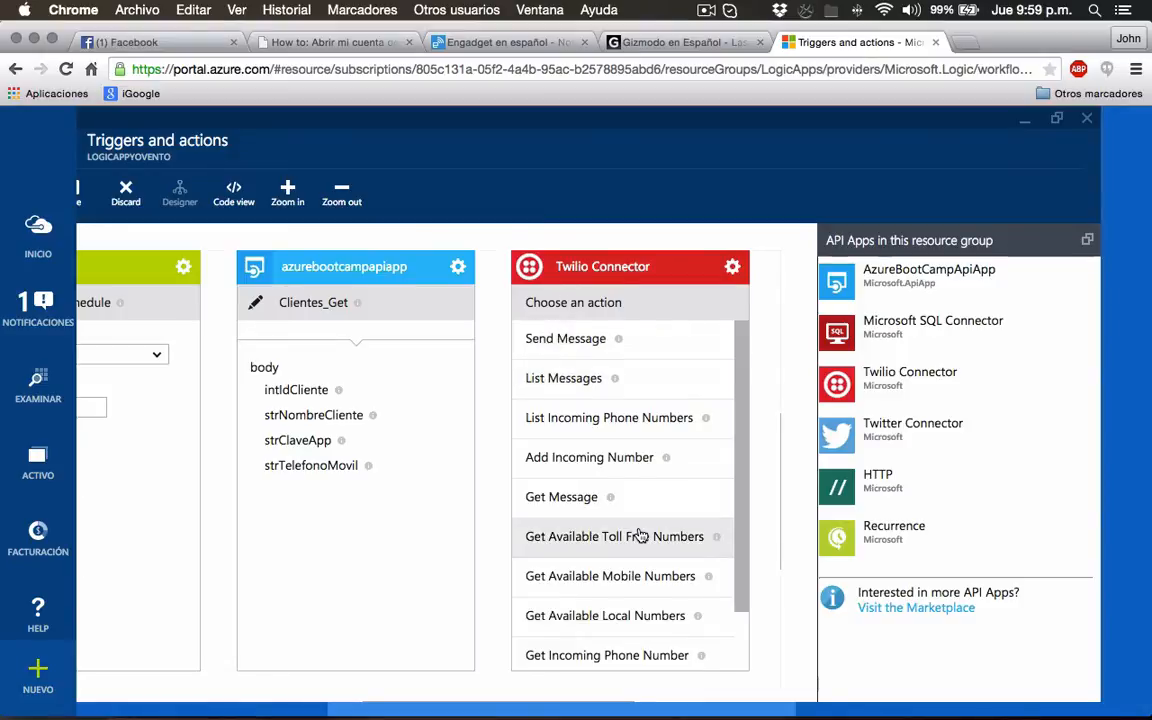
pyautogui.scroll(-3, 640, 535)
pyautogui.scroll(4, 638, 532)
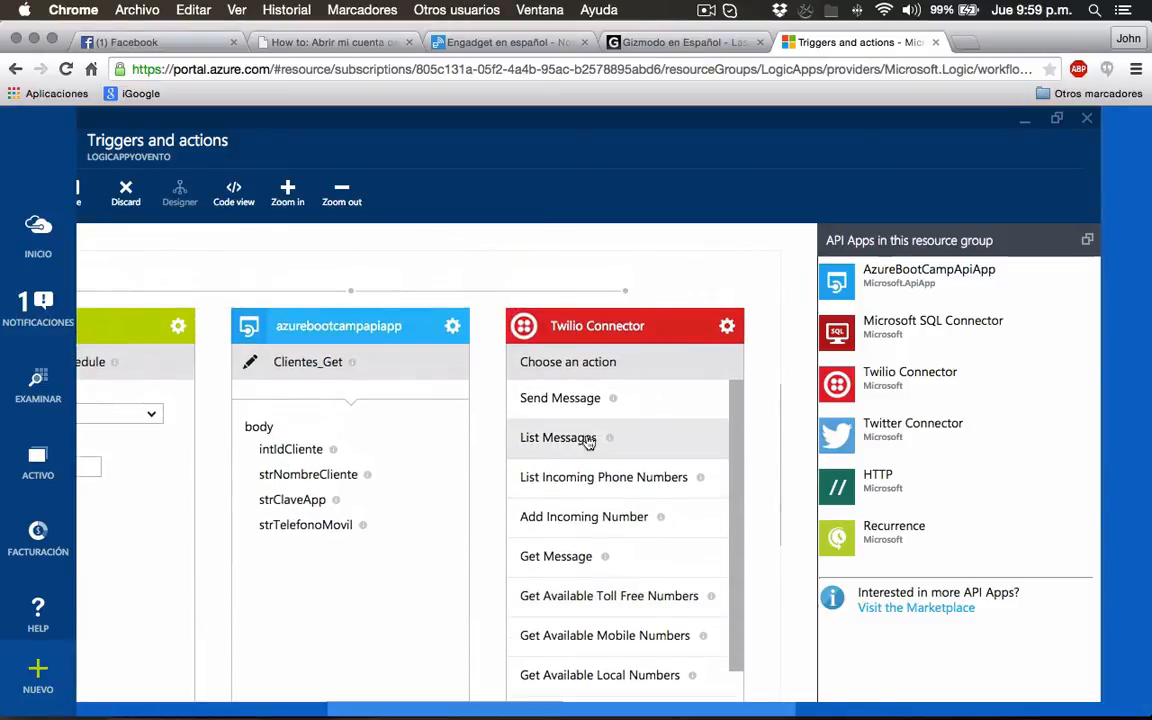
pyautogui.click(566, 404)
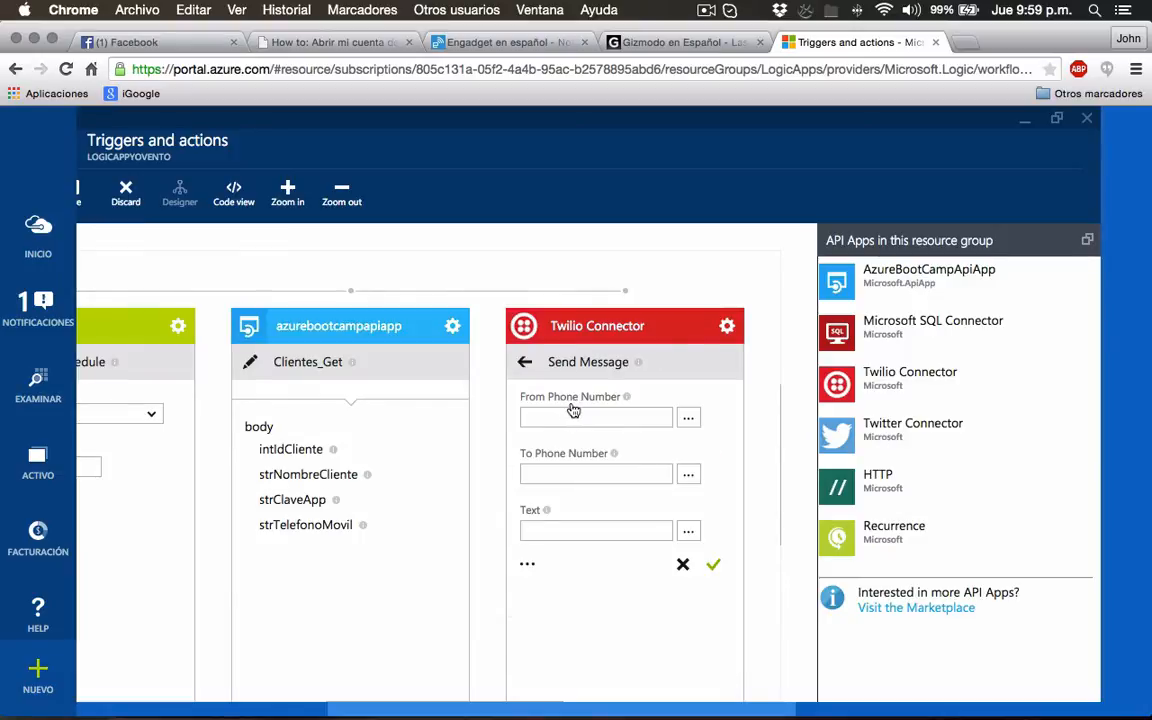
pyautogui.click(595, 413)
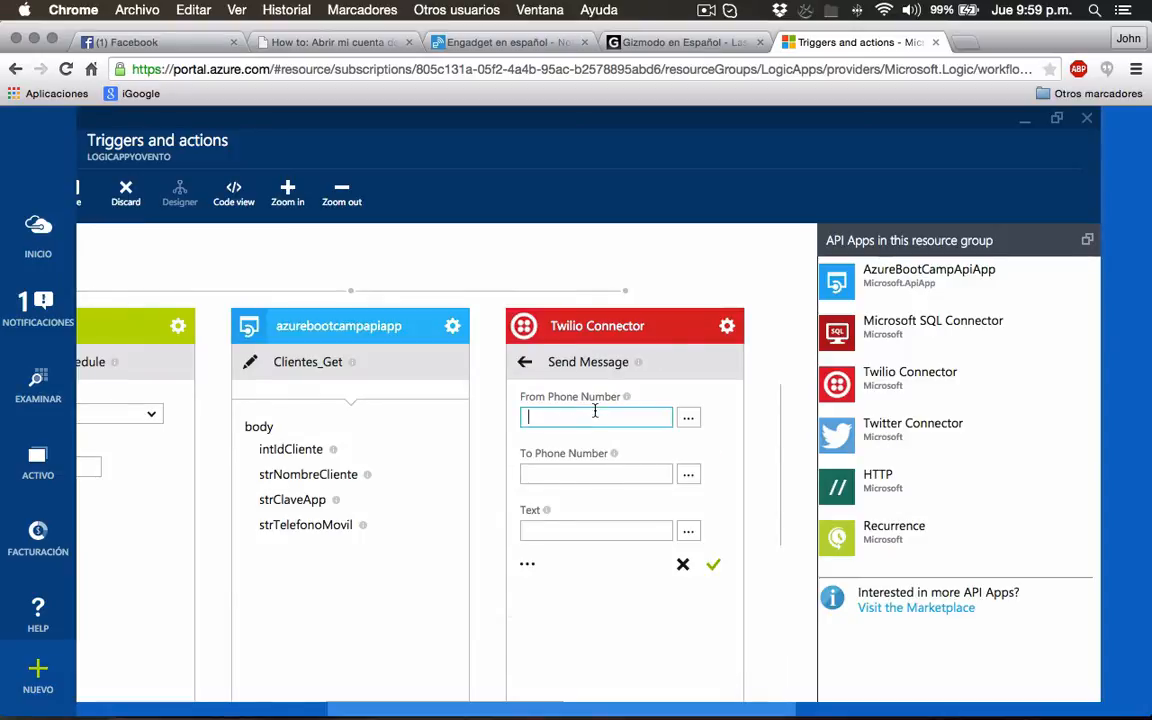
pyautogui.click(972, 44)
pyautogui.write('twi')
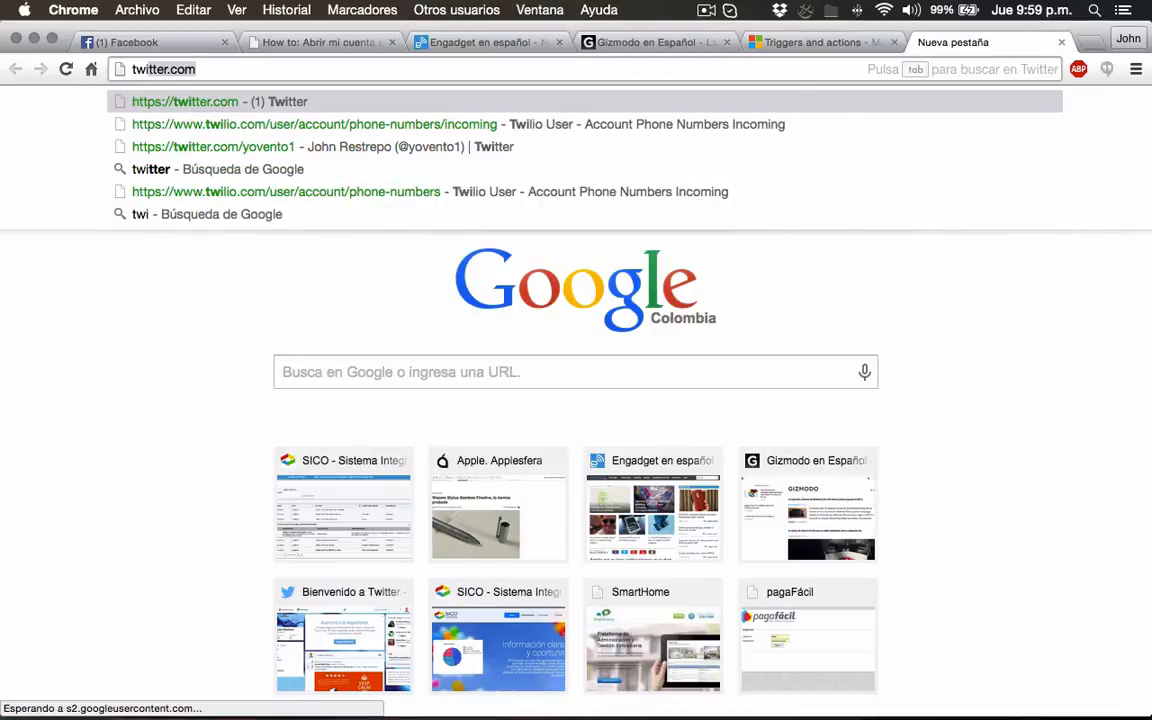
pyautogui.write('lio')
pyautogui.press('Return')
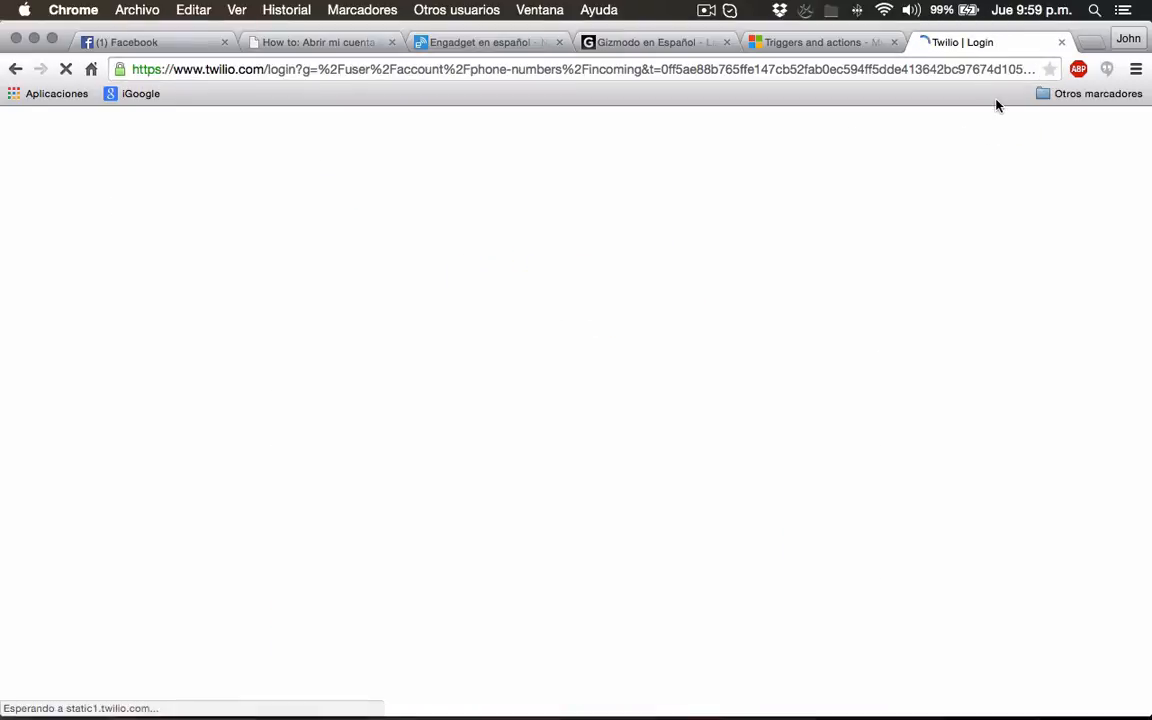
pyautogui.click(340, 412)
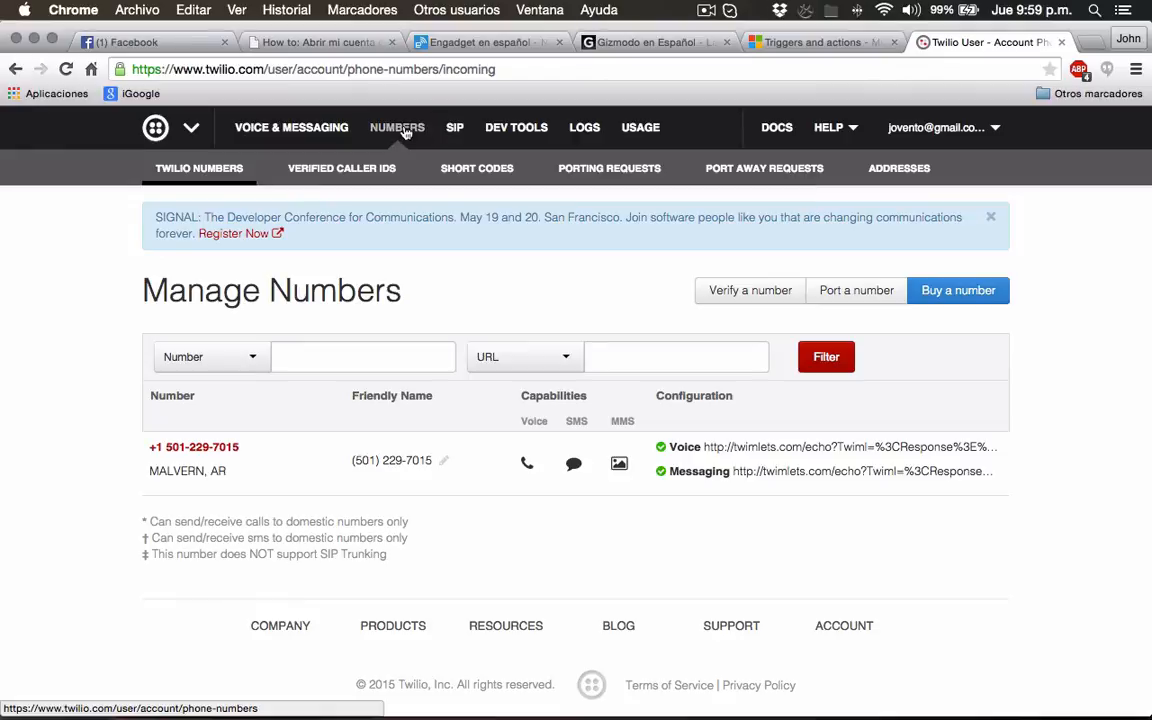
pyautogui.moveTo(351, 461); pyautogui.dragTo(427, 460)
pyautogui.hotkey('ctrl', 'c')
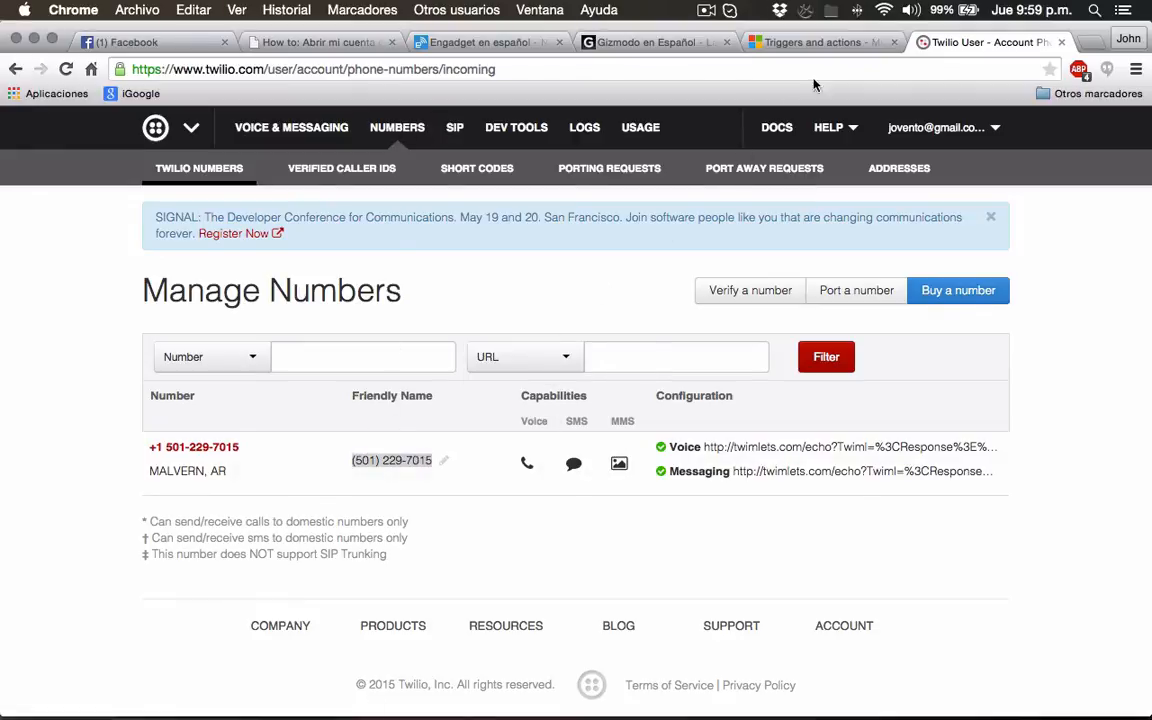
# Back in the Azure portal, paste the copied number as From Phone Number and set To Phone Number to Clientes_Get's strTelefonoMovil
pyautogui.click(792, 47)
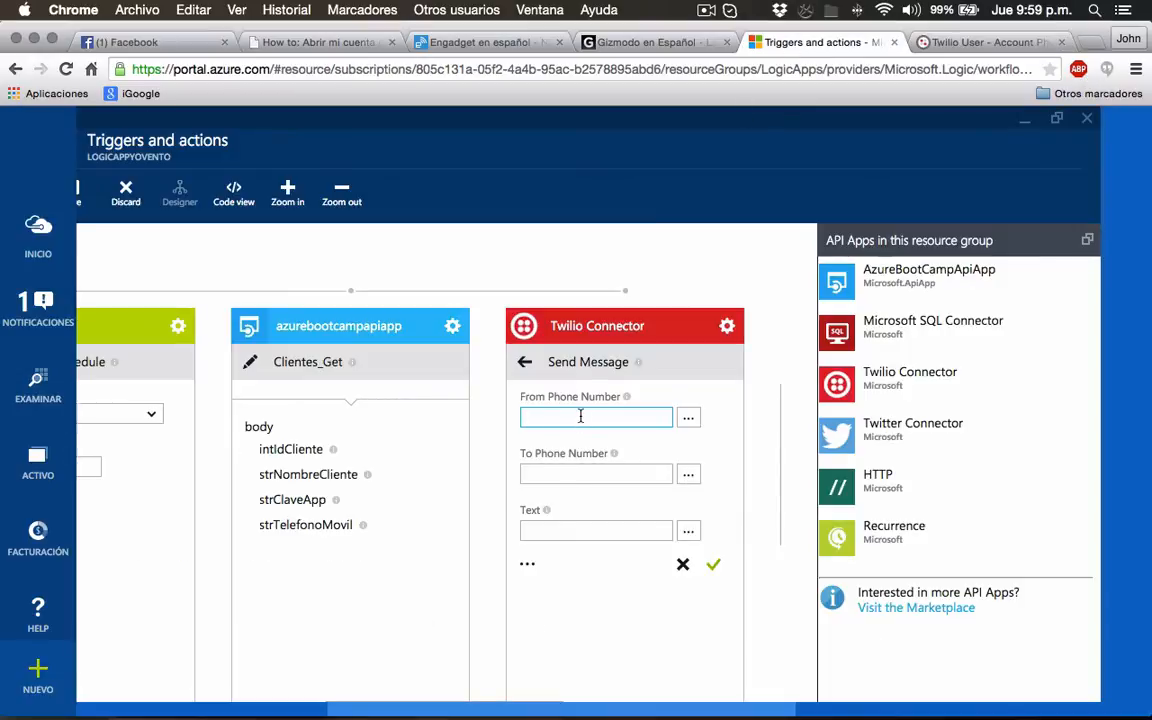
pyautogui.click(580, 416)
pyautogui.hotkey('ctrl', 'v')
pyautogui.click(581, 474)
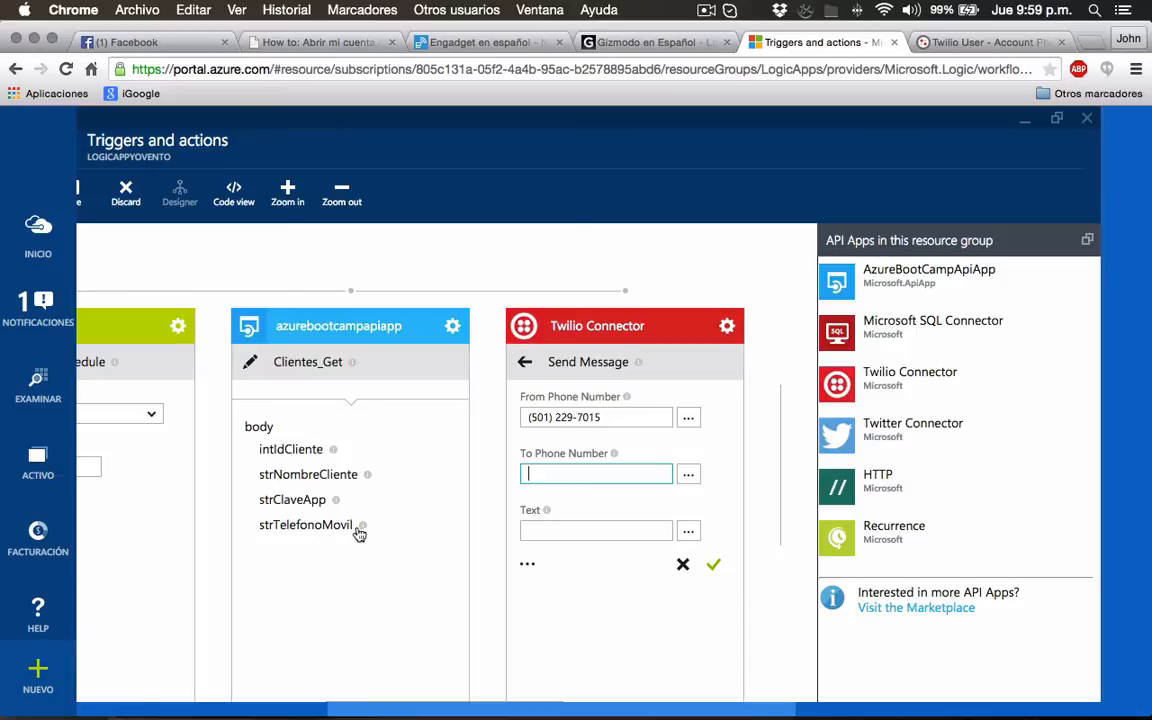
pyautogui.click(688, 476)
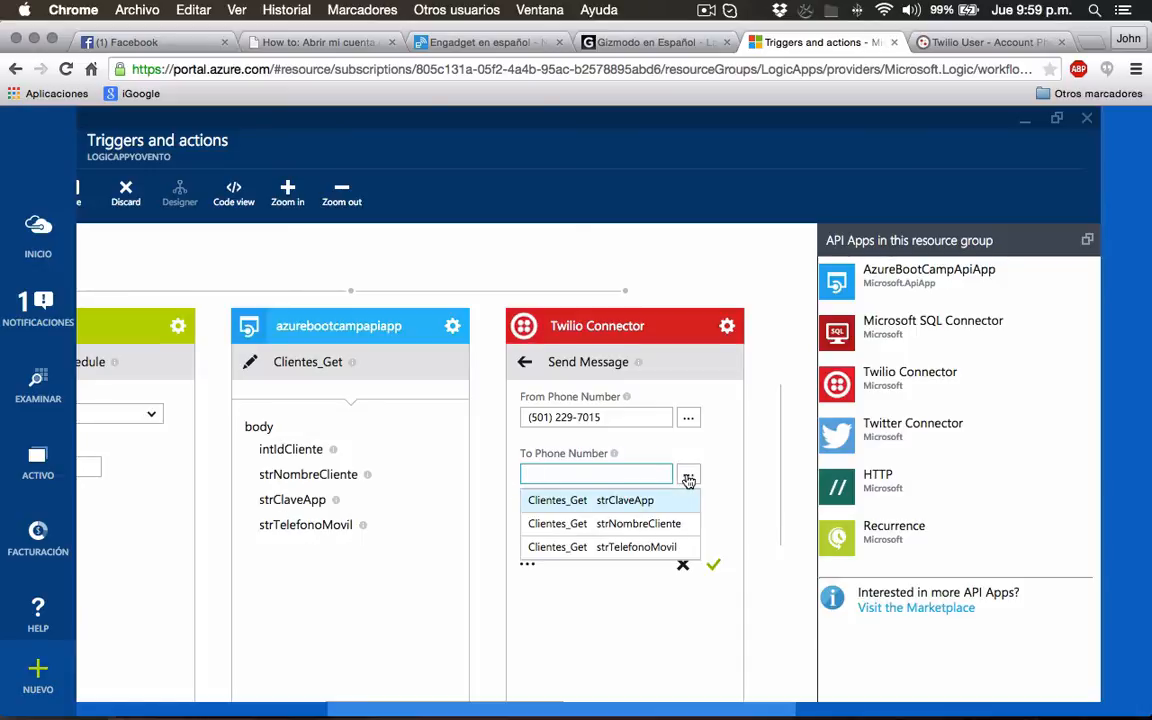
pyautogui.click(600, 547)
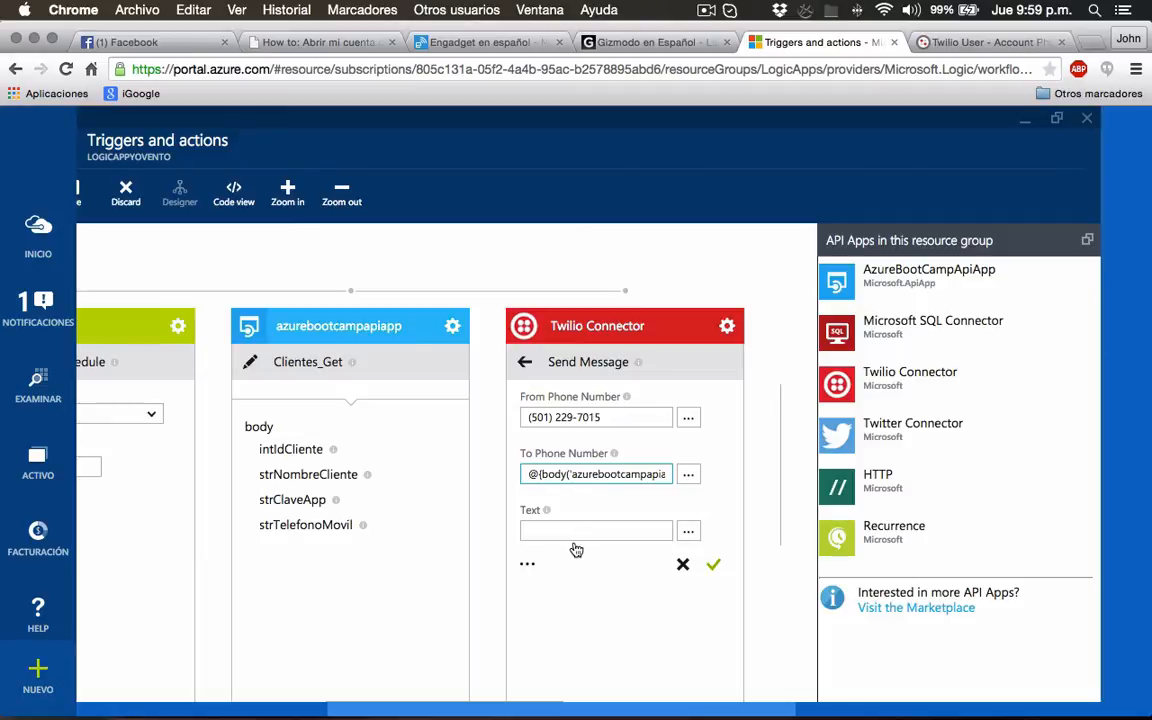
pyautogui.click(568, 532)
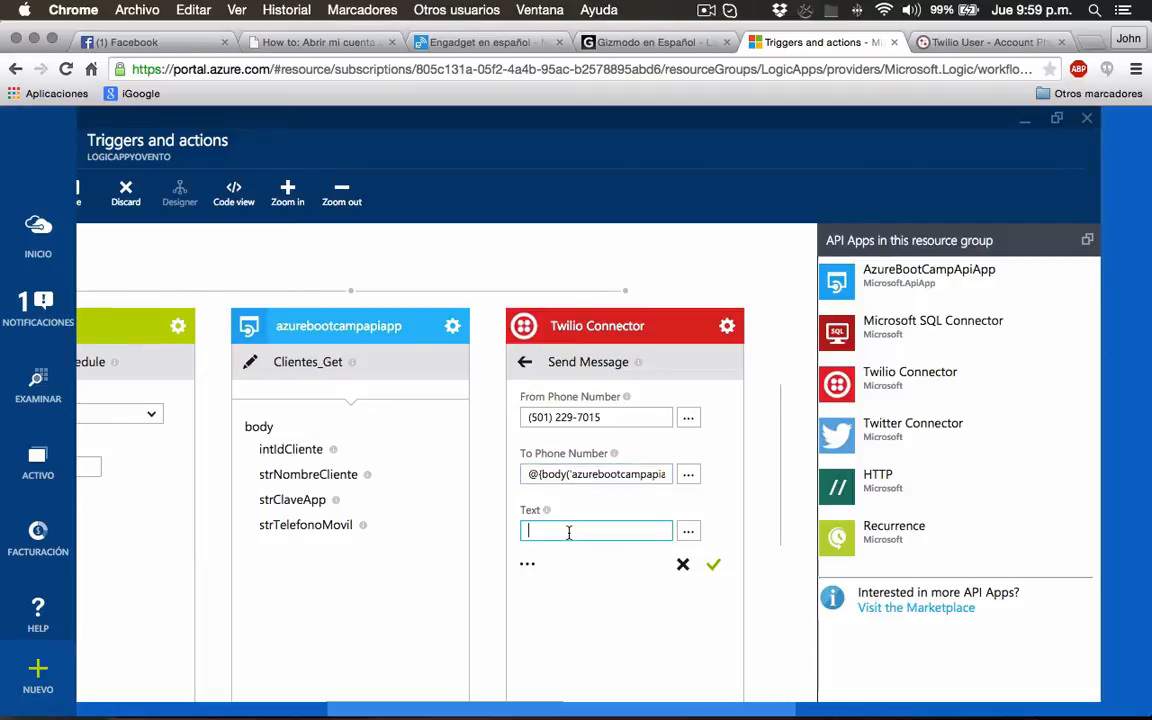
pyautogui.write('@concatenate(')
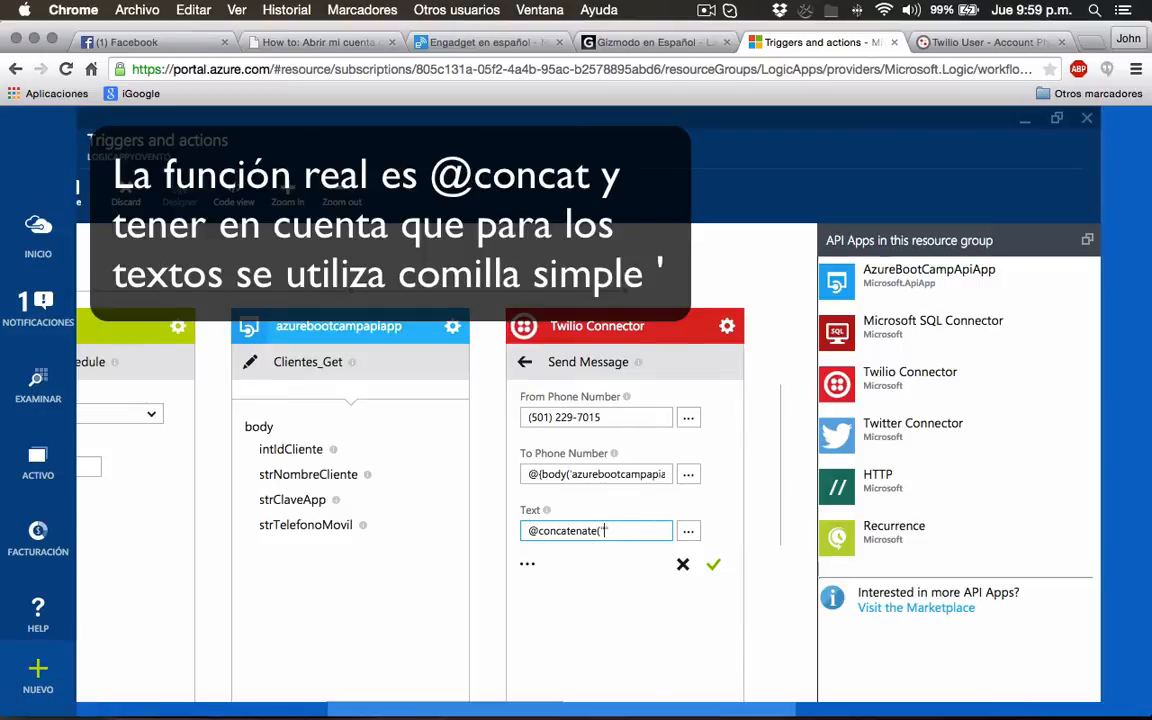
pyautogui.write('u nueva clave es: ')
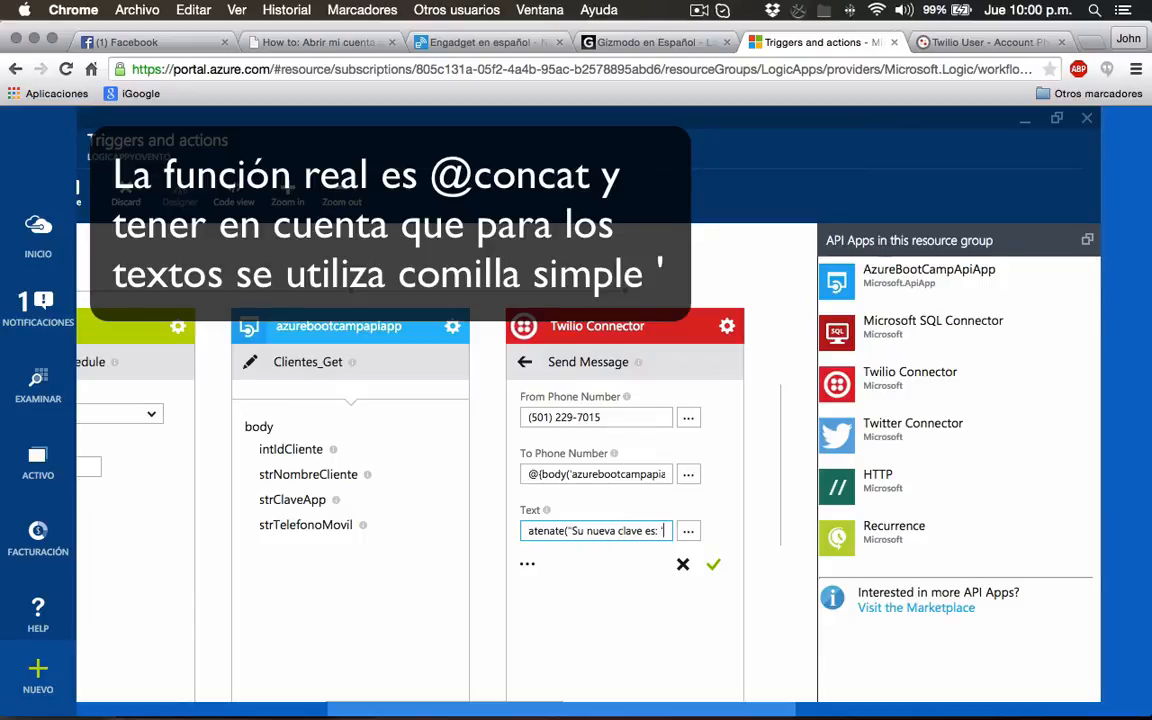
pyautogui.write('",')
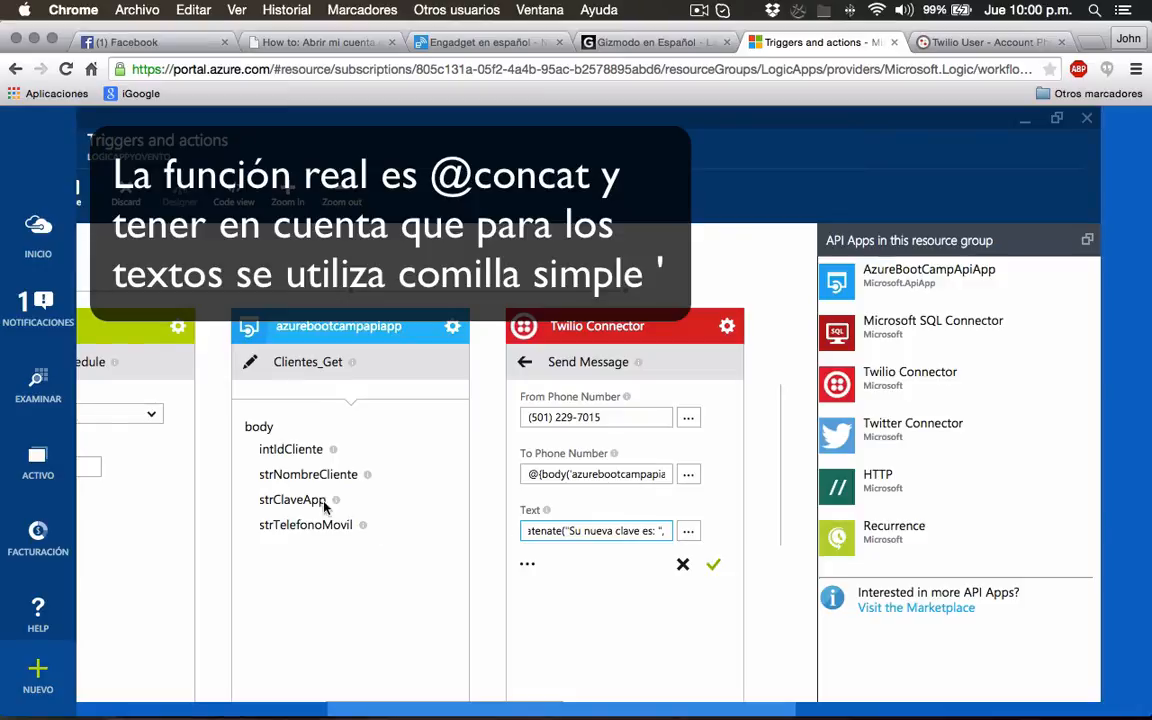
pyautogui.press('BackSpace')
pyautogui.click(308, 502)
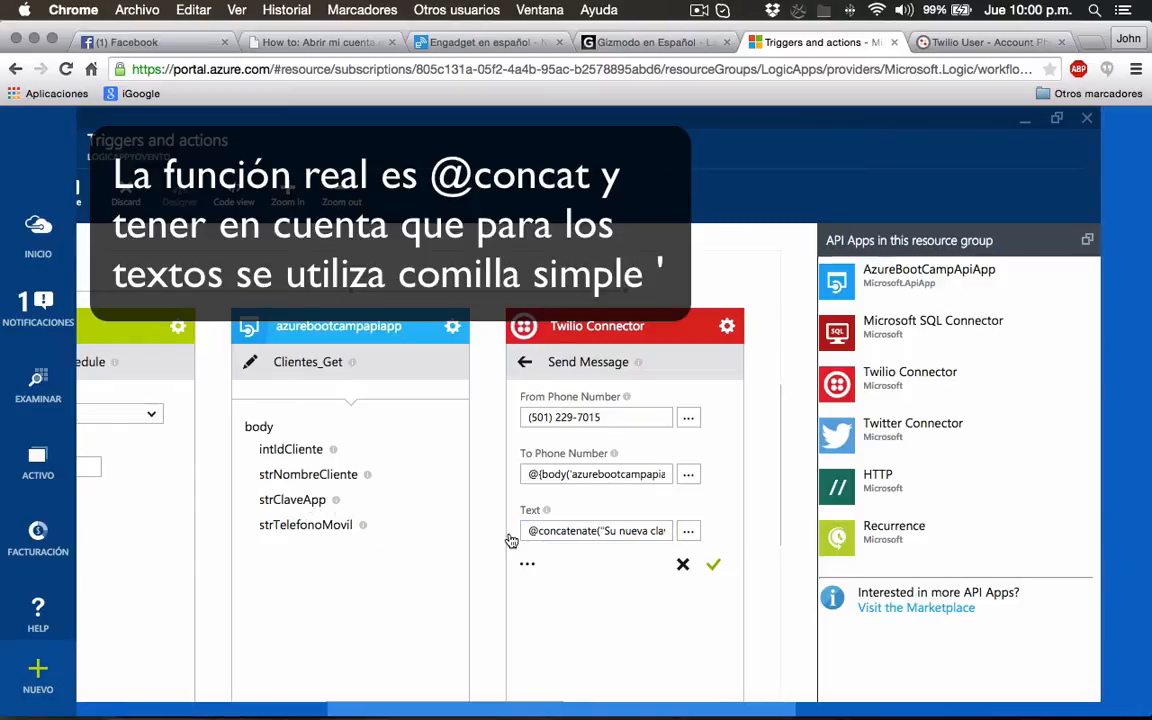
pyautogui.hscroll(1, 617, 534)
pyautogui.moveTo(617, 534); pyautogui.dragTo(655, 533)
pyautogui.click(645, 532)
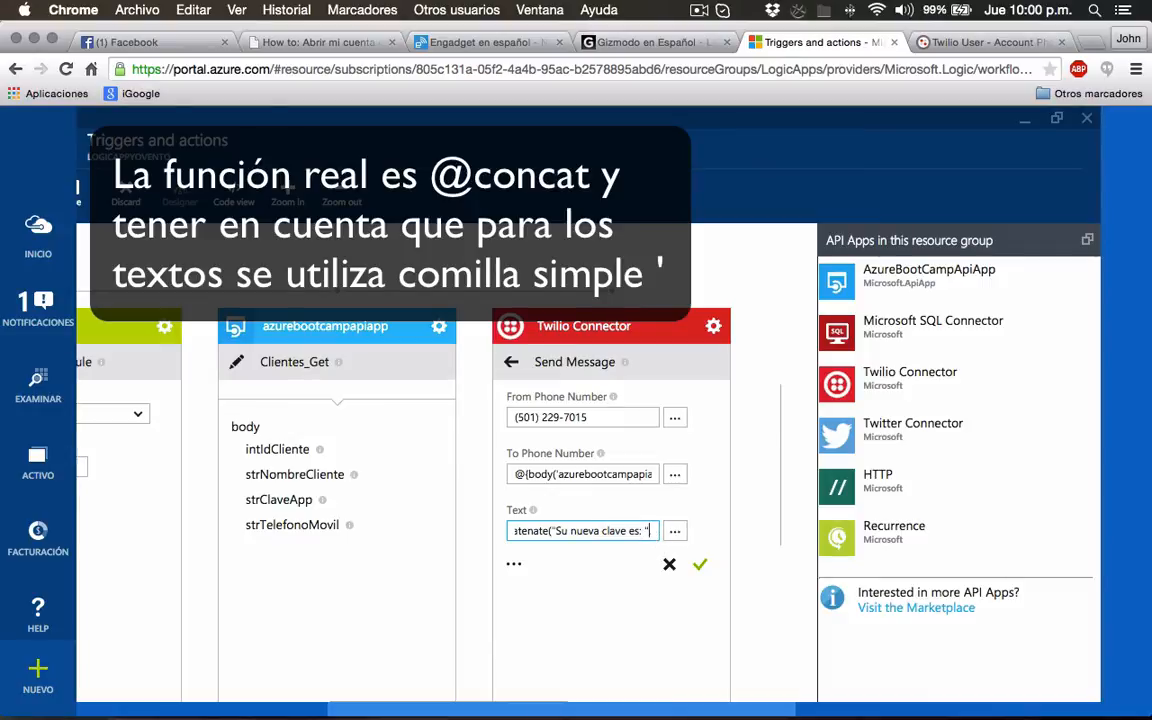
pyautogui.write(',')
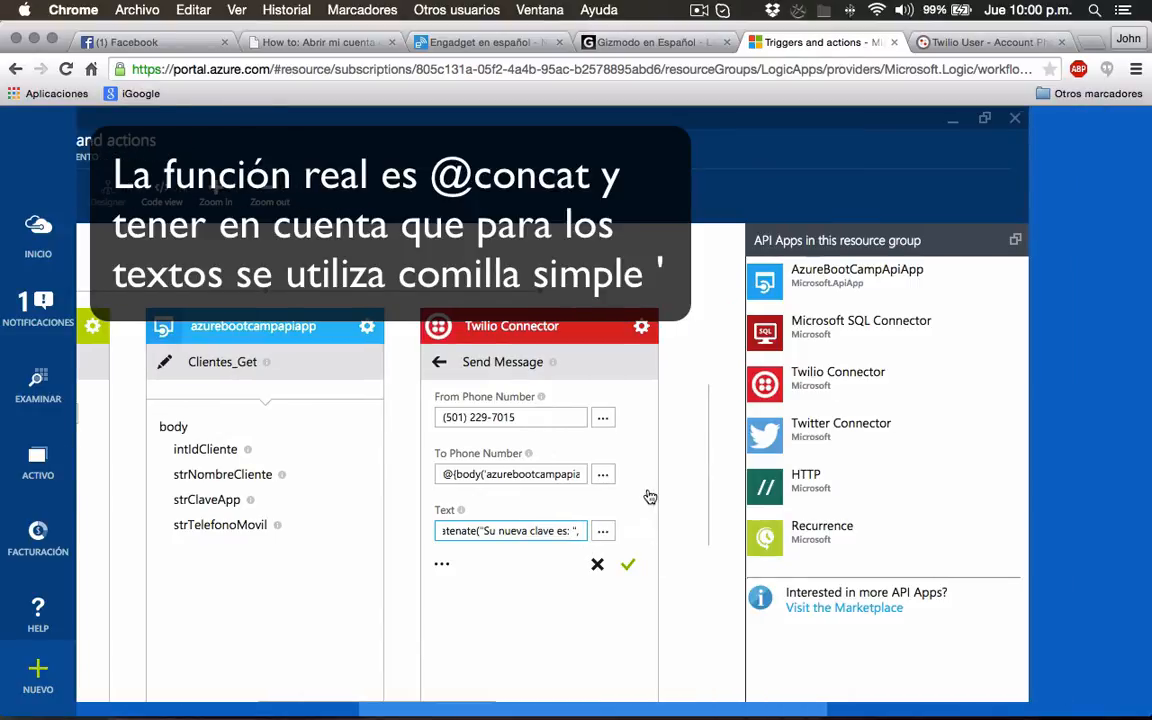
# Append Clientes_Get's strClaveApp to the message Text expression and end it with a closing parenthesis
pyautogui.click(602, 533)
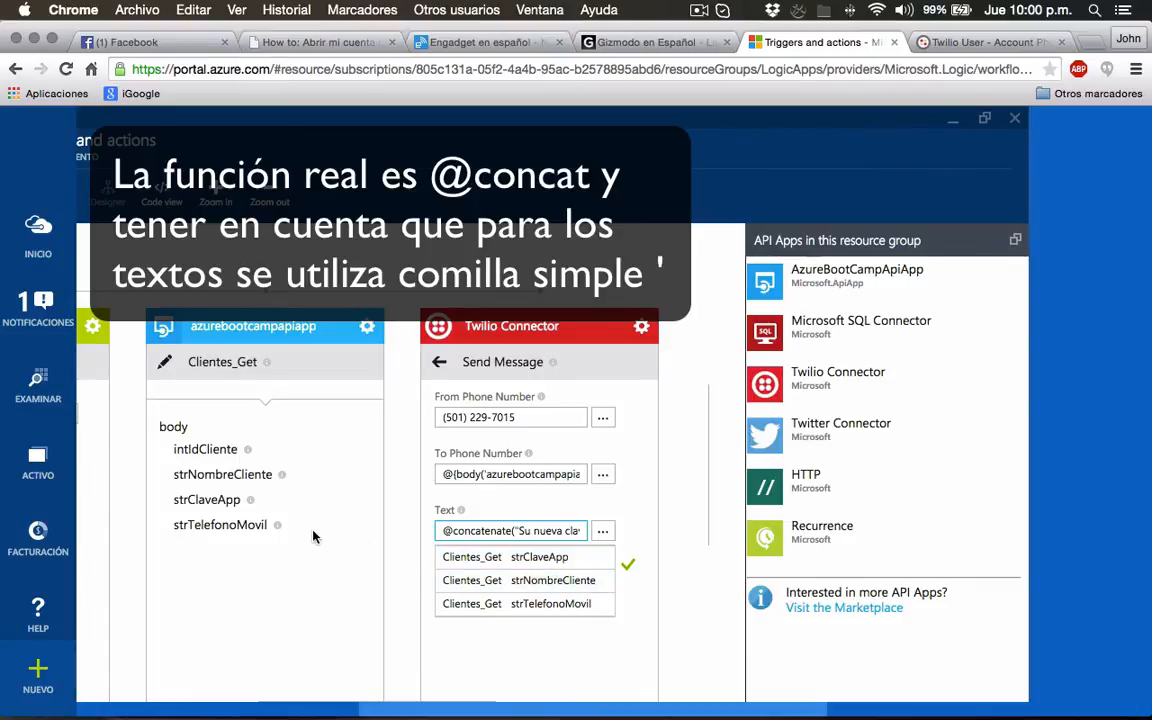
pyautogui.click(545, 558)
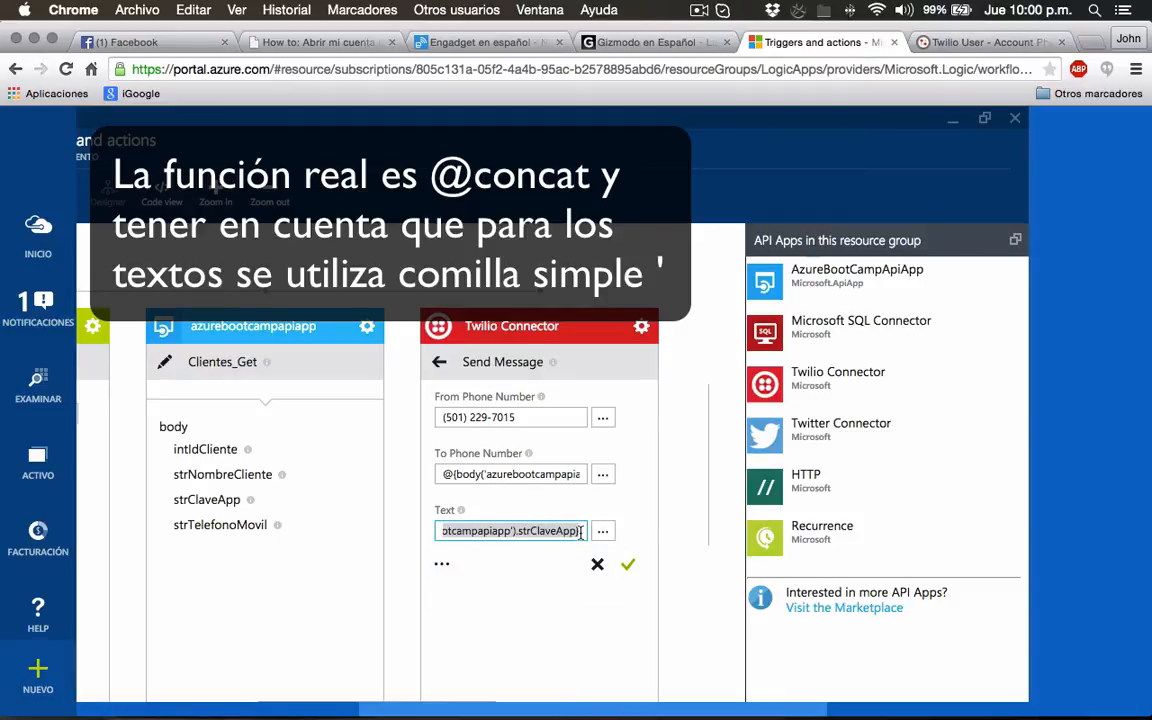
pyautogui.write('}')
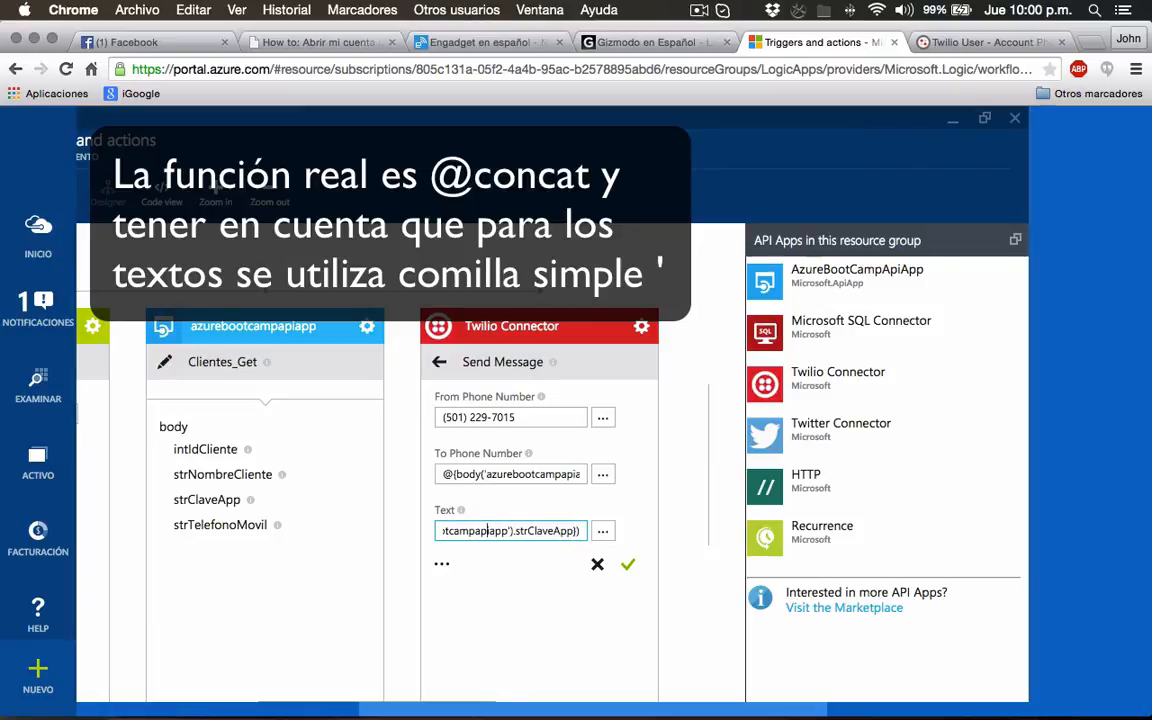
# Remove the extra @ before {body in the Text expression and accept the Send Message action's settings
pyautogui.press('Left')
pyautogui.press('Left')
pyautogui.press('Left')
pyautogui.press('Left')
pyautogui.press('Left')
pyautogui.press('Left')
pyautogui.press('Left')
pyautogui.press('Left')
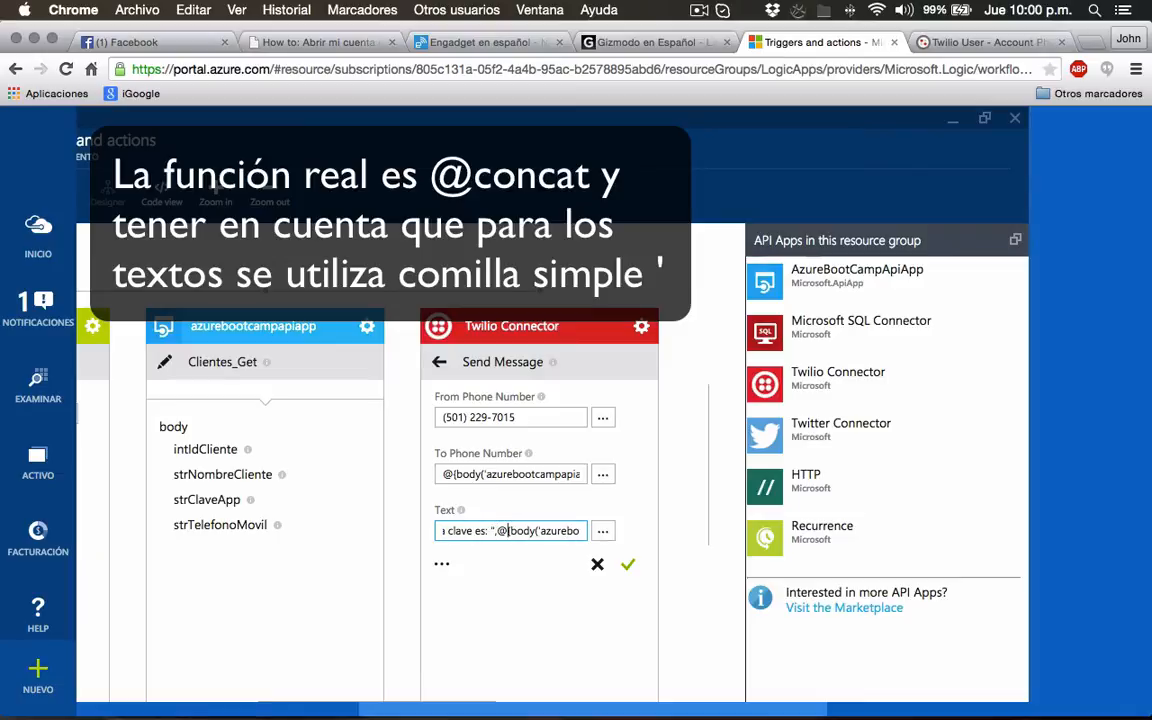
pyautogui.press('BackSpace')
pyautogui.press('BackSpace')
pyautogui.press('Left')
pyautogui.press('Left')
pyautogui.press('Left')
pyautogui.press('Left')
pyautogui.press('Left')
pyautogui.press('Left')
pyautogui.press('Left')
pyautogui.press('Left')
pyautogui.press('Left')
pyautogui.press('Left')
pyautogui.press('Left')
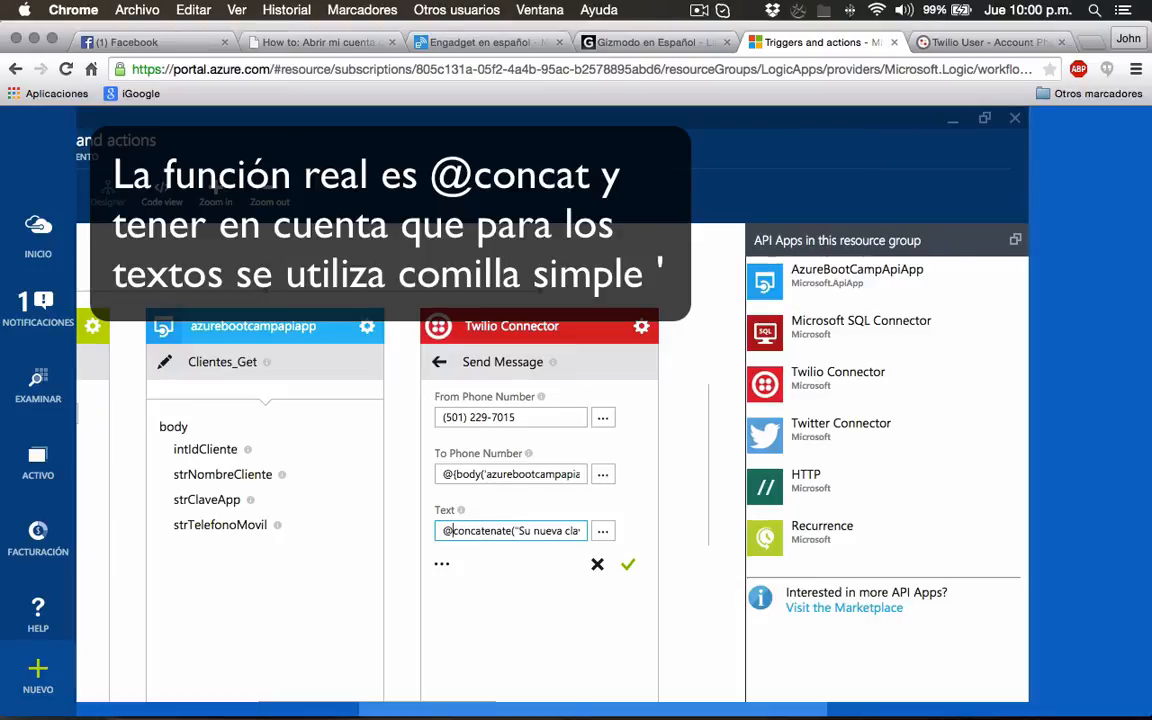
pyautogui.press('Left')
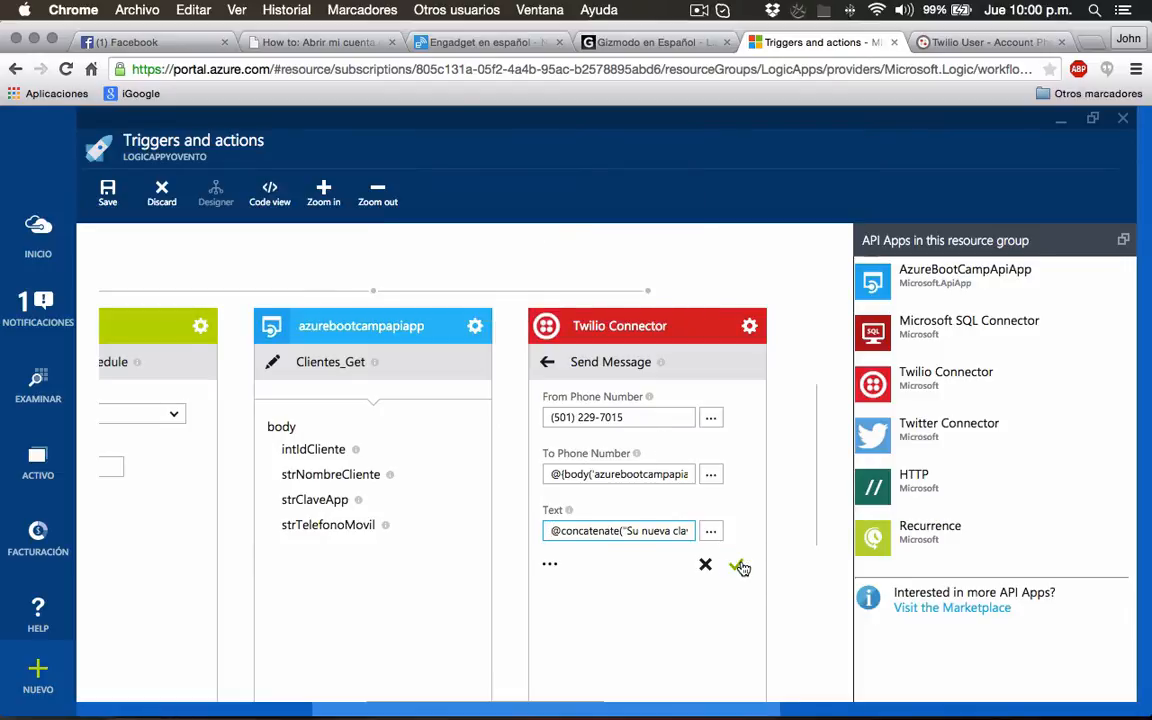
pyautogui.click(740, 567)
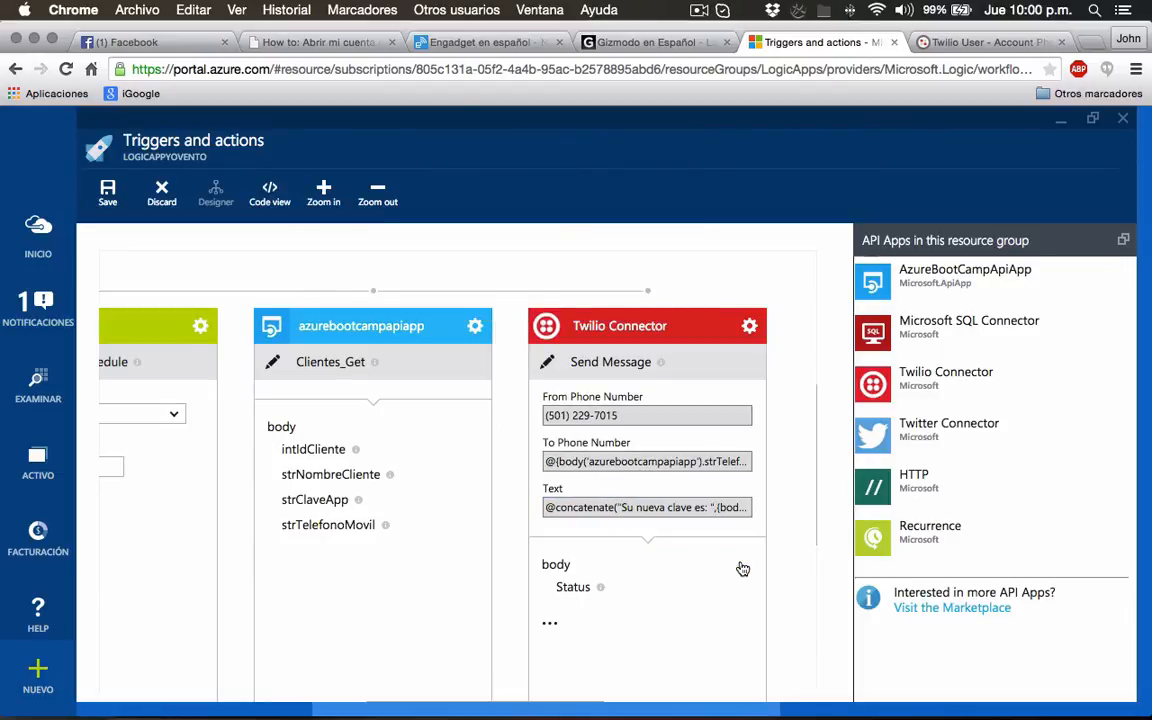
# Add a Twitter Connector to the workflow after the Twilio Connector card
pyautogui.hscroll(3, 774, 551)
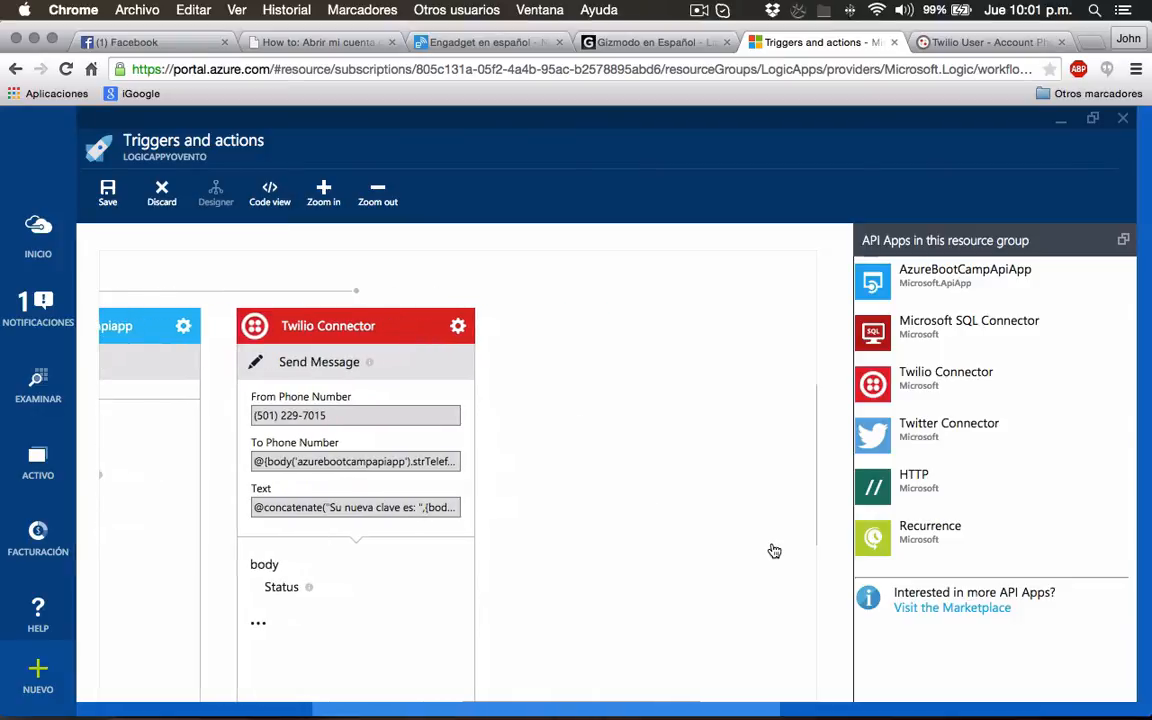
pyautogui.hscroll(1, 771, 548)
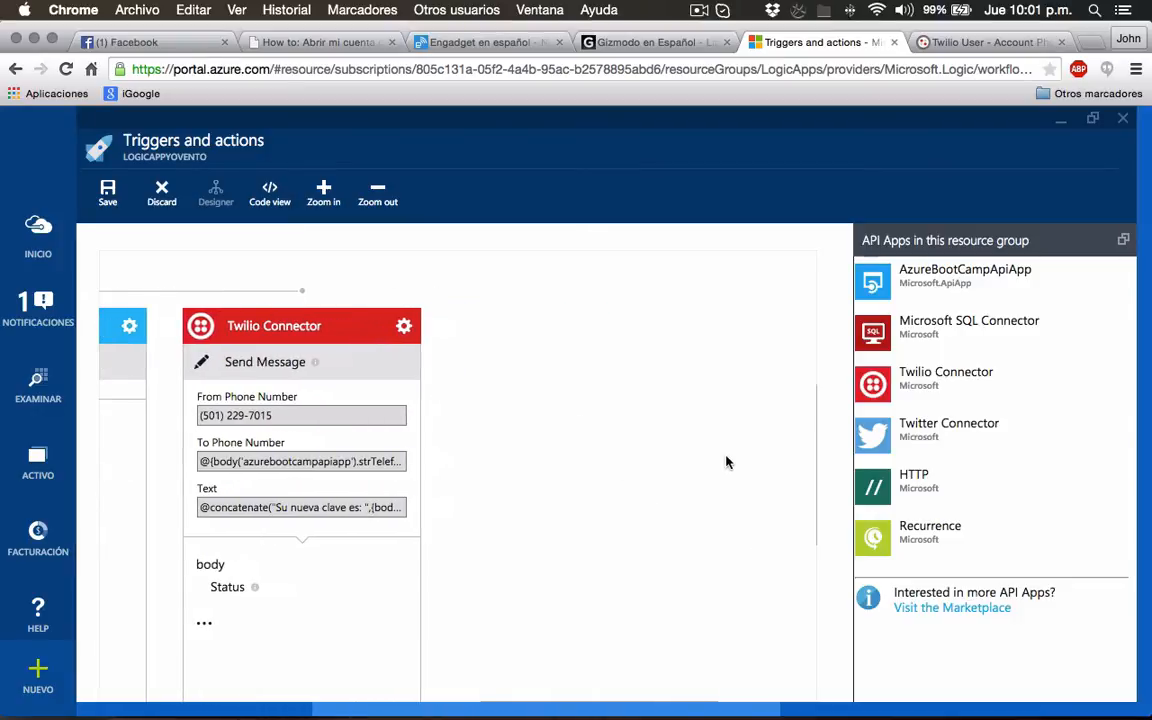
pyautogui.click(932, 432)
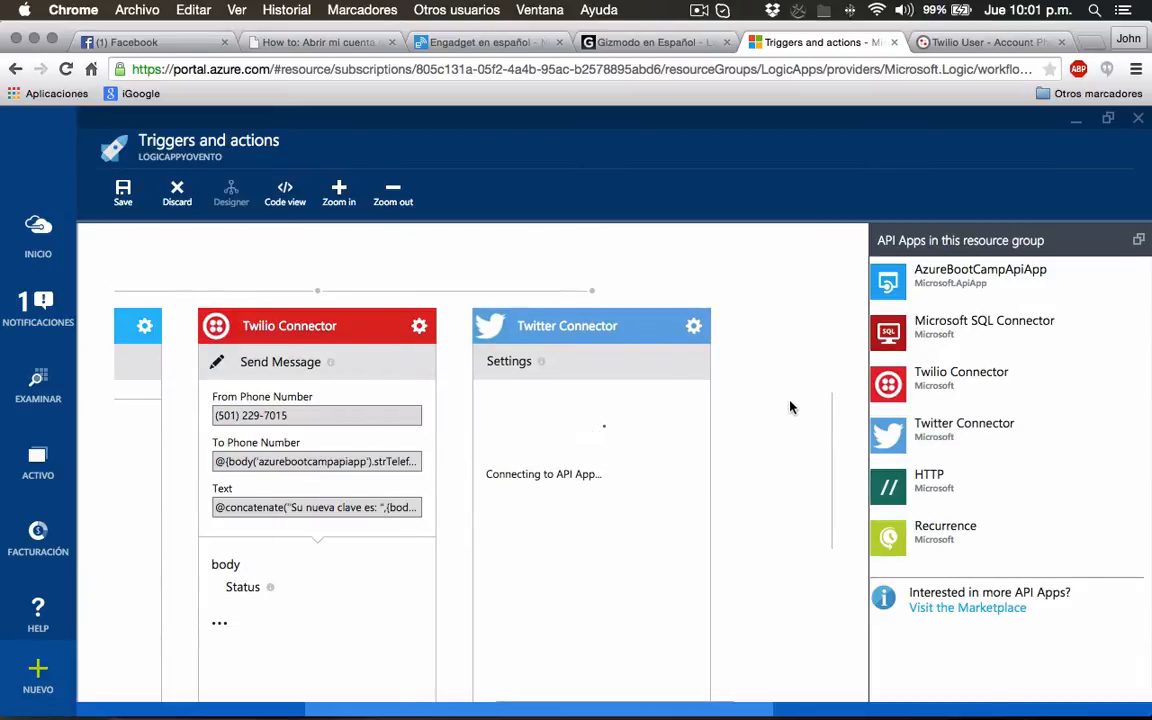
# Open twitter.com in a new browser tab, sign in with the saved credentials and return to the Azure portal's Triggers and actions page
pyautogui.click(1092, 45)
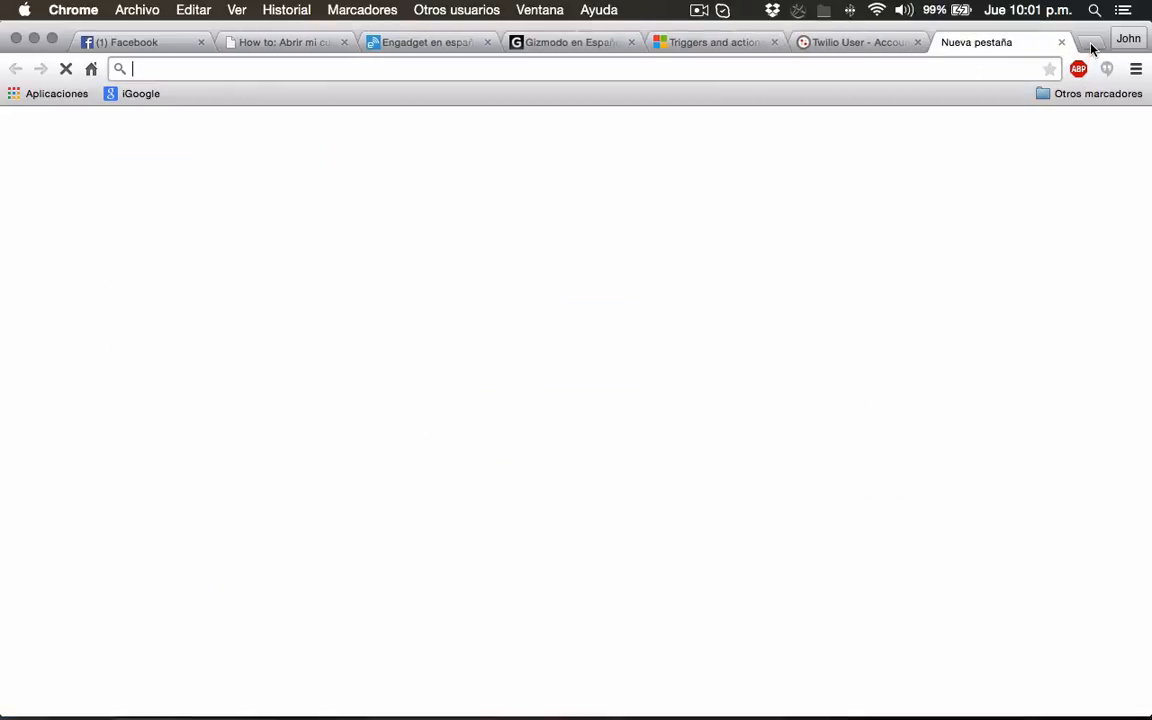
pyautogui.write('twitter.com')
pyautogui.press('Return')
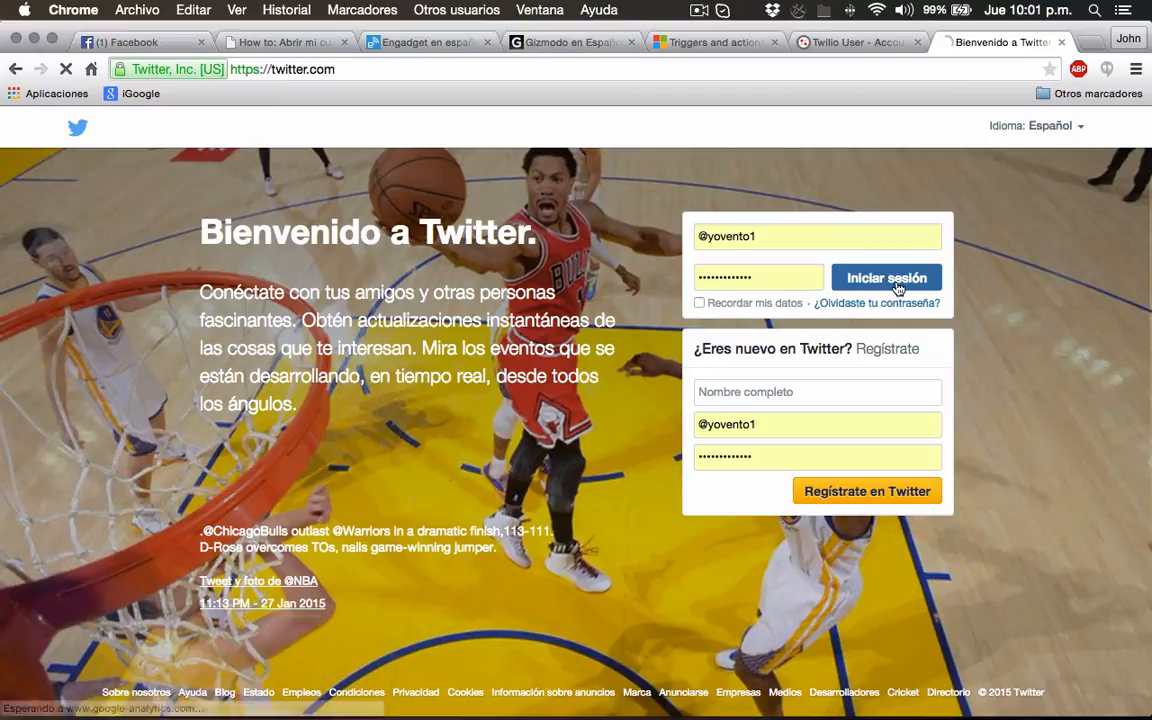
pyautogui.click(896, 286)
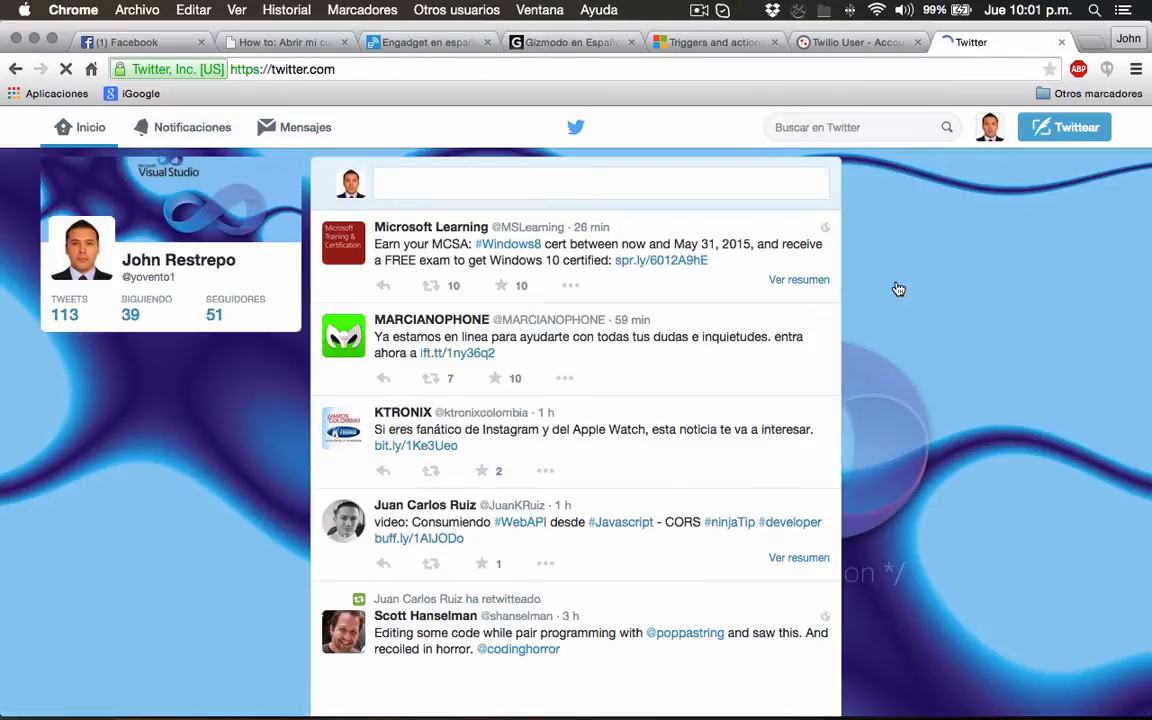
pyautogui.click(845, 48)
pyautogui.click(712, 42)
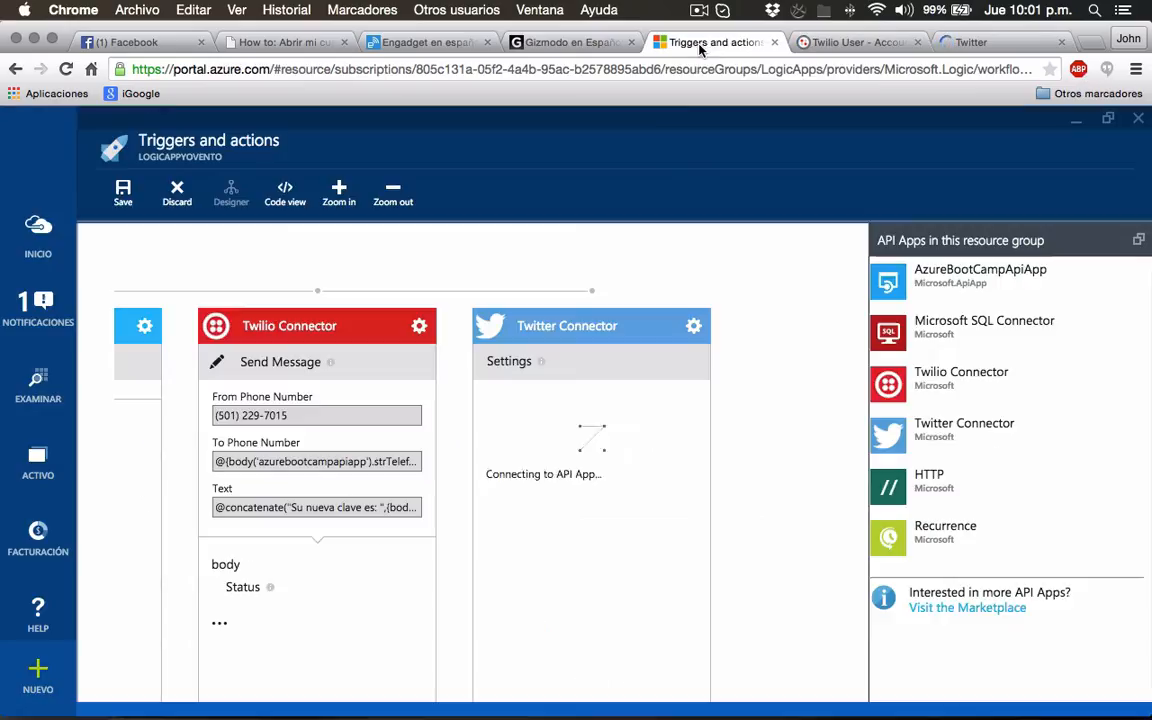
# Authorize Azure AppService Logic Apps to use the Twitter account and choose the Twitter Connector's Tweet action
pyautogui.click(530, 399)
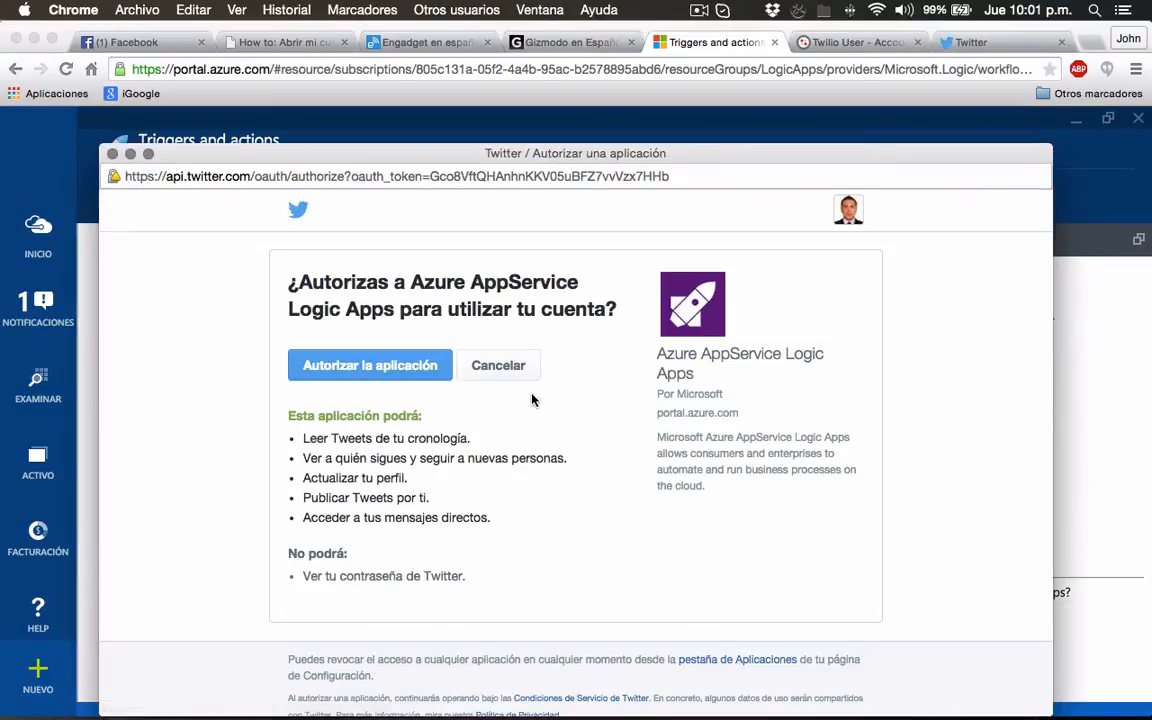
pyautogui.click(306, 366)
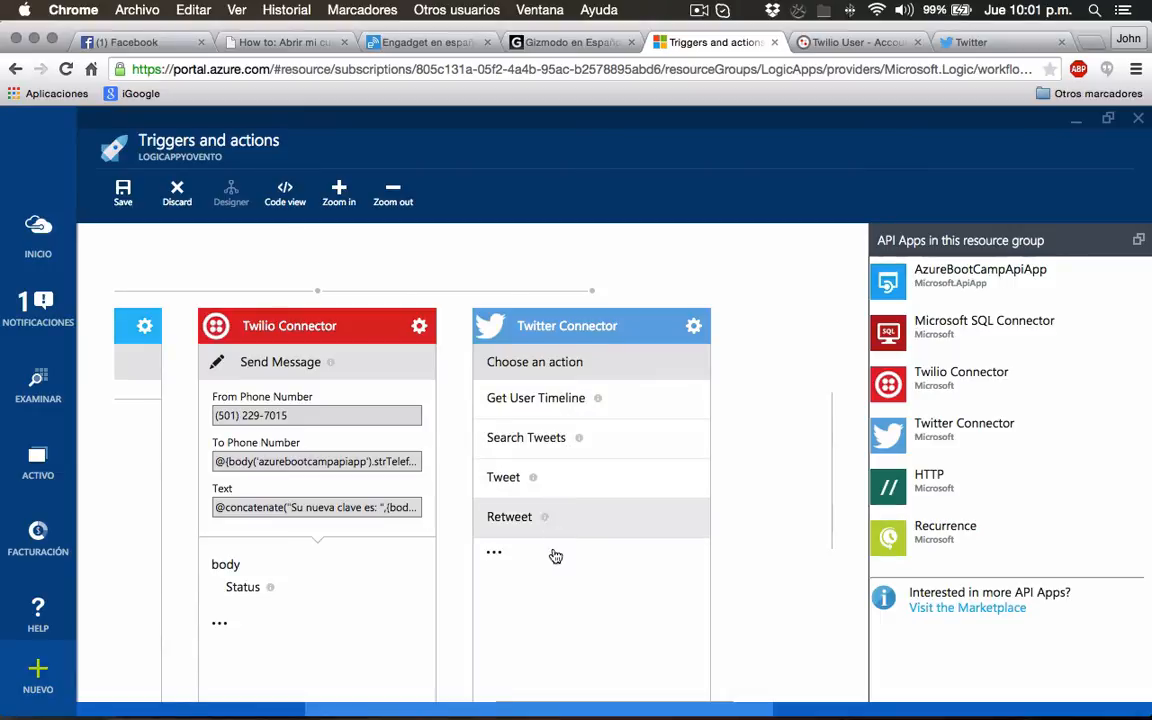
pyautogui.click(505, 479)
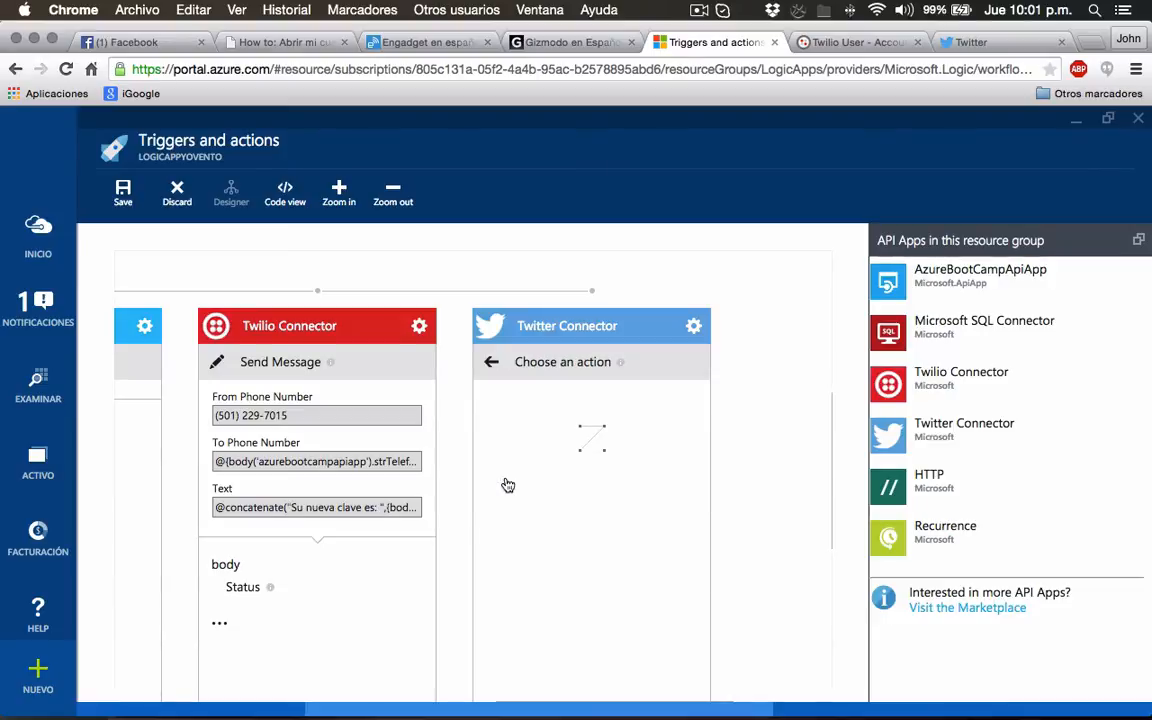
pyautogui.click(548, 418)
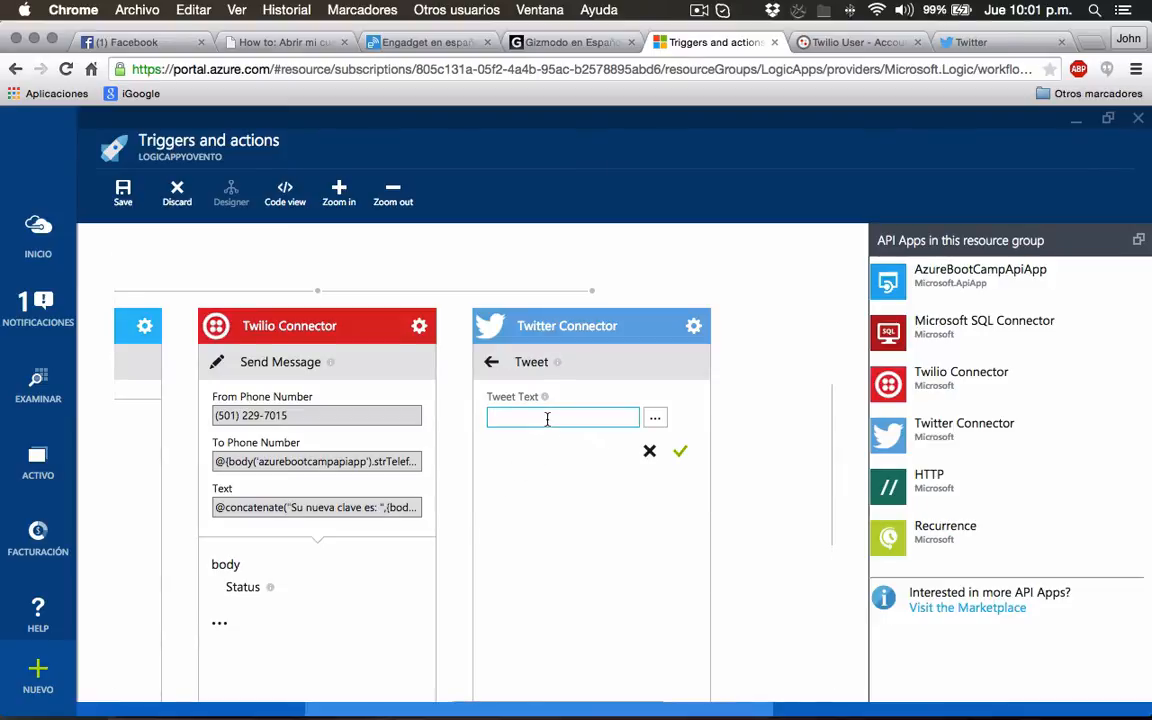
pyautogui.write('@concatenate("Se envío una n')
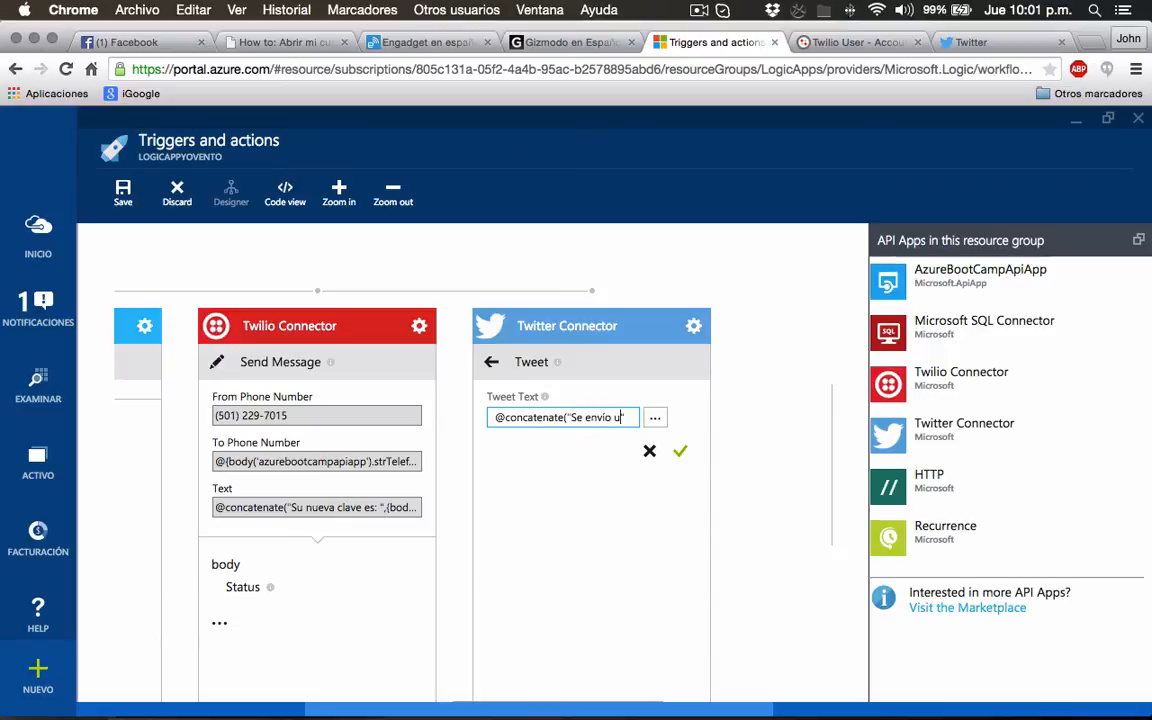
pyautogui.press('BackSpace')
pyautogui.press('BackSpace')
pyautogui.press('BackSpace')
pyautogui.press('BackSpace')
pyautogui.press('BackSpace')
pyautogui.write('unanuev')
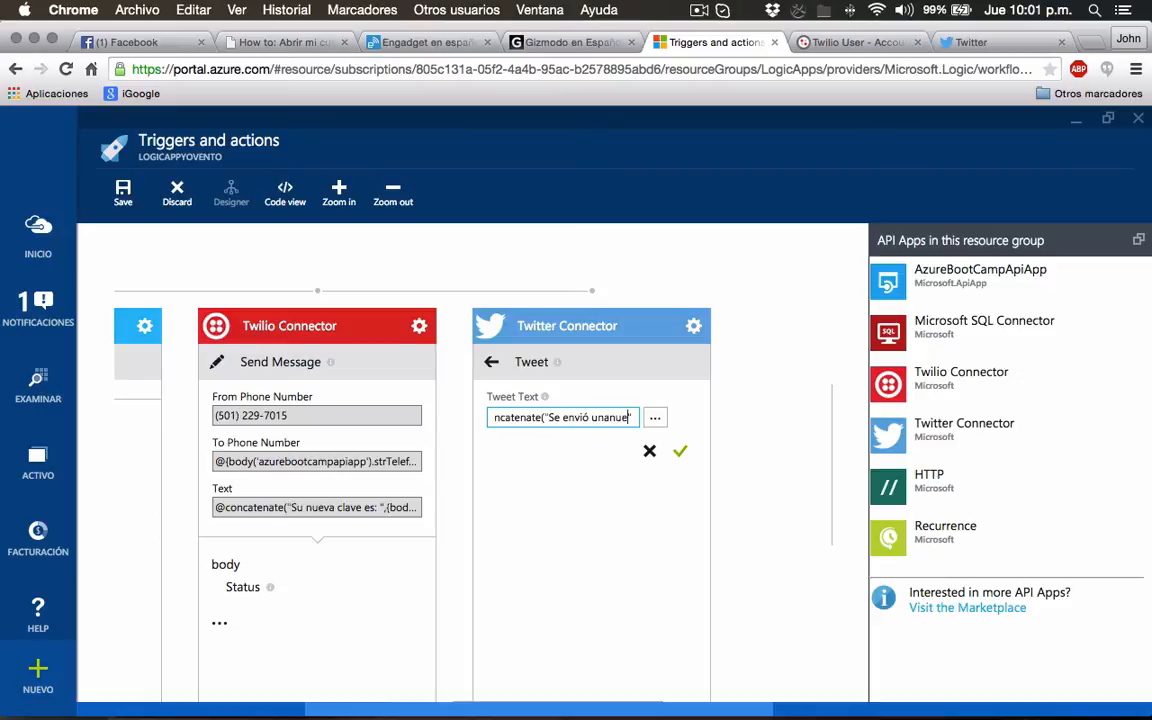
pyautogui.press('BackSpace')
pyautogui.press('BackSpace')
pyautogui.press('BackSpace')
pyautogui.press('BackSpace')
pyautogui.write('nuev')
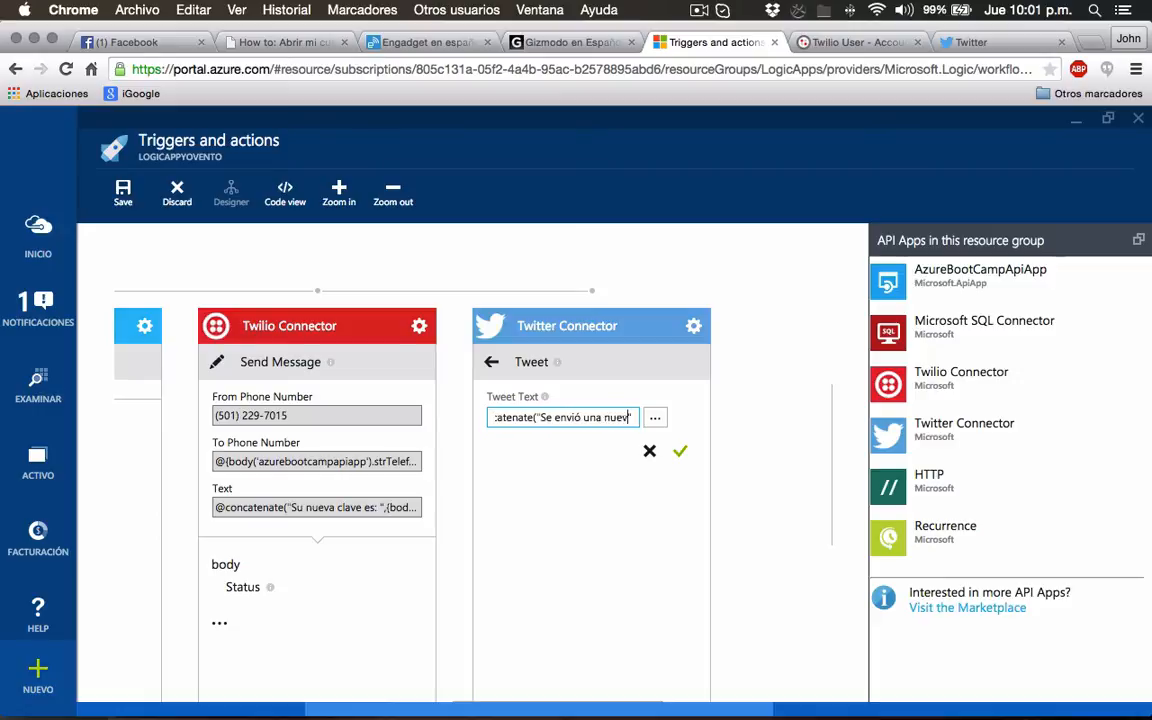
pyautogui.write('a clave: ",')
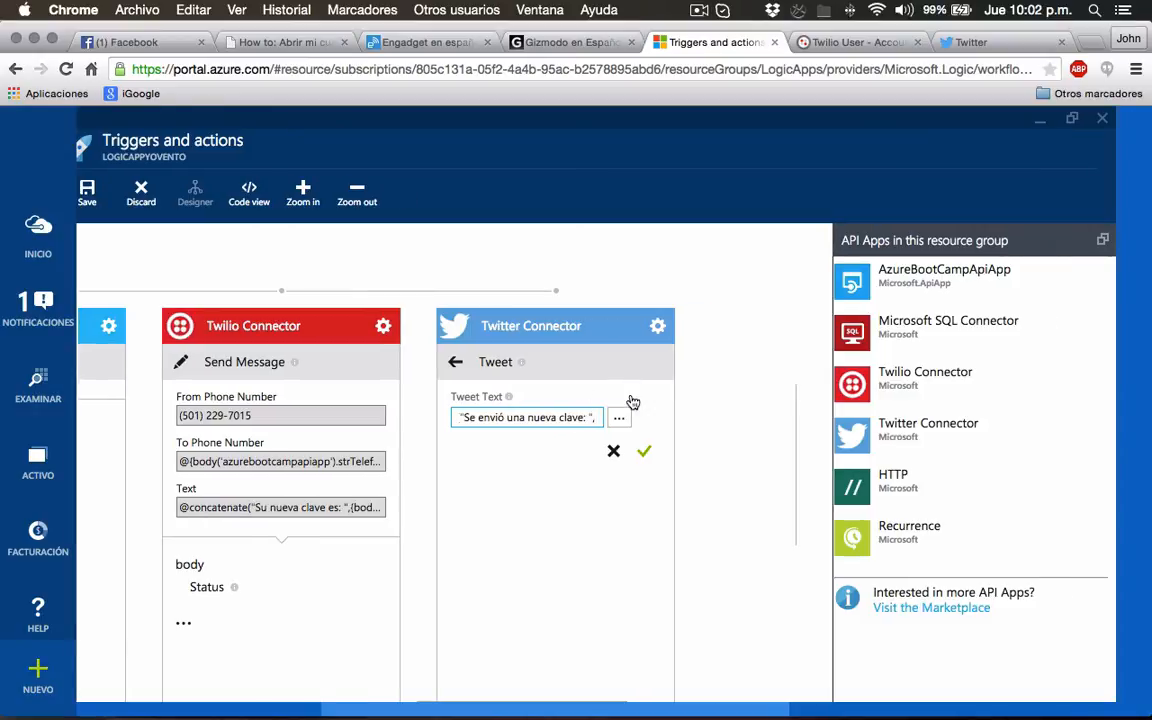
# Insert azurebootcampapiapp's strClaveApp output into the Tweet Text expression and close its parenthesis
pyautogui.click(622, 417)
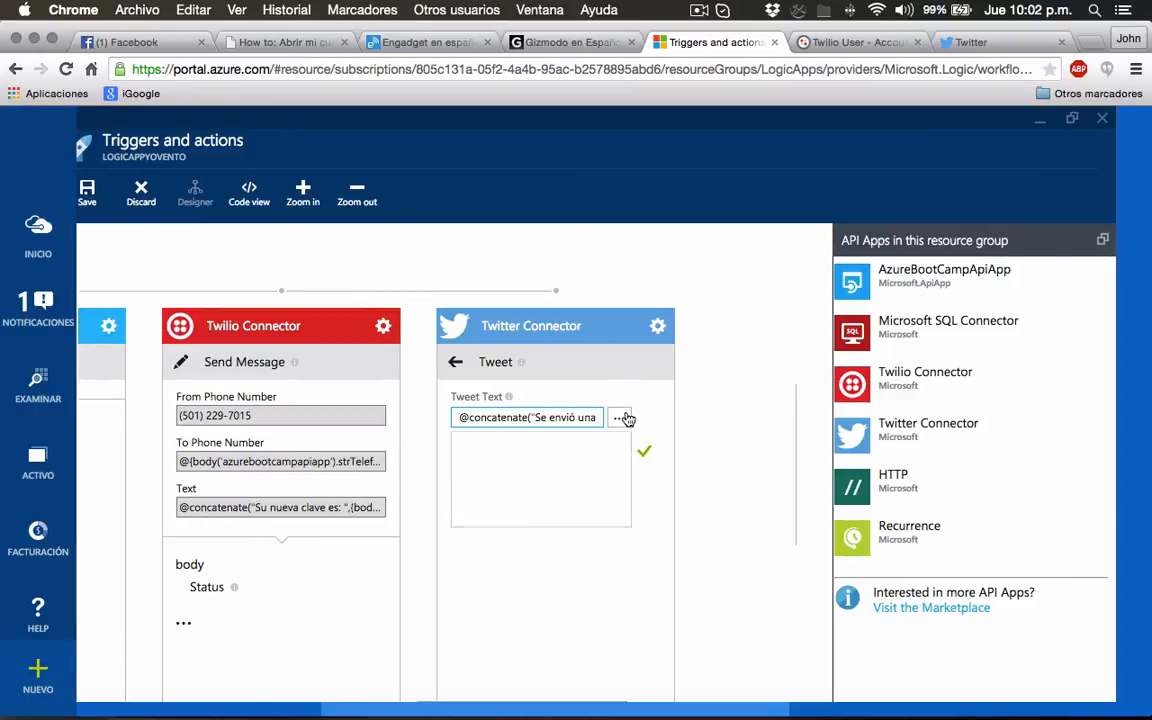
pyautogui.click(581, 446)
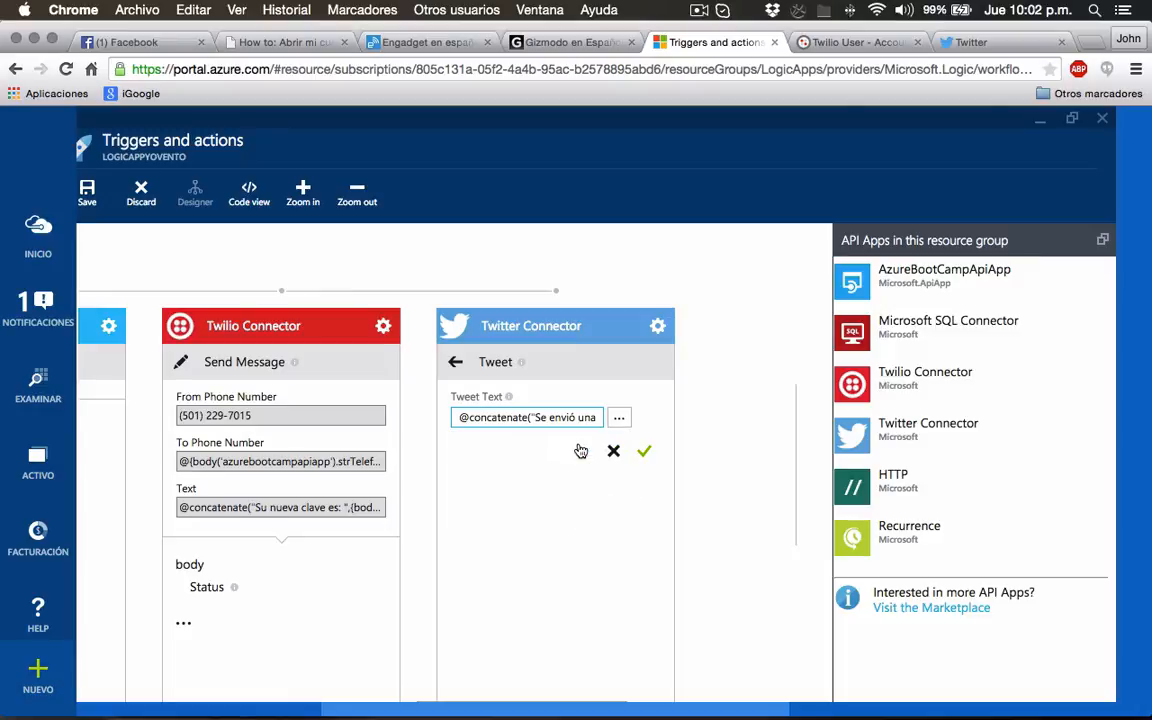
pyautogui.moveTo(579, 417); pyautogui.dragTo(727, 424)
pyautogui.click(589, 419)
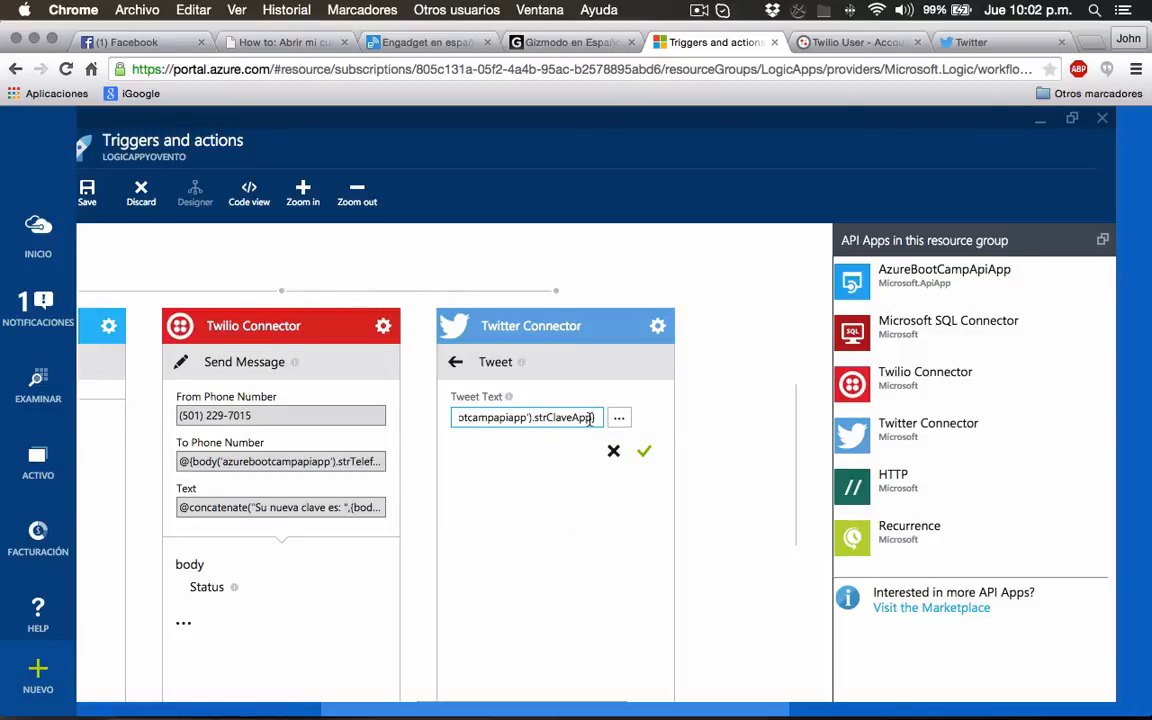
pyautogui.write('}')
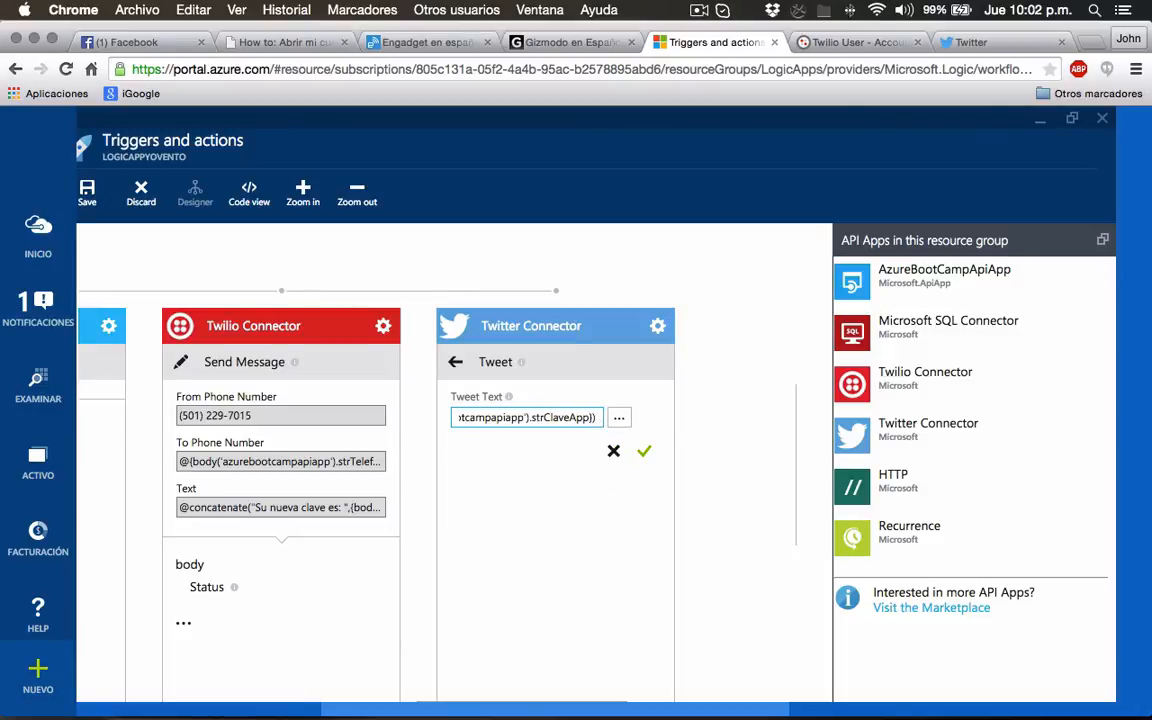
# Remove the extra @ before {body in the Tweet Text expression and accept the Tweet action's settings
pyautogui.moveTo(535, 417); pyautogui.dragTo(481, 418)
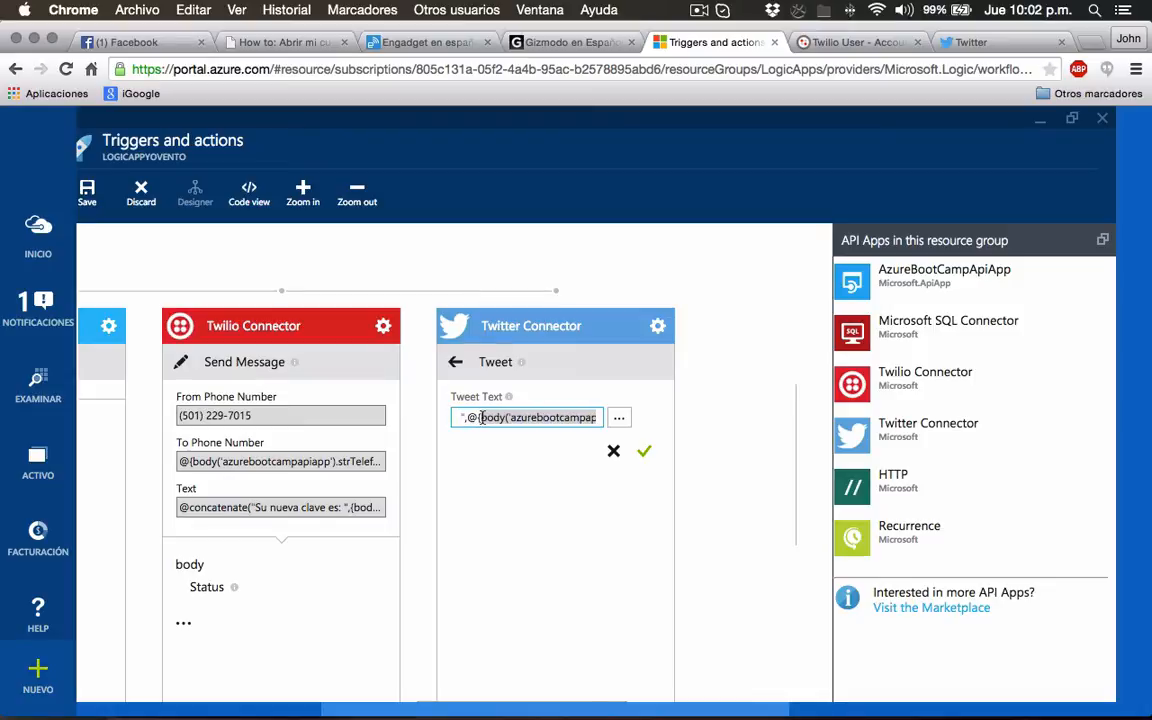
pyautogui.click(476, 418)
pyautogui.press('BackSpace')
pyautogui.press('BackSpace')
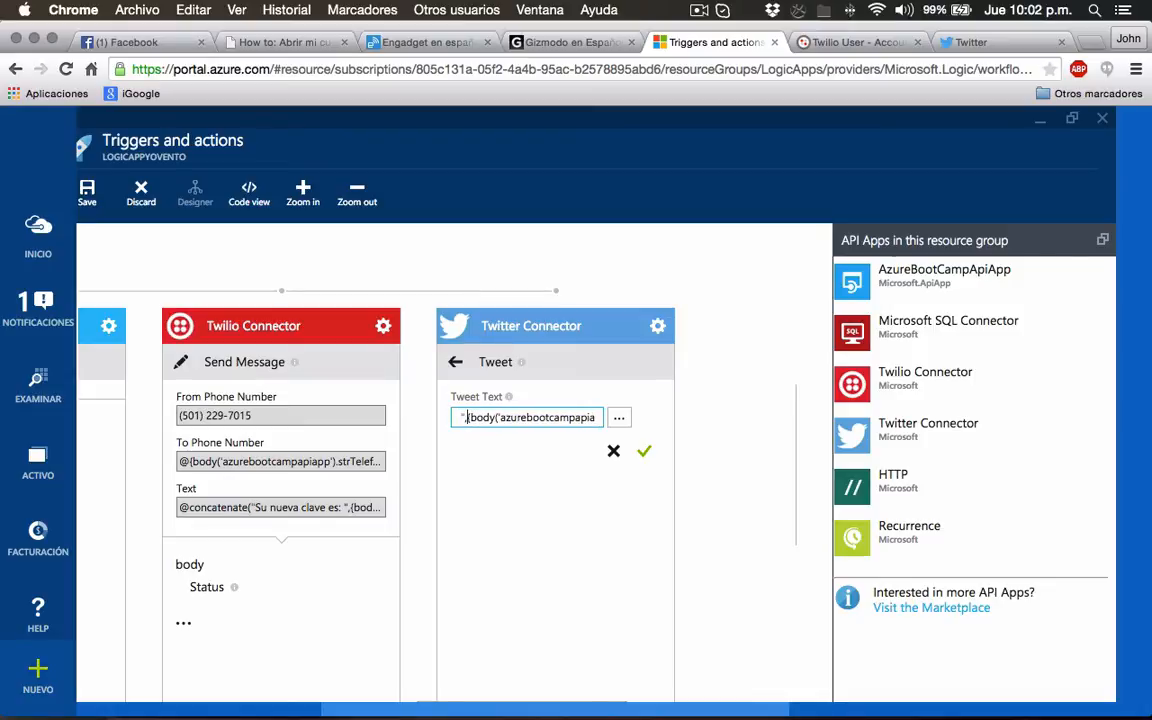
pyautogui.hscroll(-8, 519, 418)
pyautogui.hscroll(12, 530, 423)
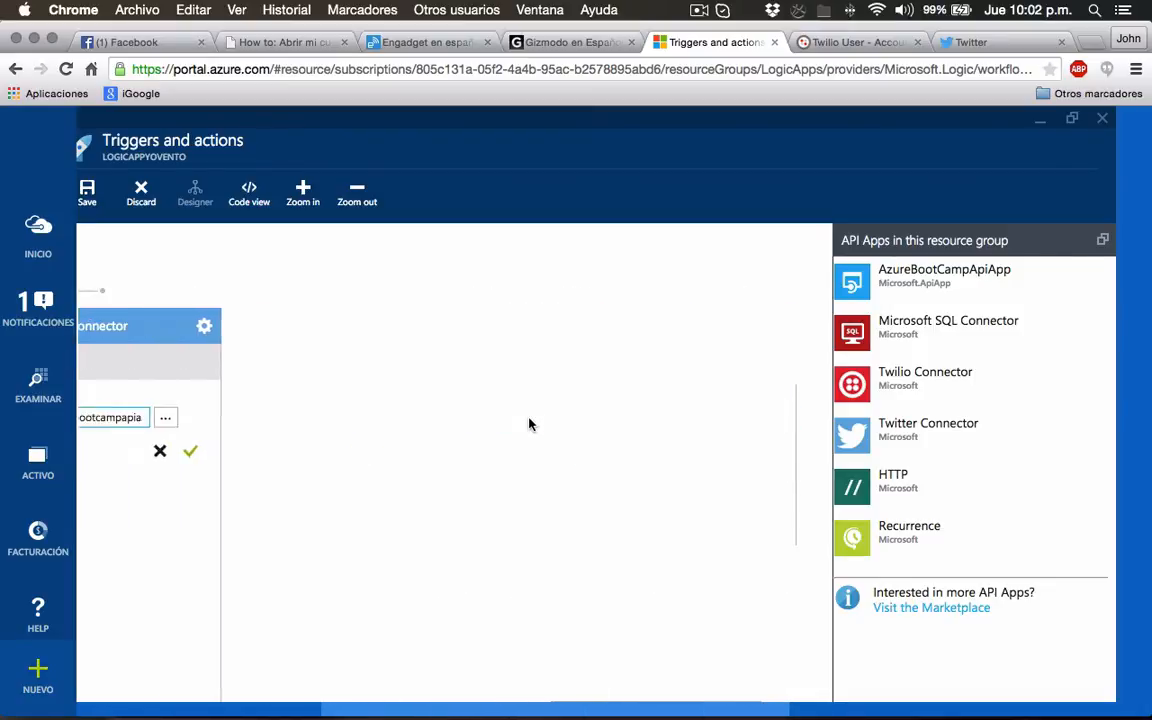
pyautogui.hscroll(-2, 531, 424)
pyautogui.hscroll(-3, 530, 424)
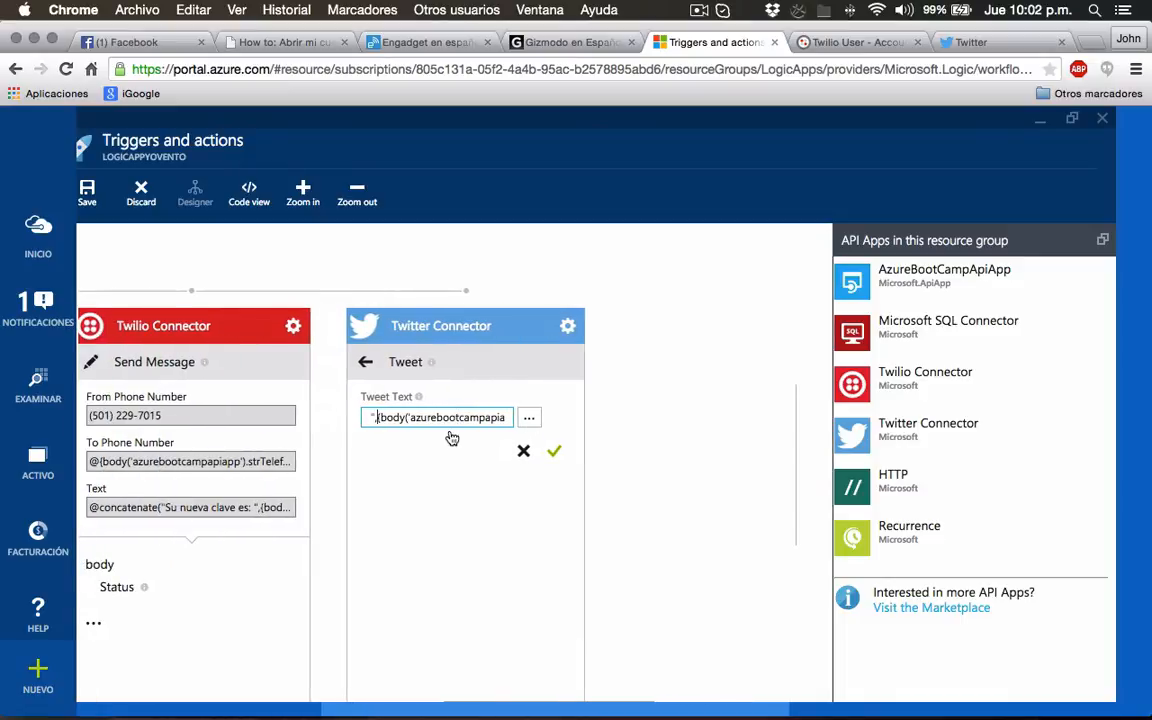
pyautogui.click(554, 451)
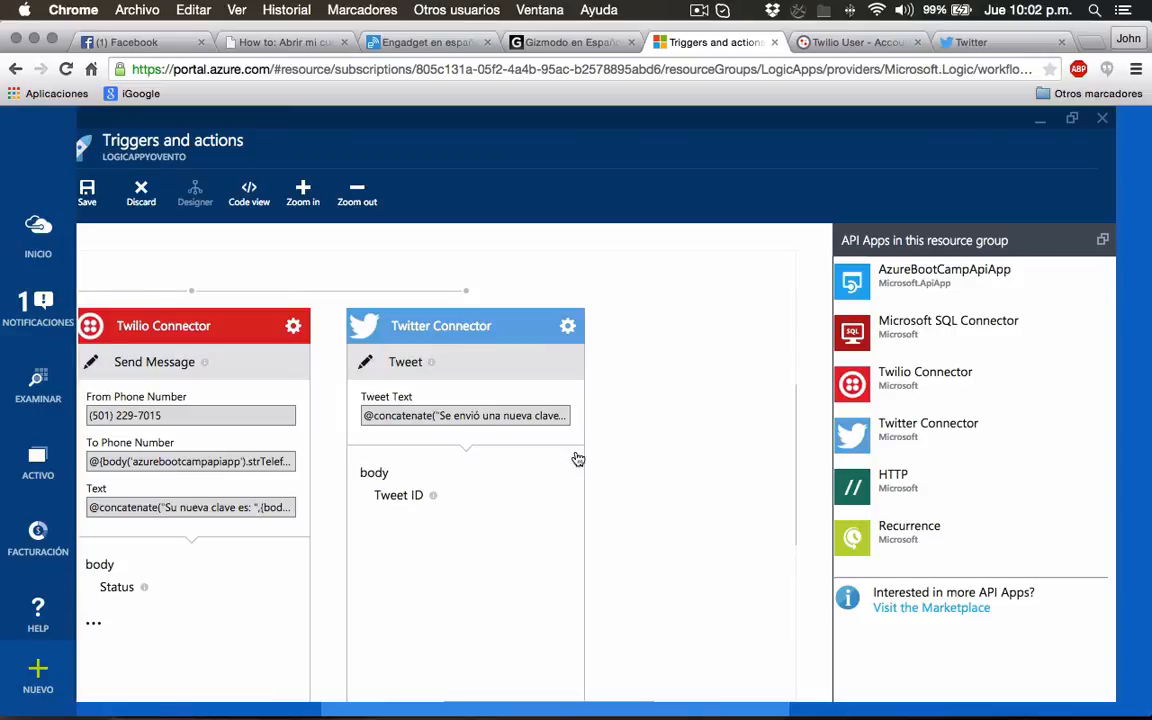
# Set the Recurrence trigger's interval to 15 minutes and accept its recurring schedule
pyautogui.hscroll(-5, 645, 458)
pyautogui.hscroll(-5, 647, 458)
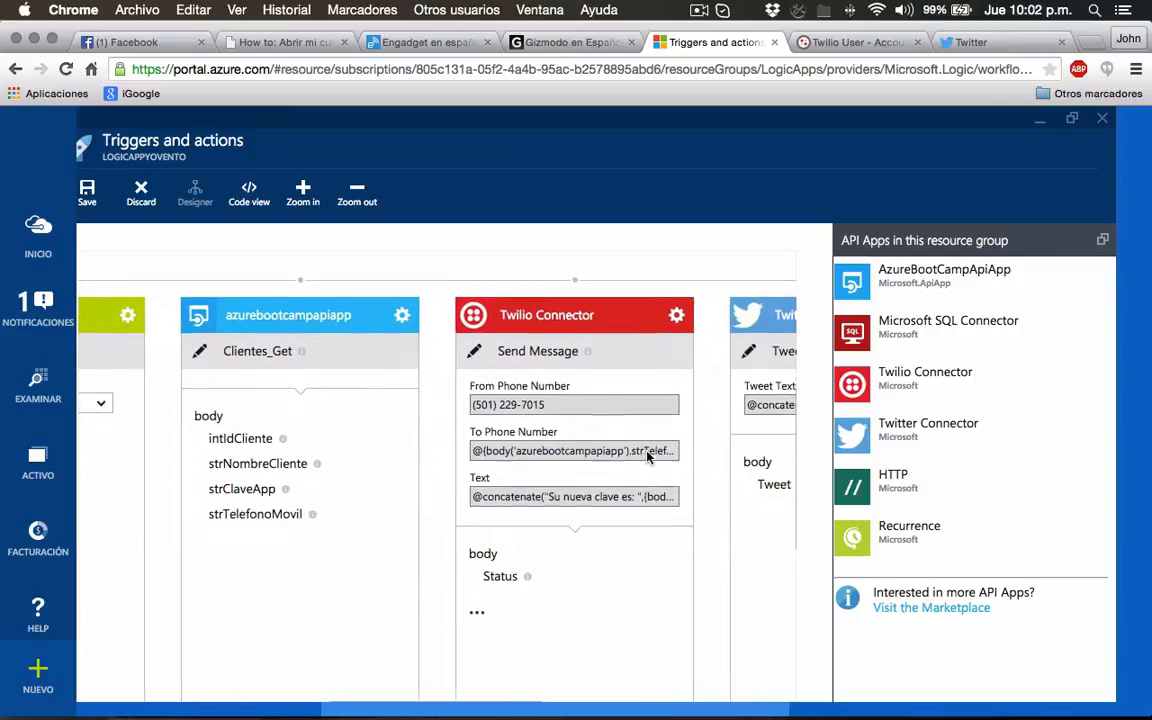
pyautogui.hscroll(-3, 645, 458)
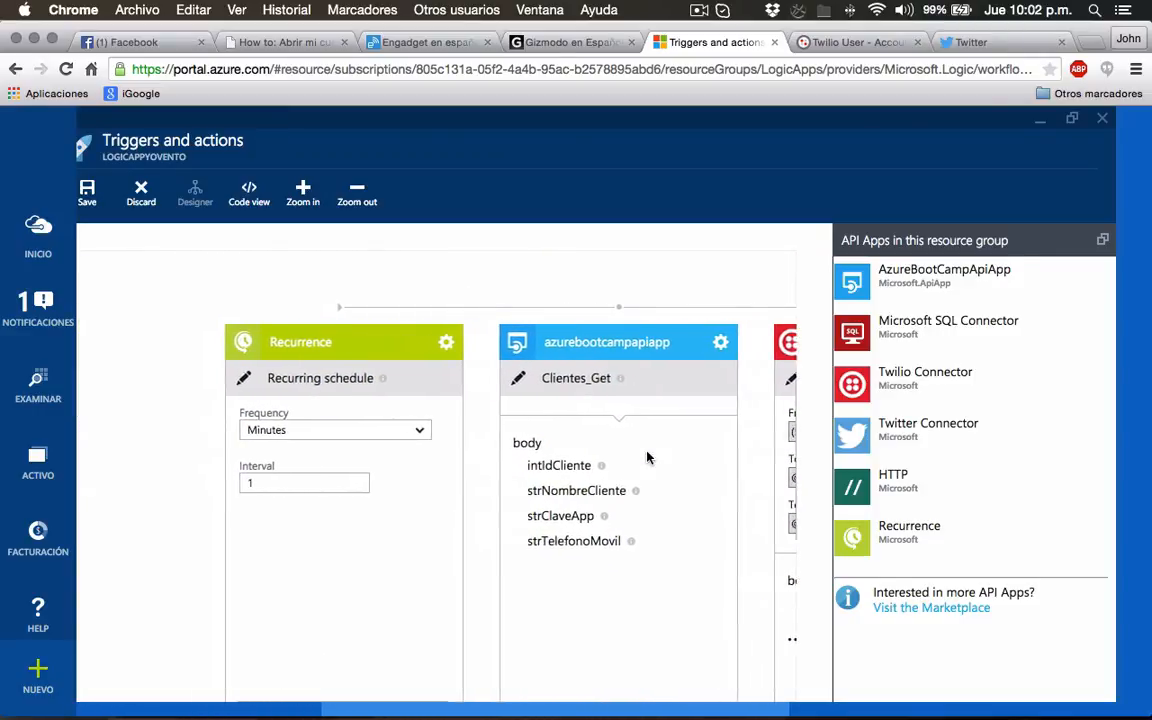
pyautogui.click(338, 194)
pyautogui.click(391, 198)
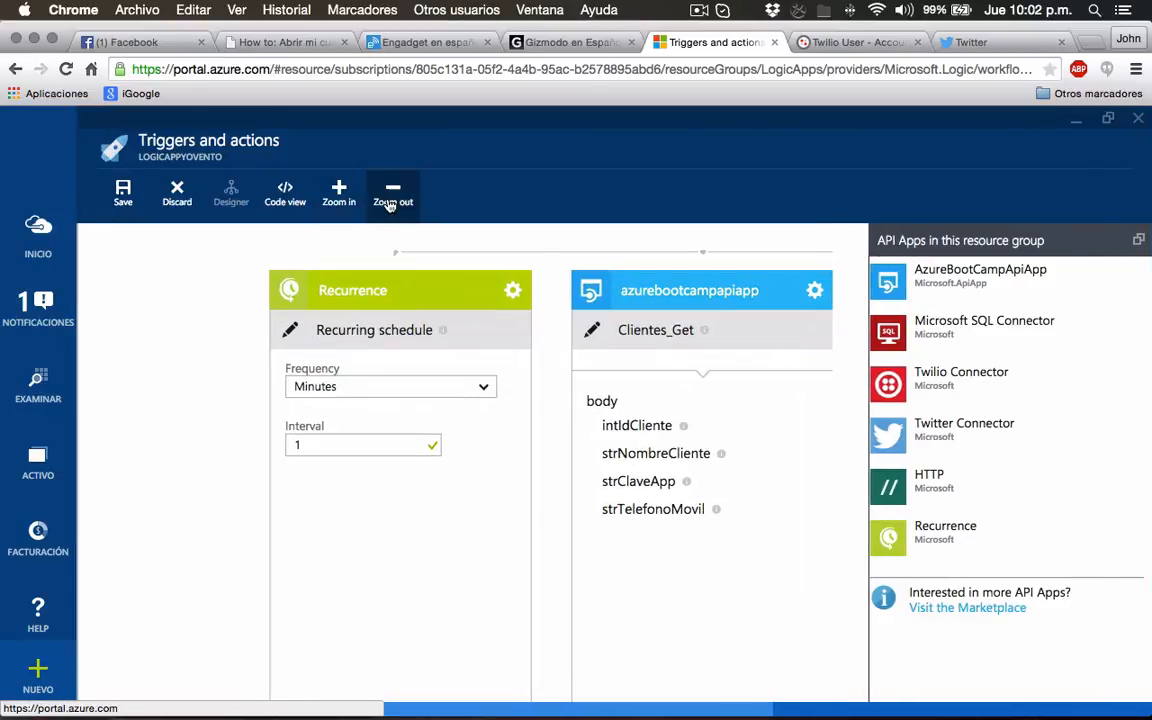
pyautogui.click(391, 198)
pyautogui.hscroll(3, 580, 390)
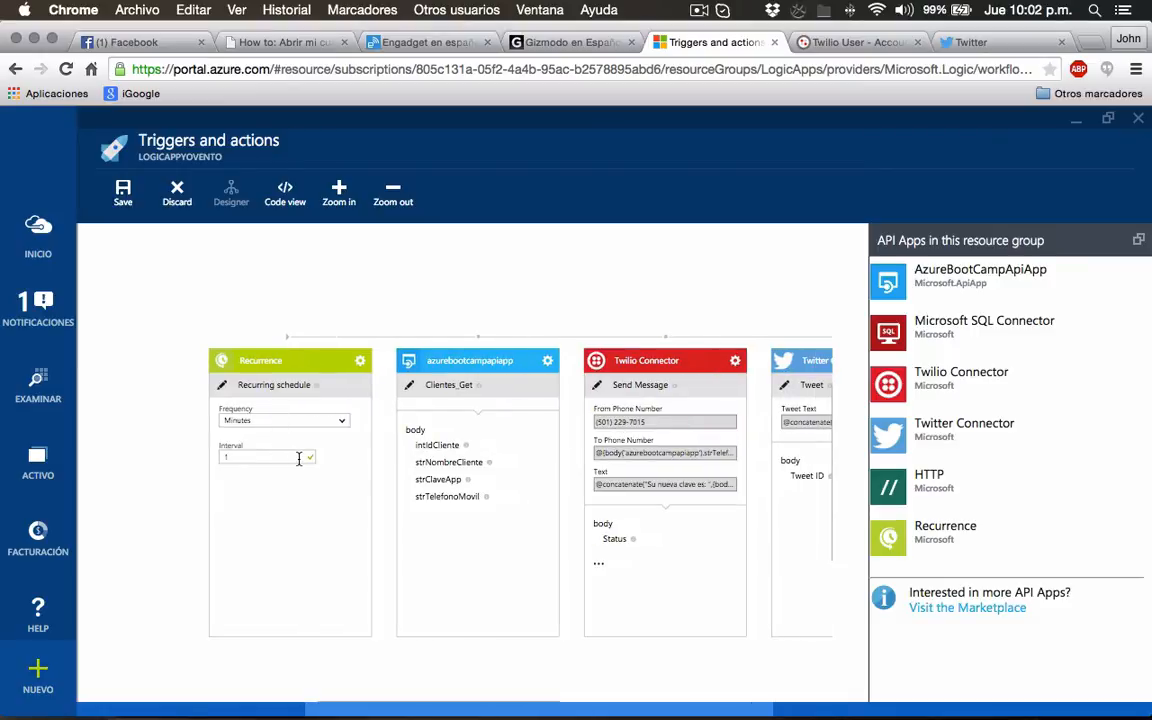
pyautogui.click(307, 513)
pyautogui.click(222, 390)
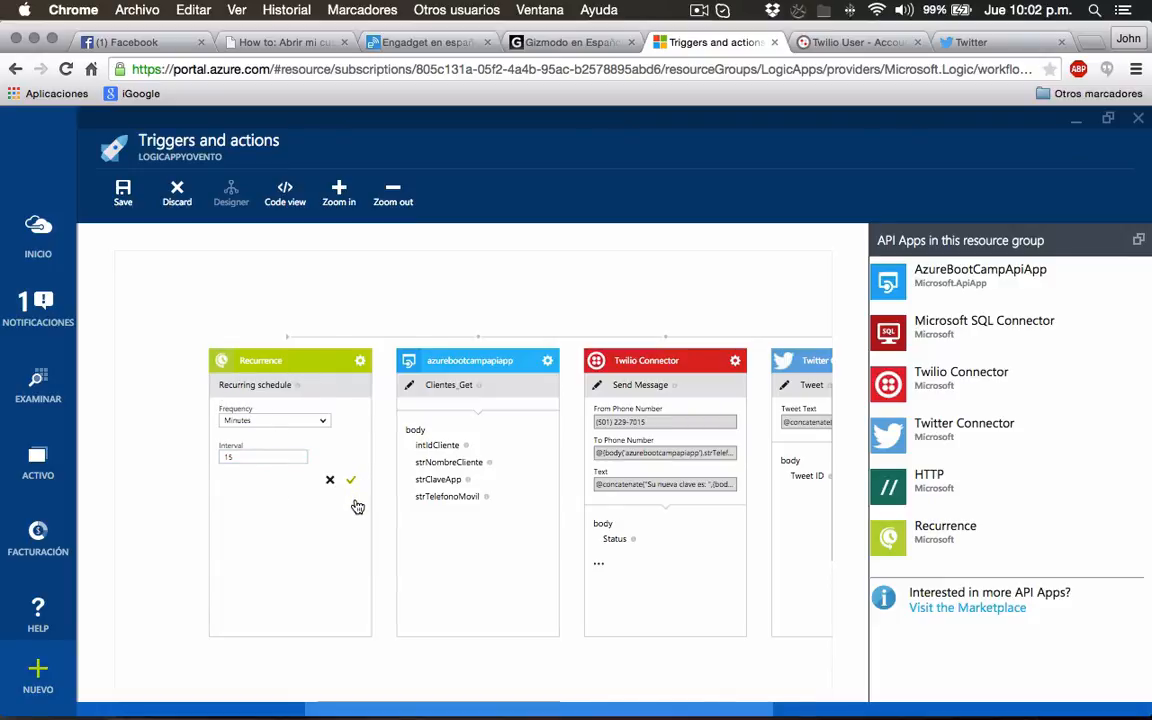
pyautogui.click(350, 481)
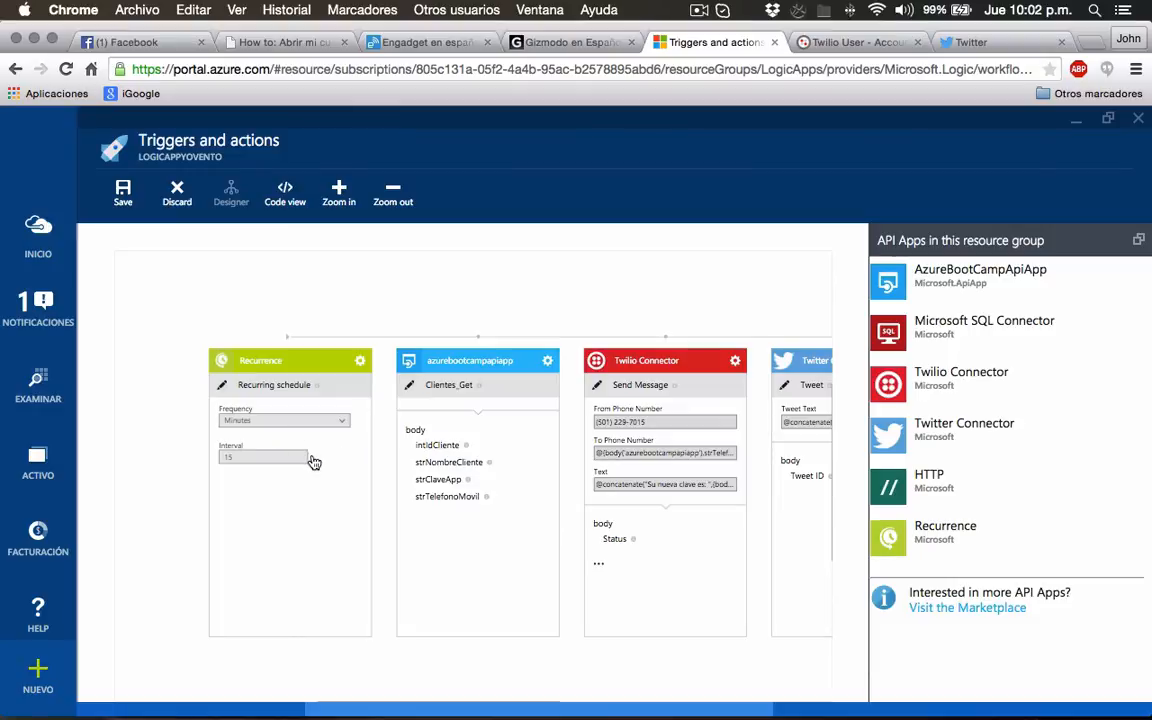
# Review the whole workflow from the Recurrence trigger through azurebootcampapiapp and Twilio Connector to the Twitter Connector card
pyautogui.hscroll(5, 311, 463)
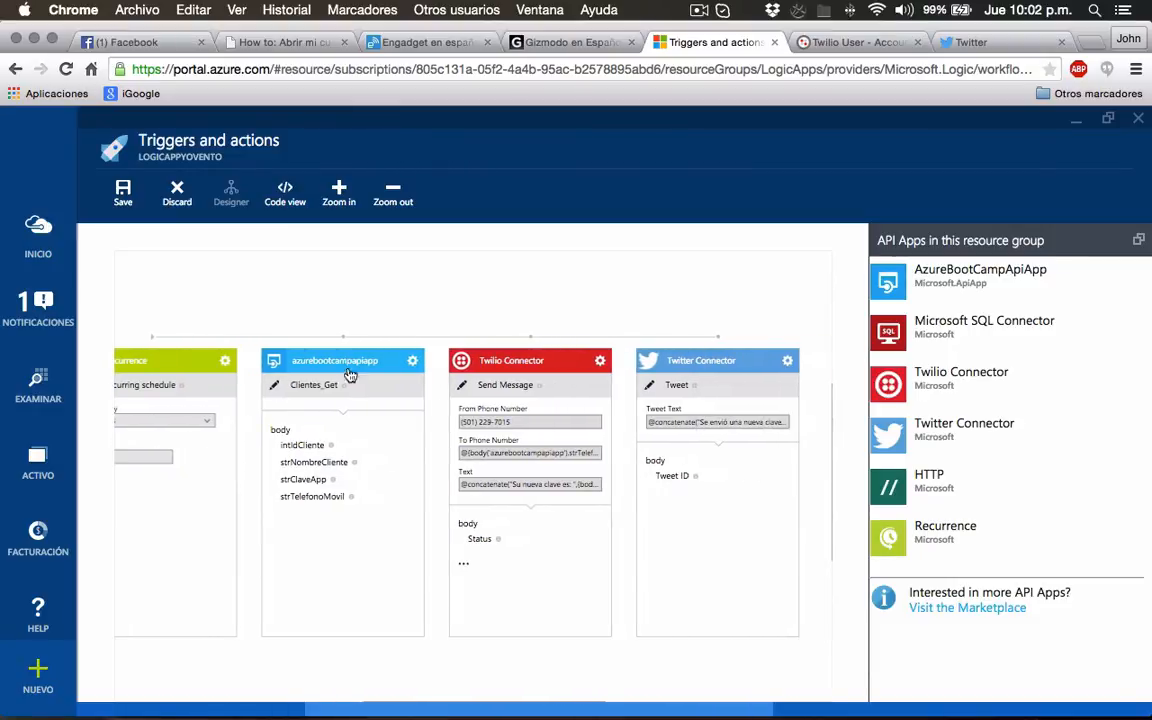
pyautogui.hscroll(2, 318, 395)
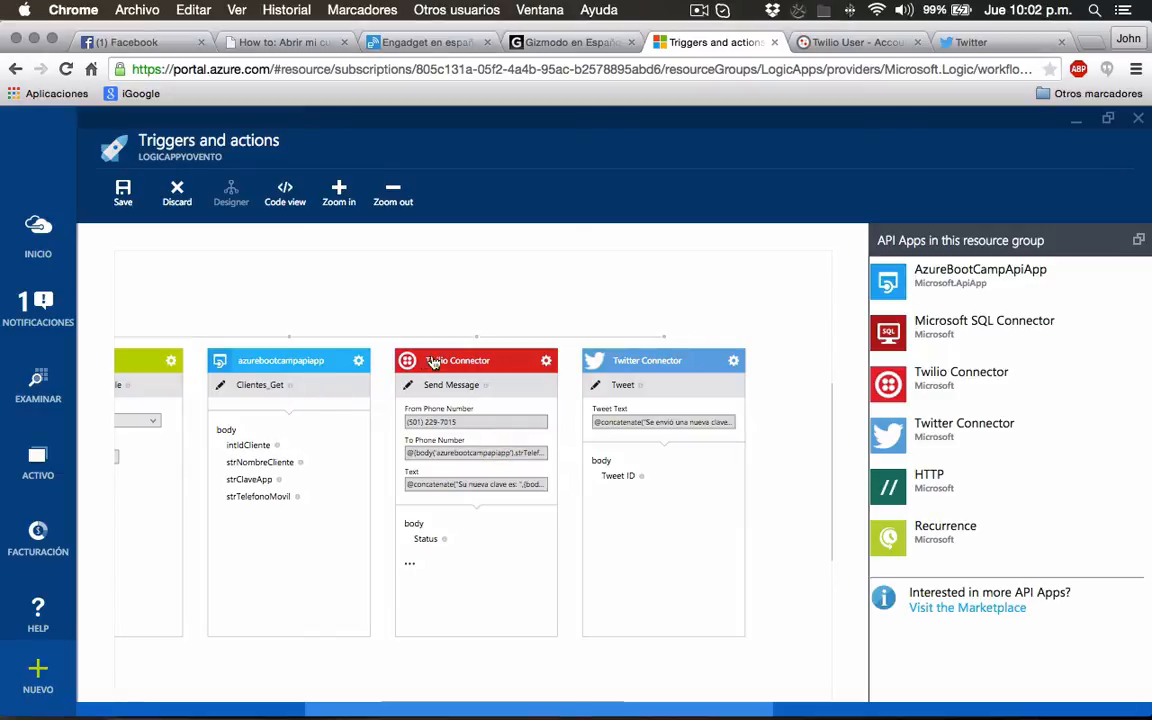
pyautogui.hscroll(1, 519, 465)
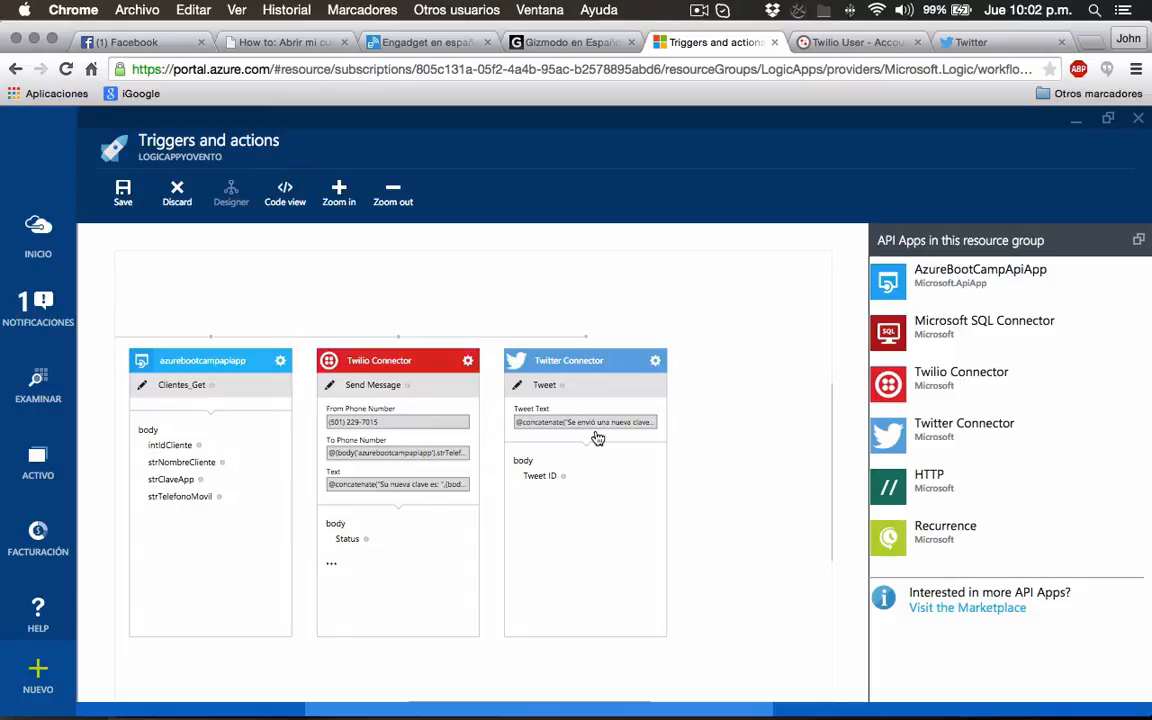
pyautogui.hscroll(2, 597, 438)
pyautogui.hscroll(-2, 597, 438)
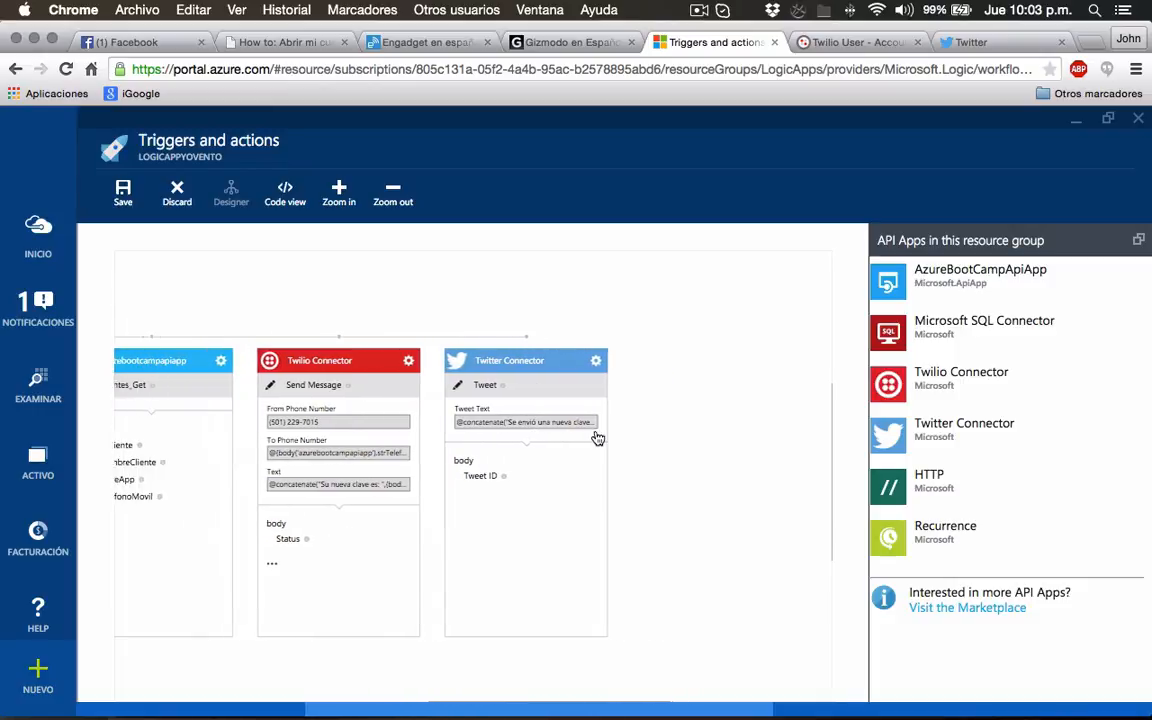
pyautogui.hscroll(-4, 597, 438)
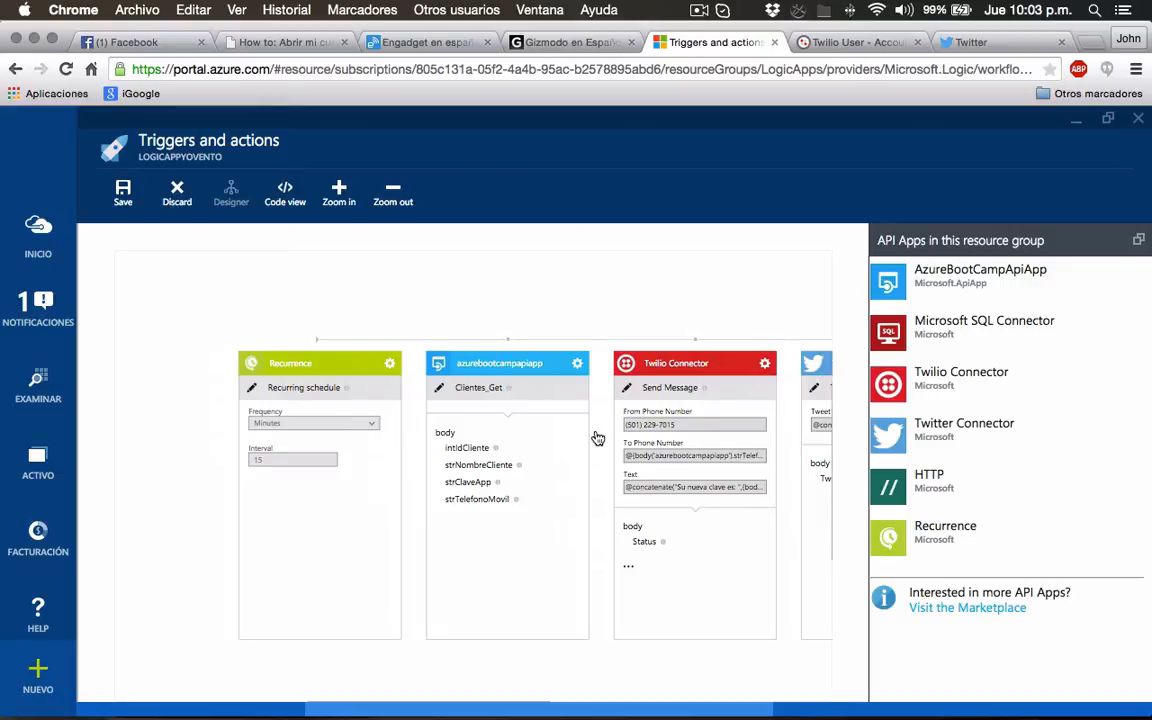
pyautogui.scroll(-1, 597, 438)
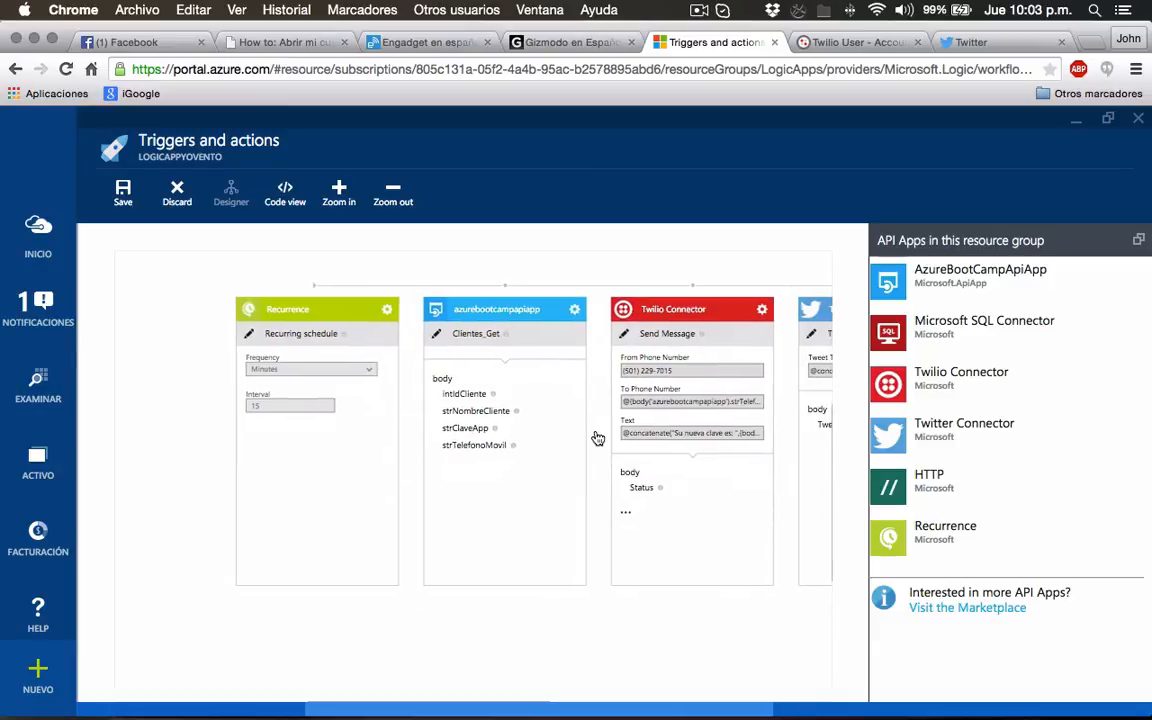
pyautogui.hscroll(2, 597, 438)
pyautogui.scroll(-2, 597, 438)
pyautogui.hscroll(2, 597, 438)
pyautogui.scroll(2, 597, 438)
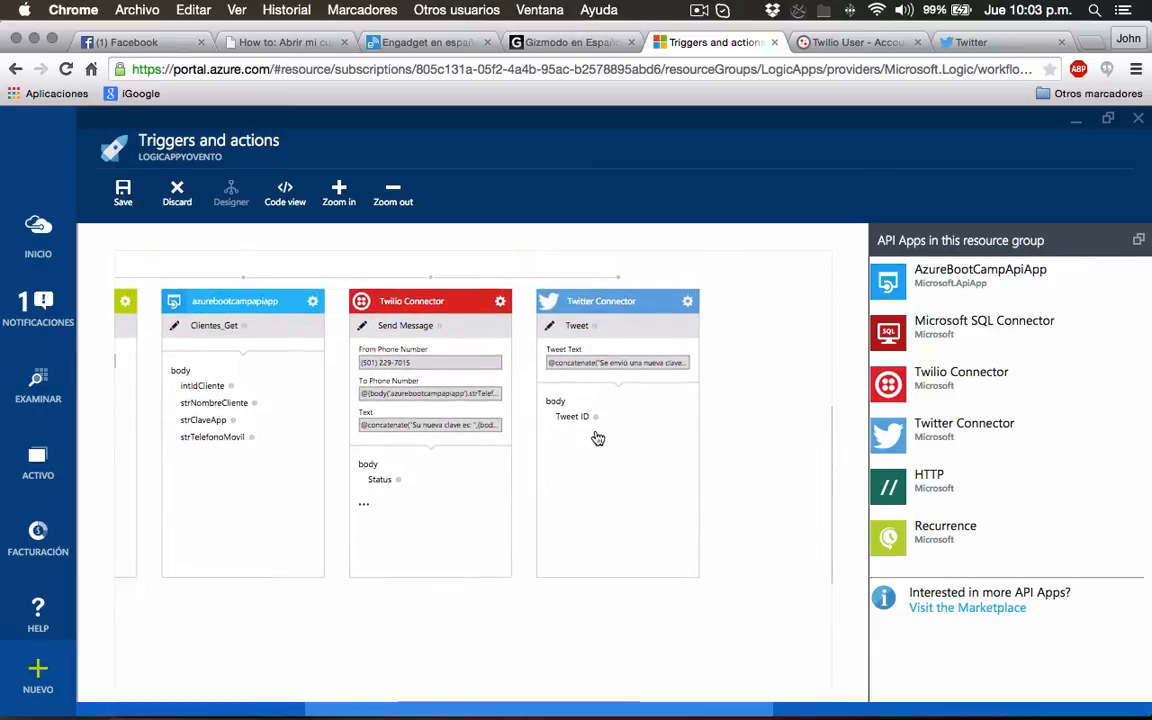
pyautogui.hscroll(-1, 597, 438)
pyautogui.hscroll(-2, 597, 438)
pyautogui.hscroll(3, 597, 438)
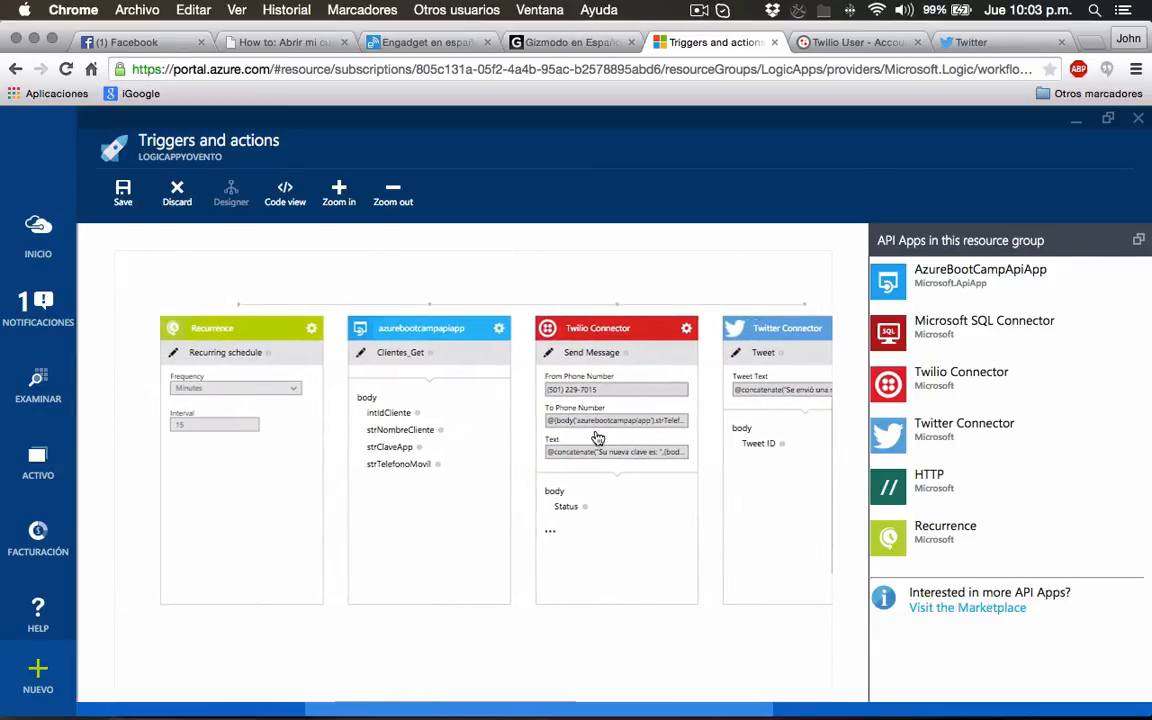
pyautogui.hscroll(-1, 597, 438)
pyautogui.hscroll(-2, 597, 438)
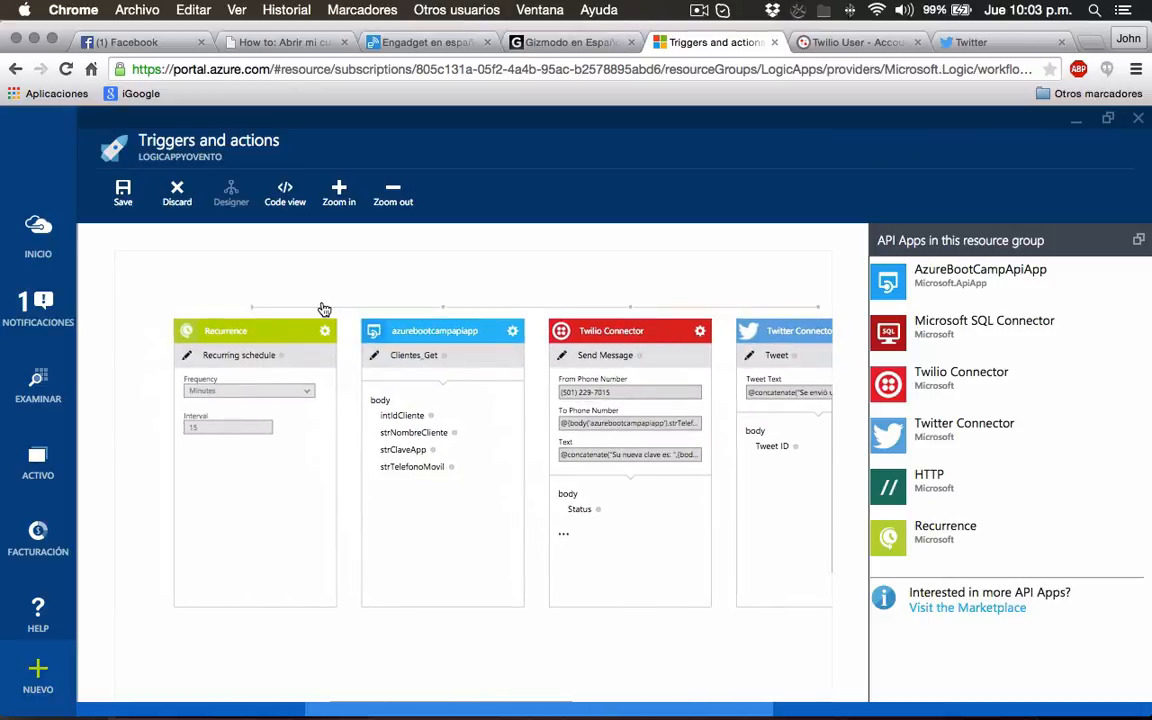
# Save the workflow and run LogicAppYovento immediately from its overview blade
pyautogui.click(123, 195)
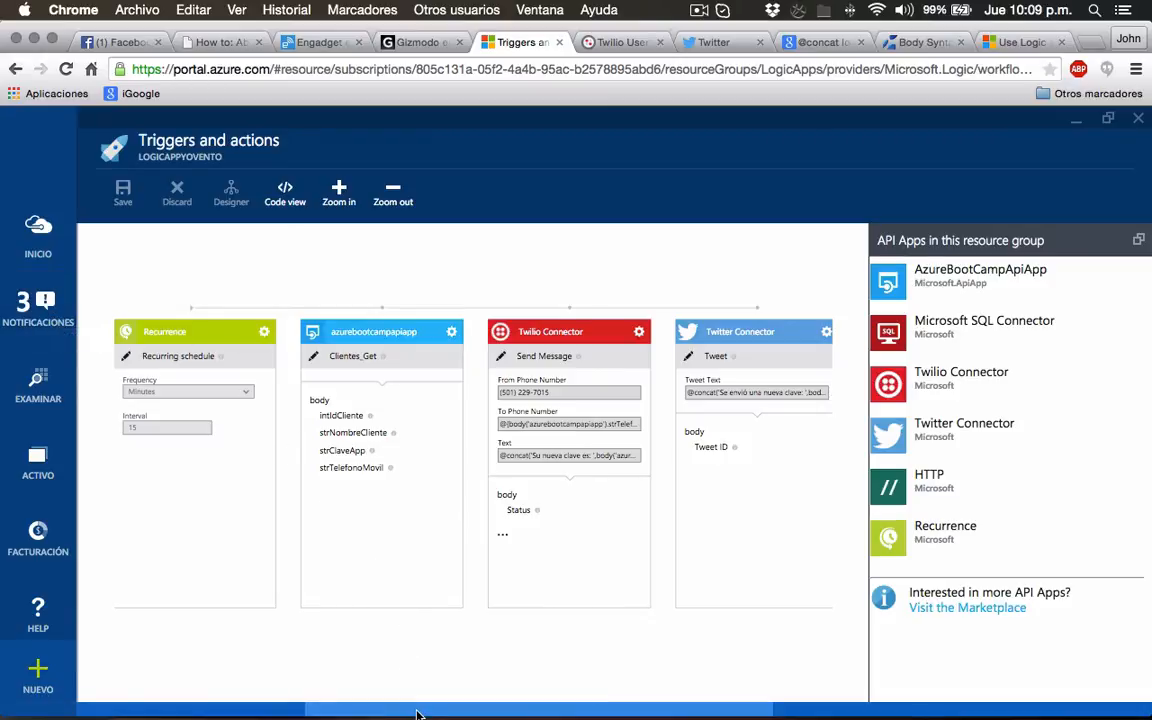
pyautogui.moveTo(418, 714); pyautogui.dragTo(176, 710)
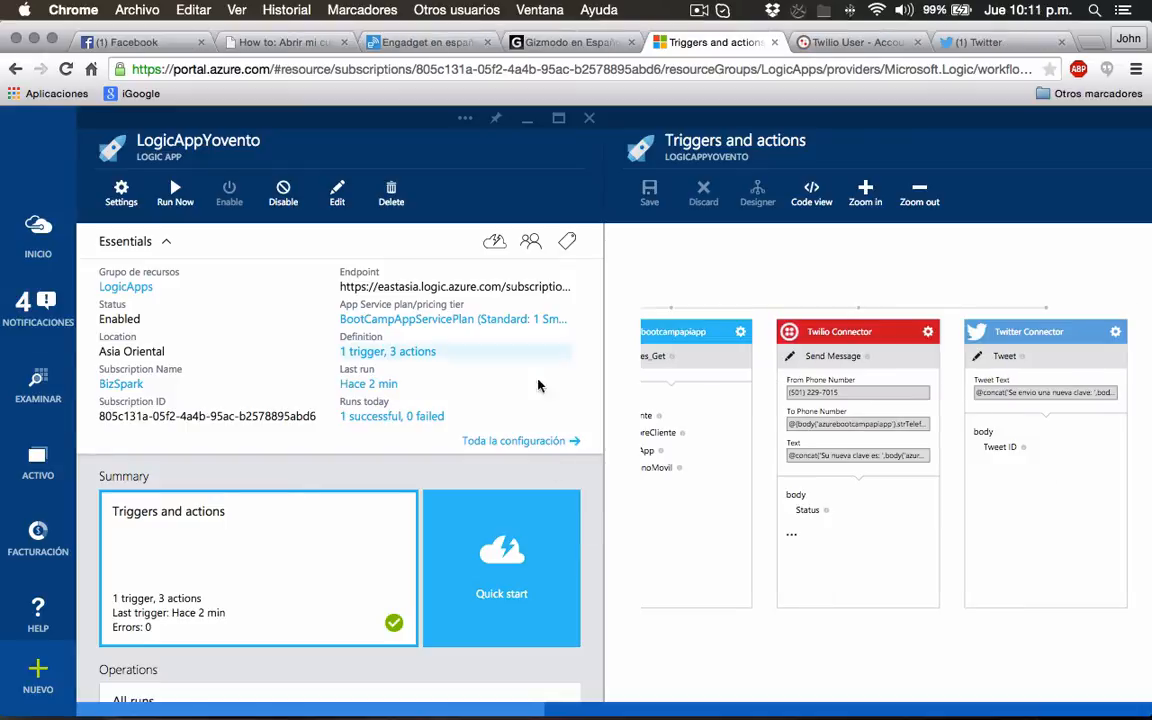
pyautogui.hscroll(-5, 701, 424)
pyautogui.hscroll(5, 701, 424)
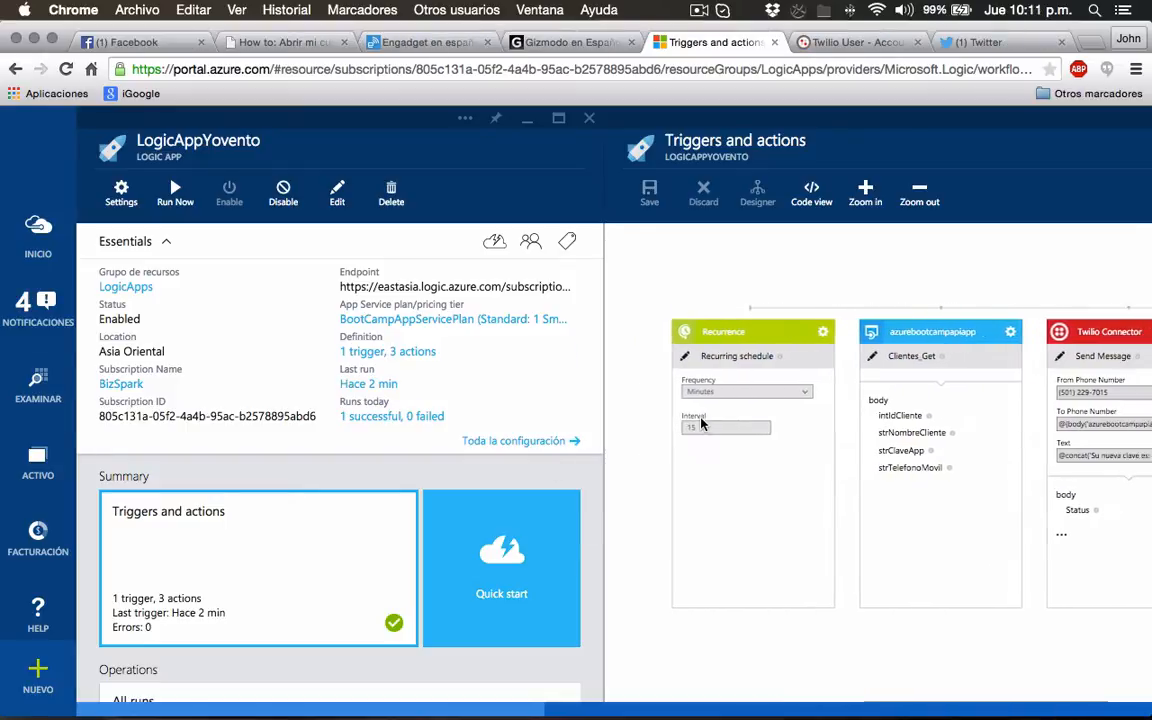
pyautogui.click(175, 200)
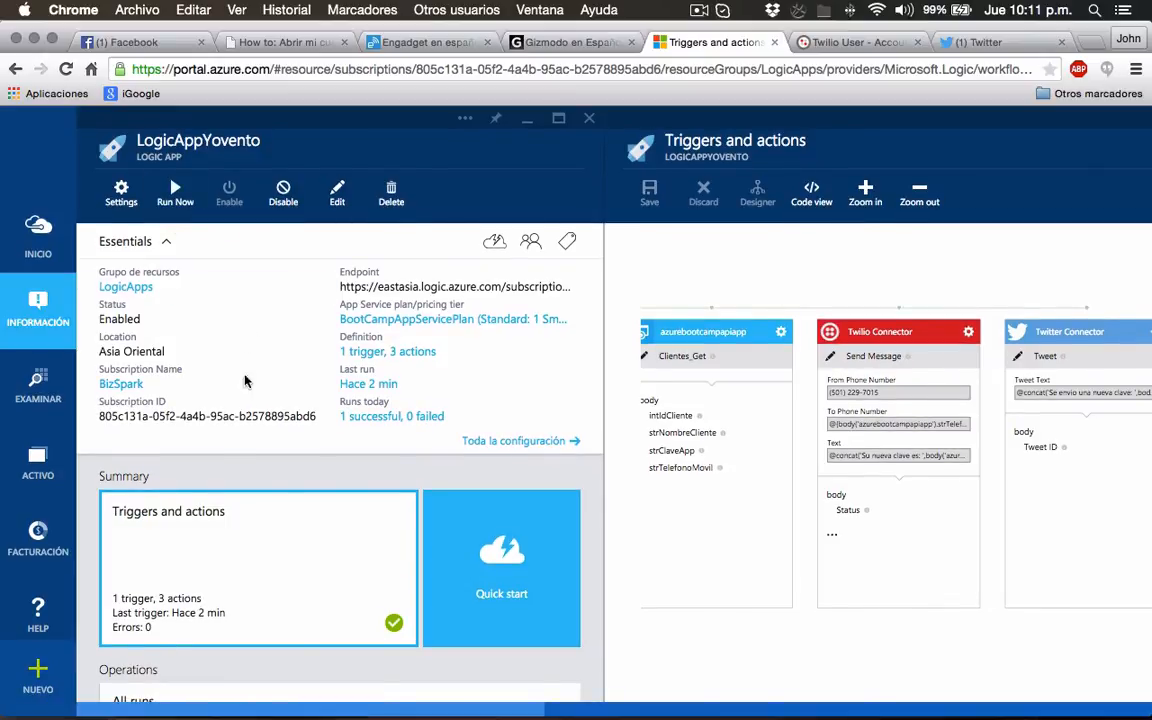
# Open the 7/5/2015 22:11 run from LogicAppYovento's All runs list to inspect its action statuses
pyautogui.scroll(-3, 283, 532)
pyautogui.scroll(-3, 283, 532)
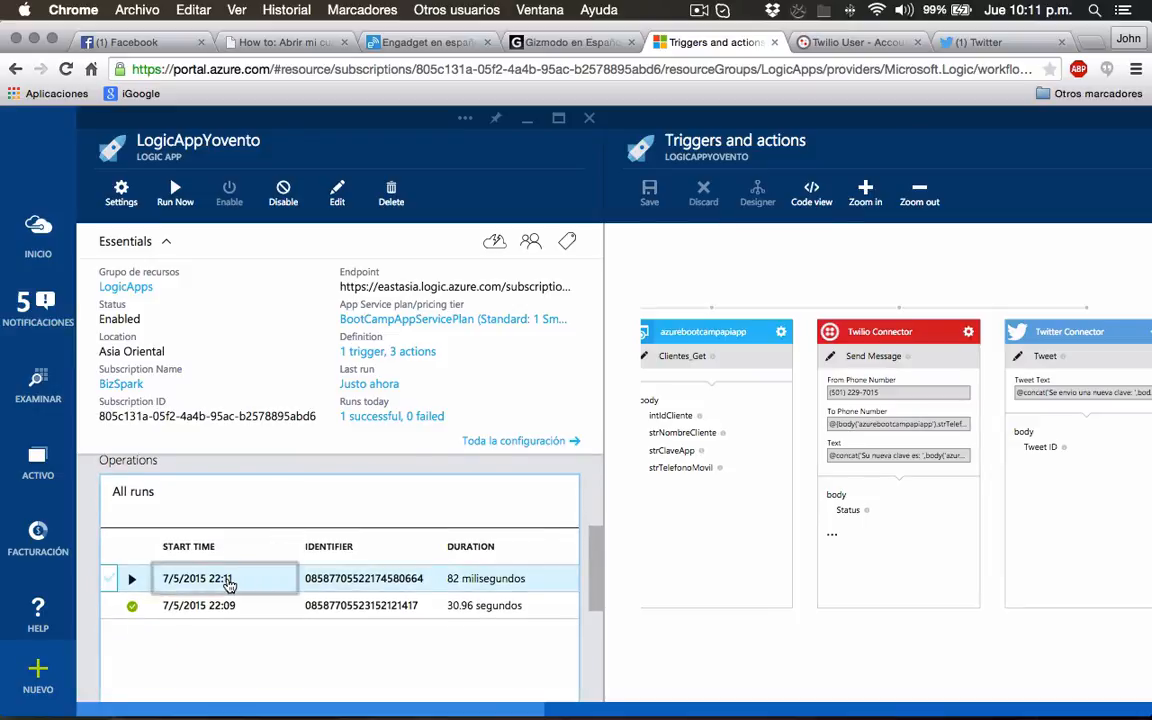
pyautogui.click(226, 580)
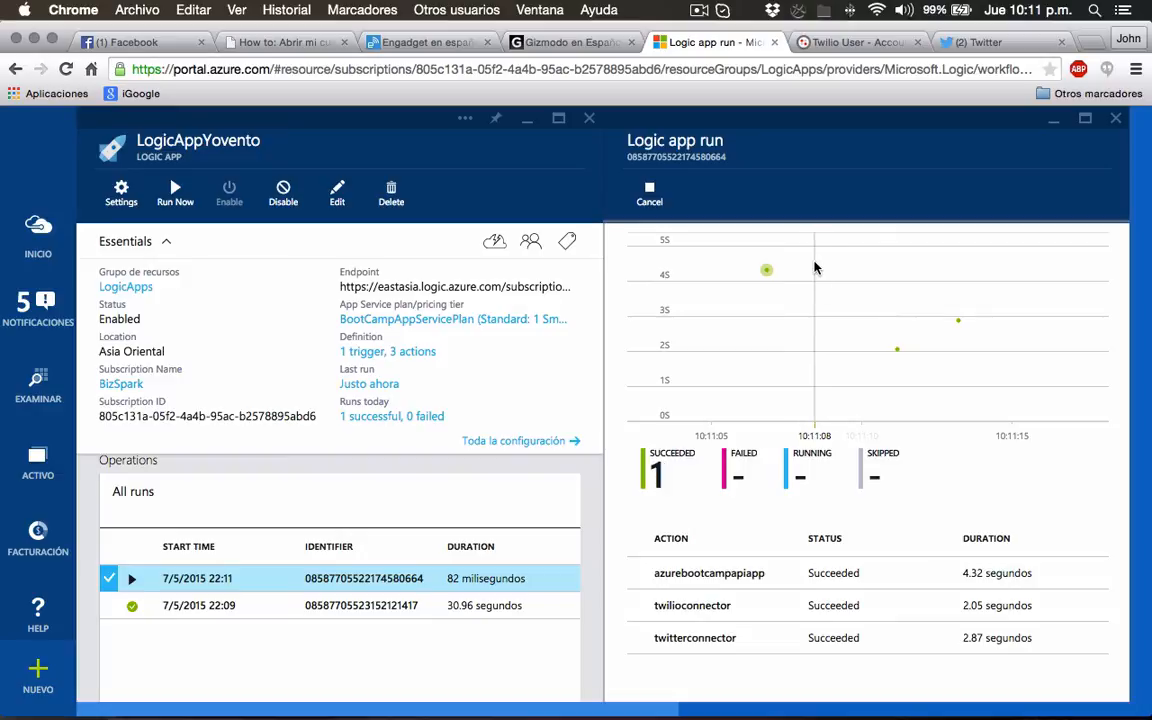
# Check the refreshed Twitter home timeline for the "Se envio una nueva clave" tweet and return to the Azure portal's Logic app run
pyautogui.click(970, 44)
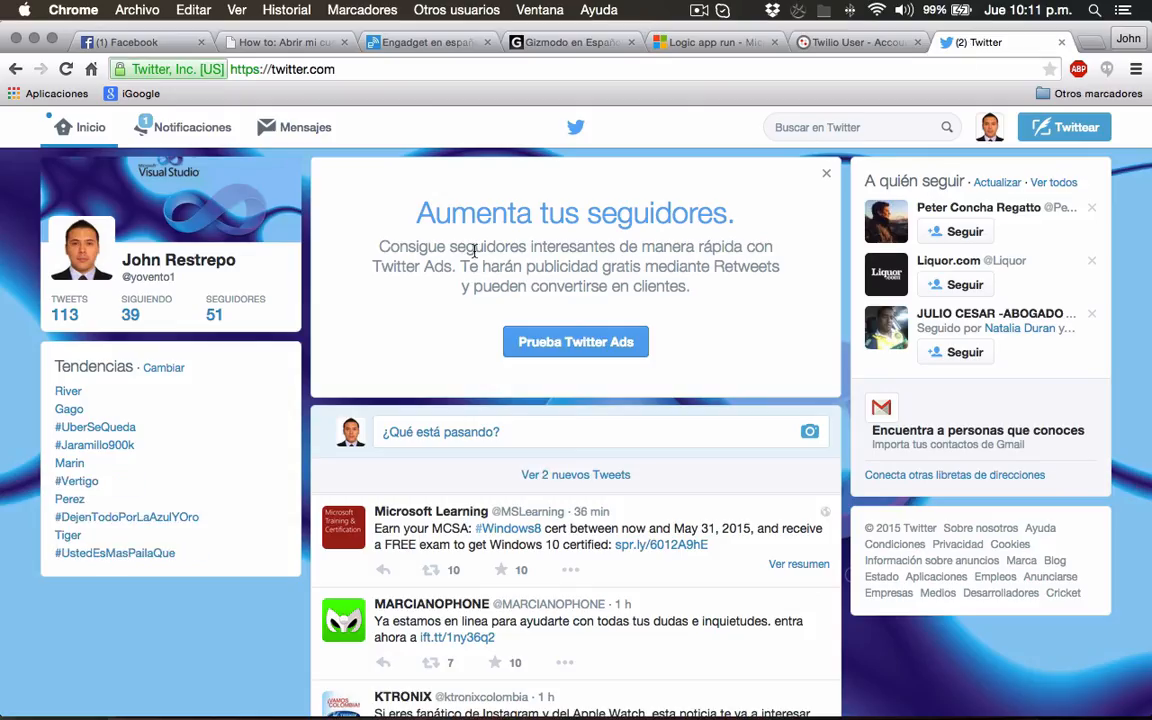
pyautogui.click(79, 129)
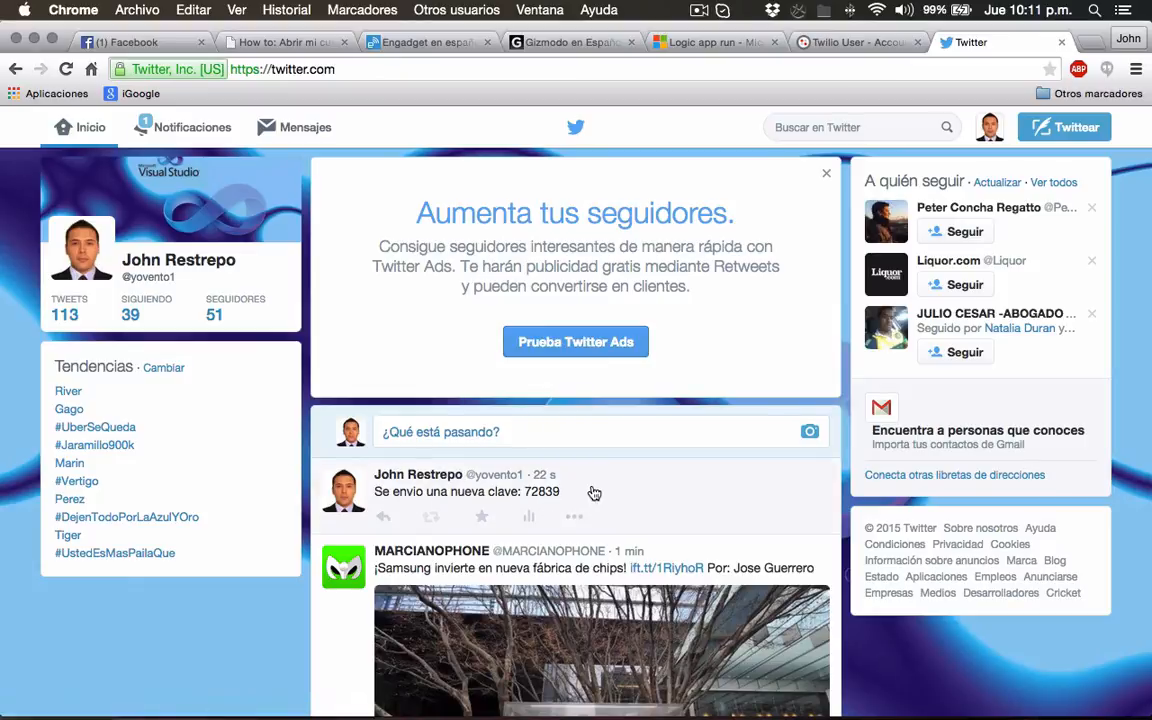
pyautogui.moveTo(561, 492); pyautogui.dragTo(381, 495)
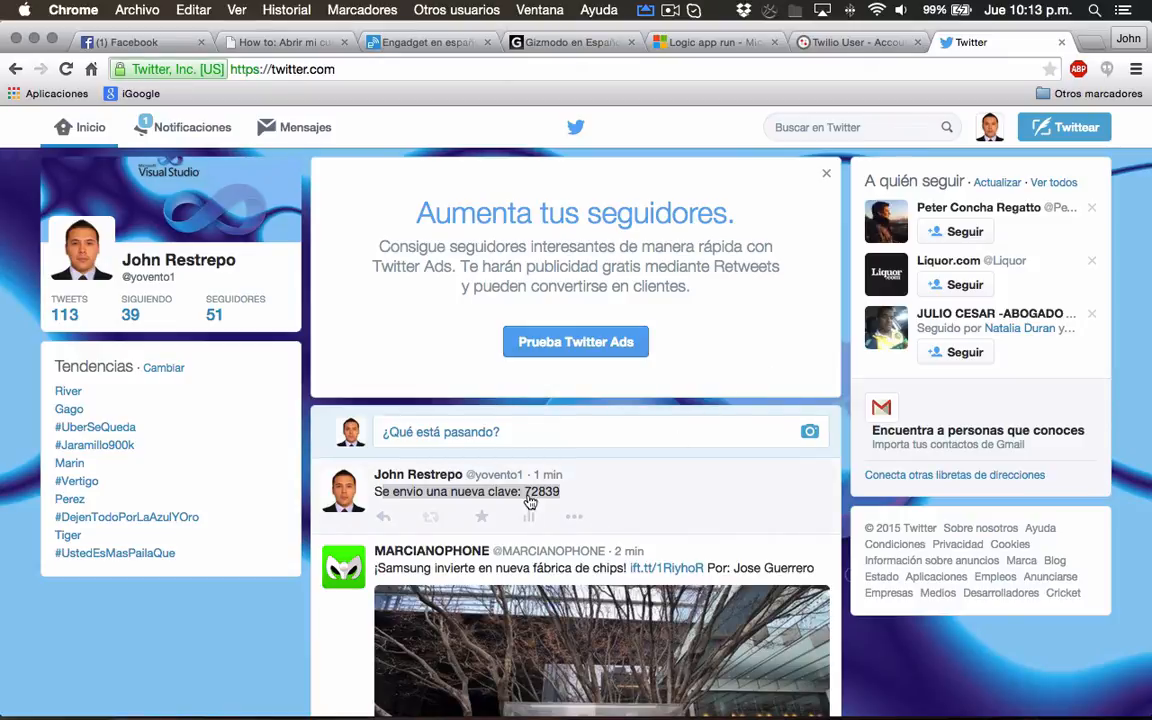
pyautogui.click(705, 47)
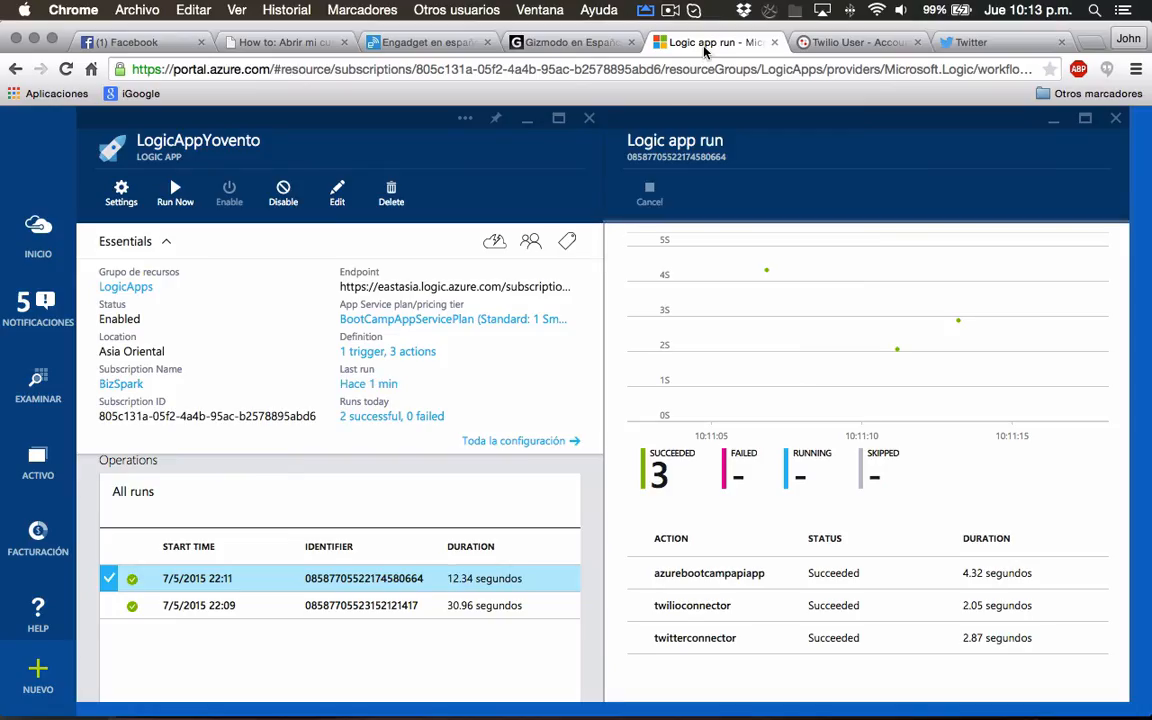